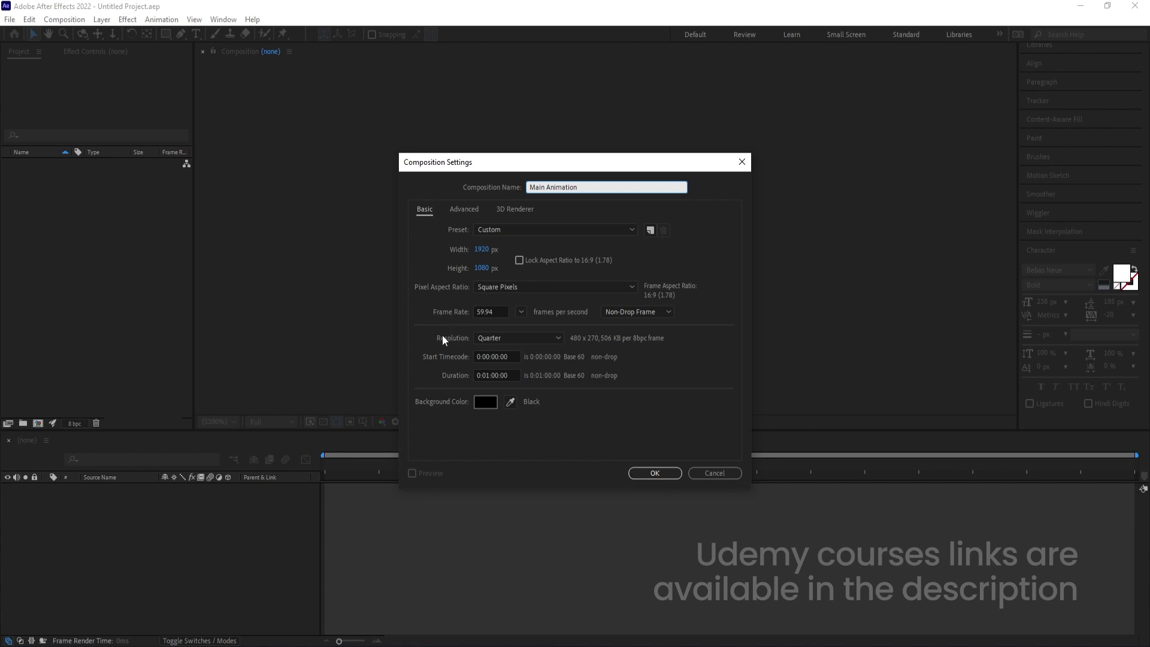
Step: Create the Main Animation composition at 60 frames per second and display its Title/Action Safe overlay
click(520, 311)
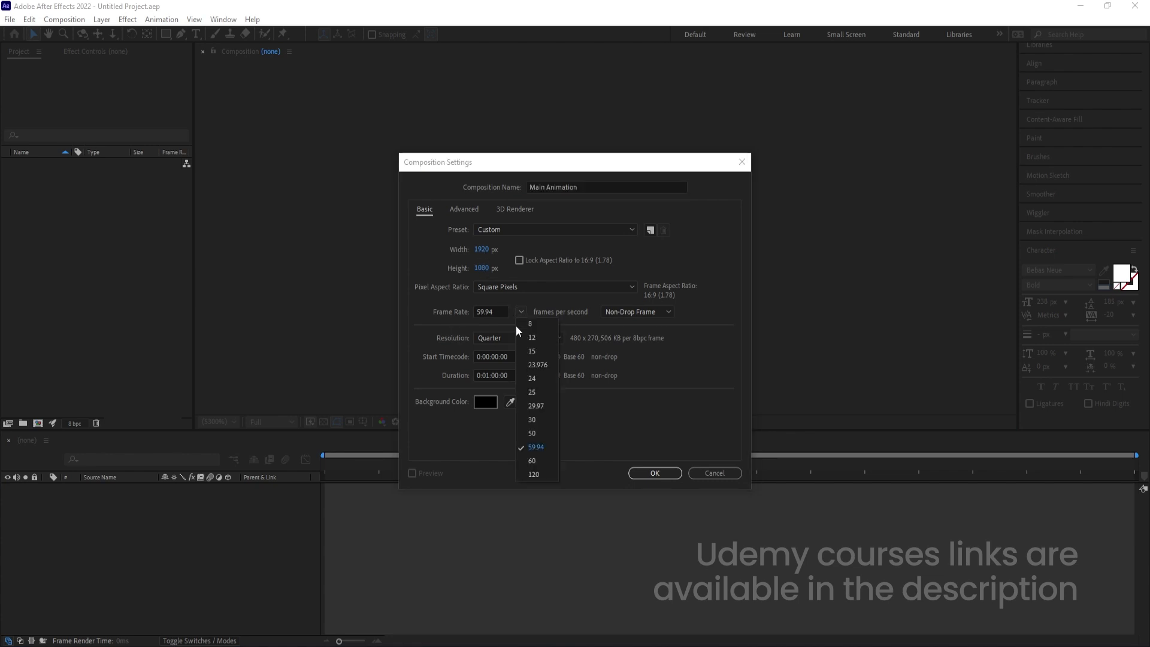
click(550, 461)
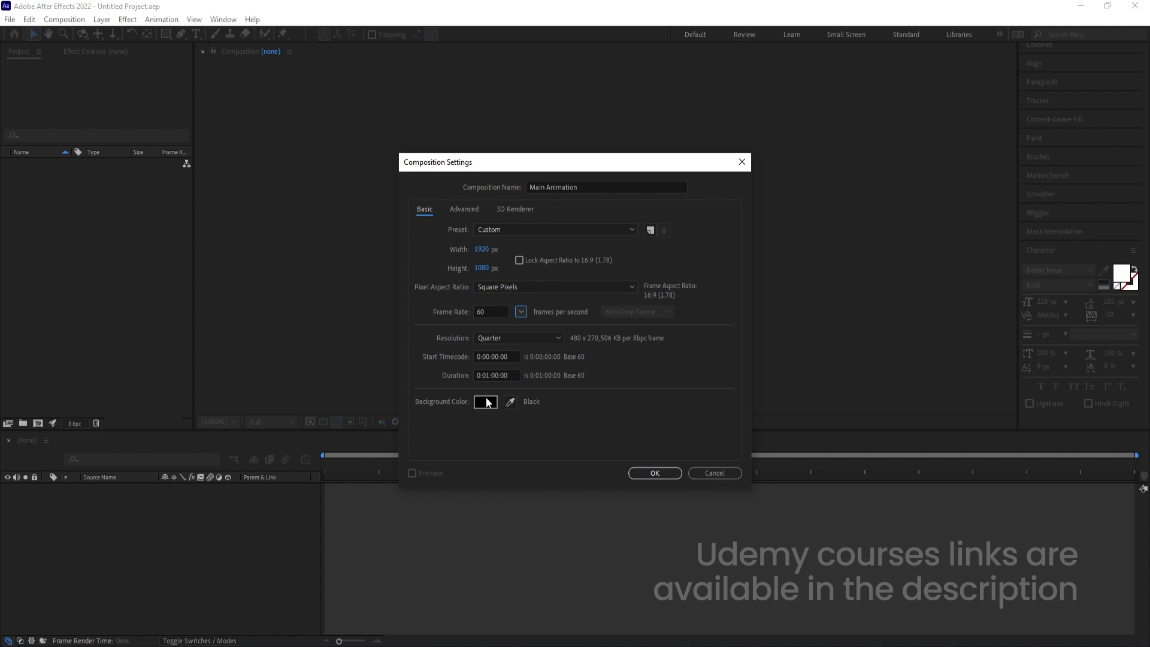
click(655, 473)
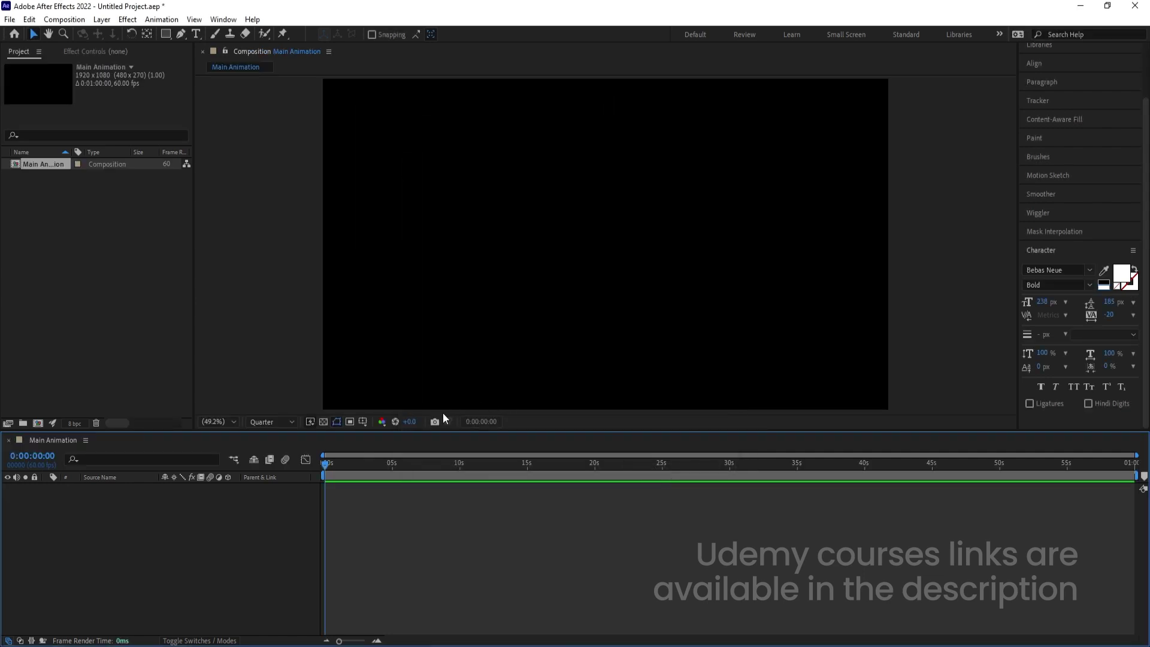
click(361, 423)
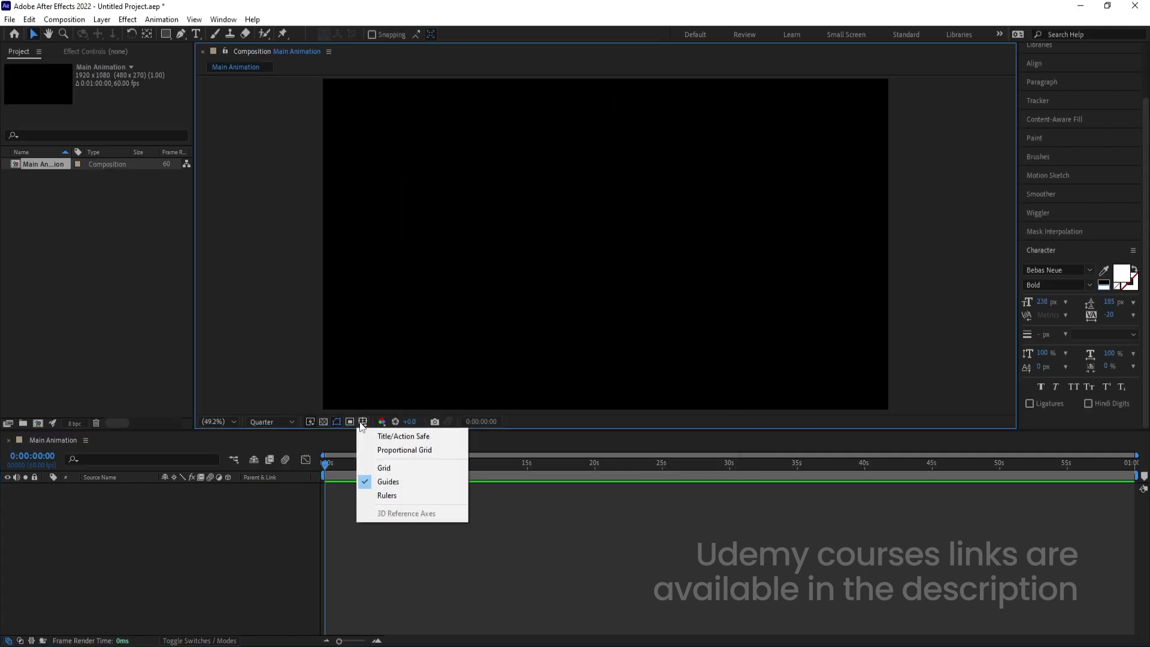
click(393, 438)
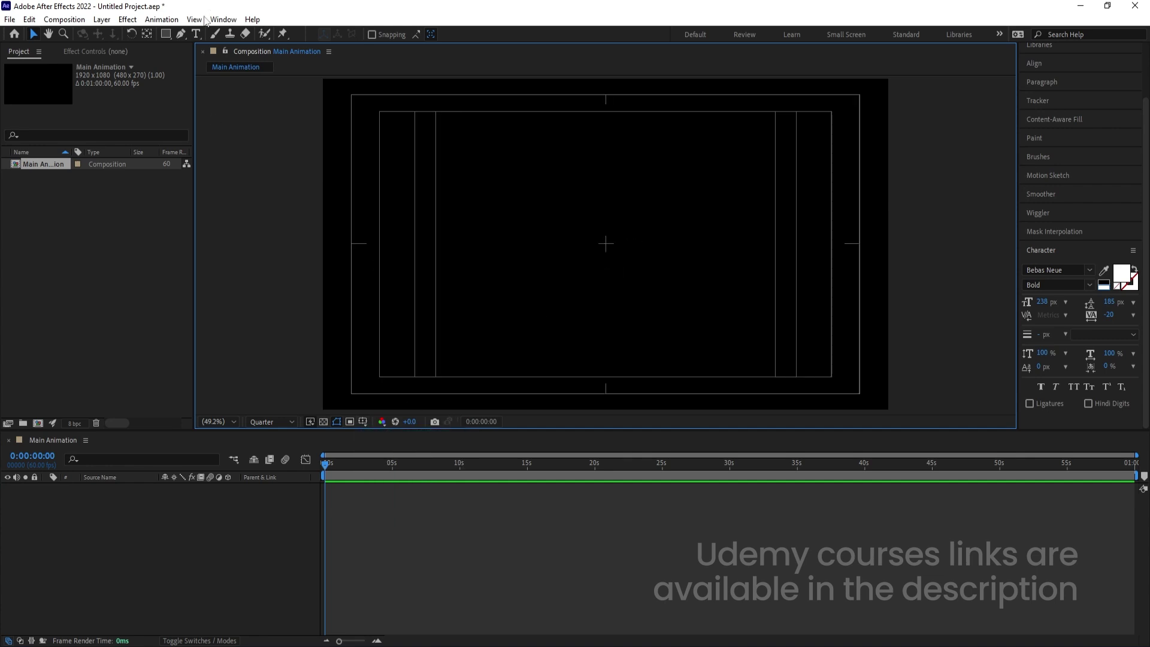
Step: Add a text layer reading MOTION GRAPHICS to the composition
click(196, 34)
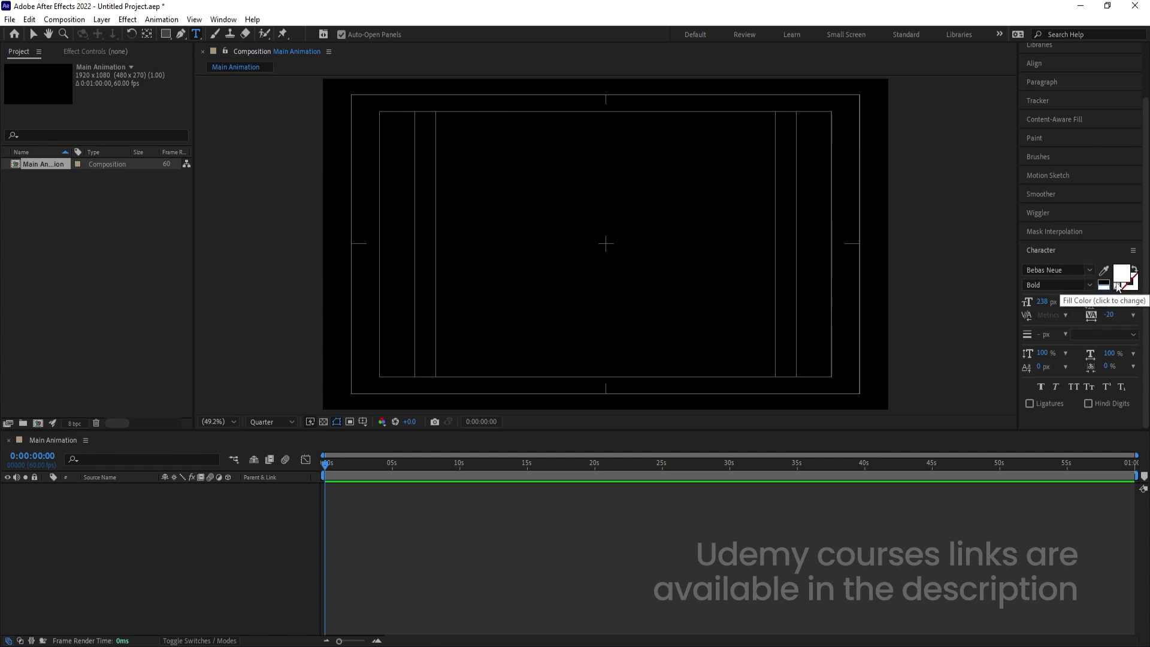
click(532, 257)
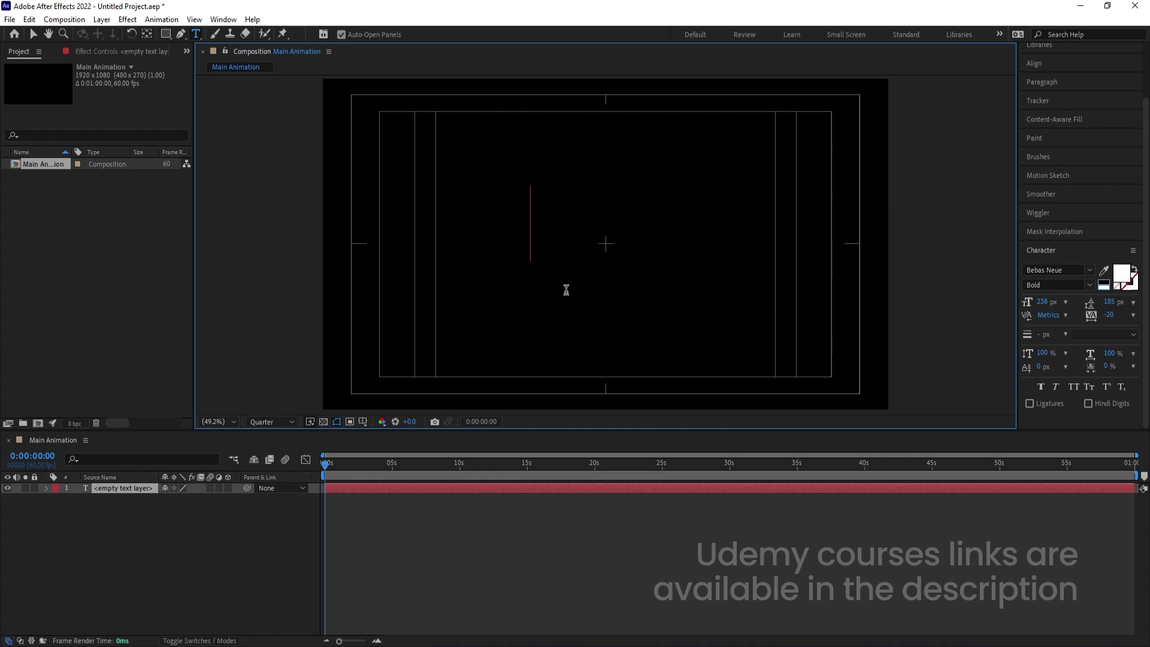
text(MOTION GRA)
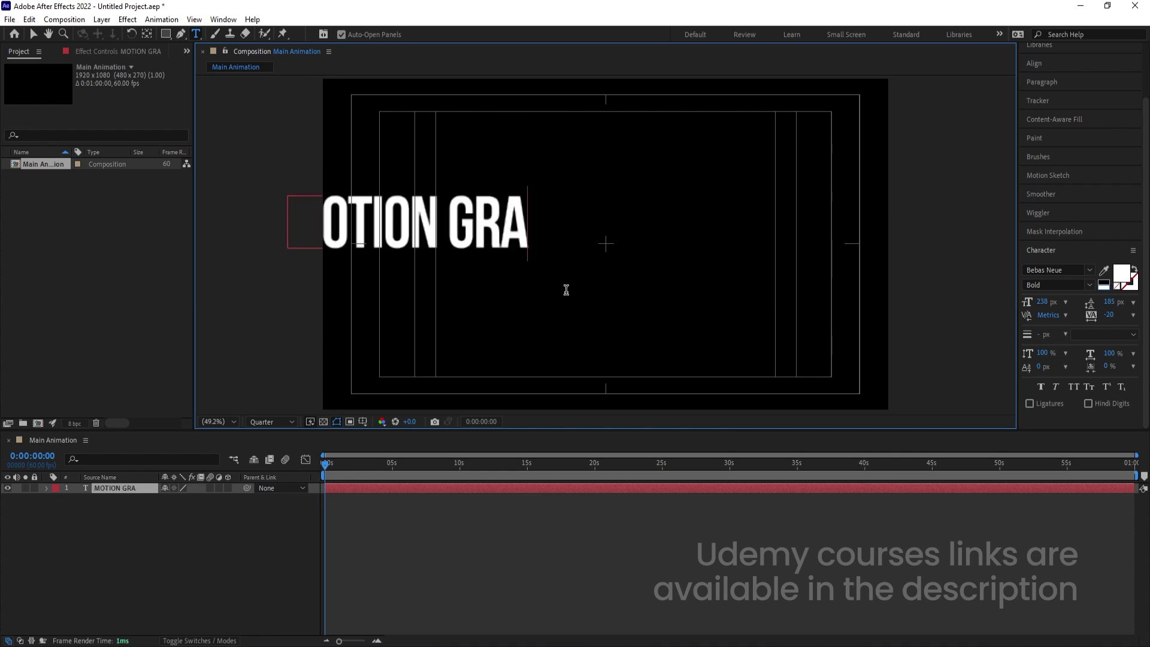
text(PHICS)
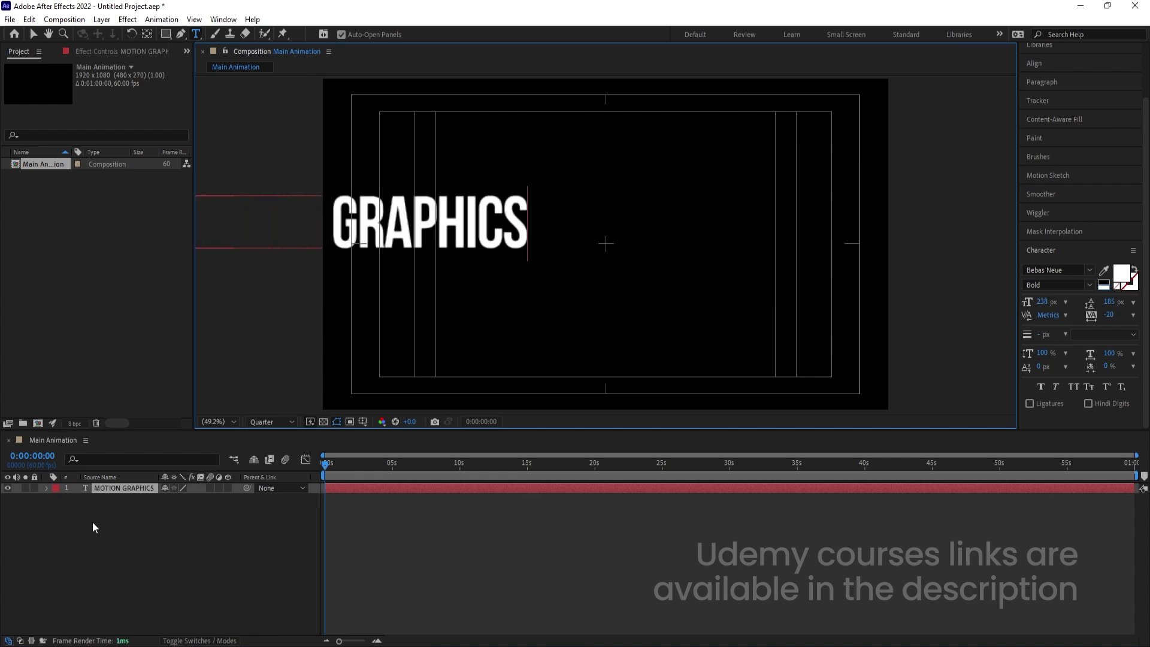
Step: Center-align the MOTION GRAPHICS text and center the layer's anchor point within it
click(133, 490)
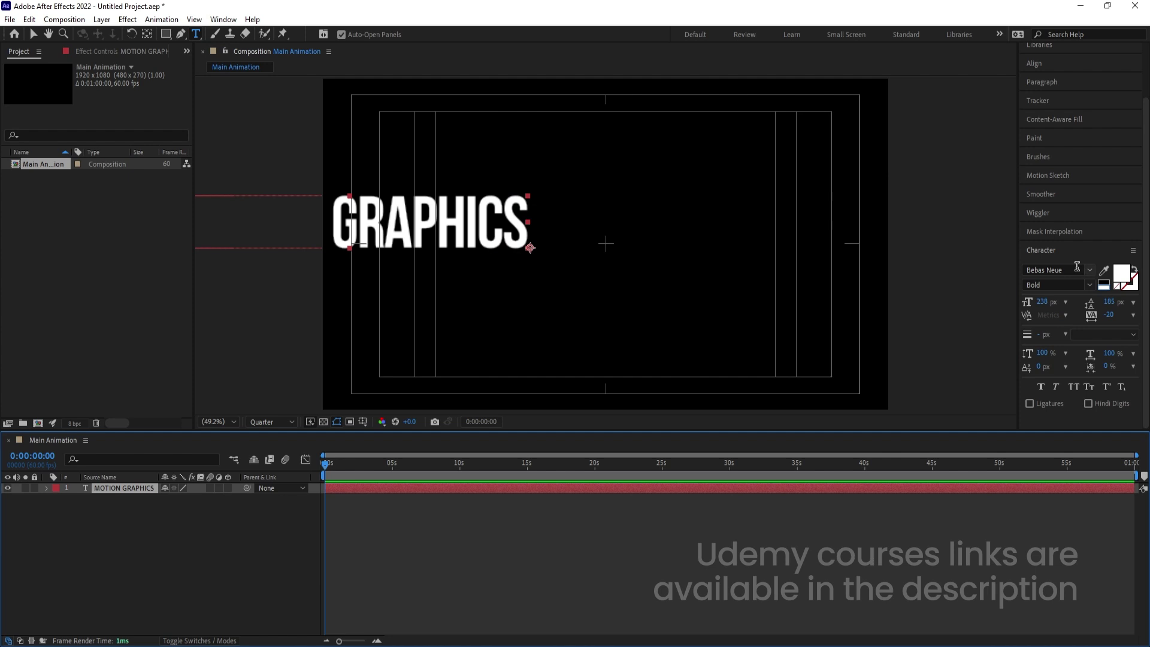
click(1041, 82)
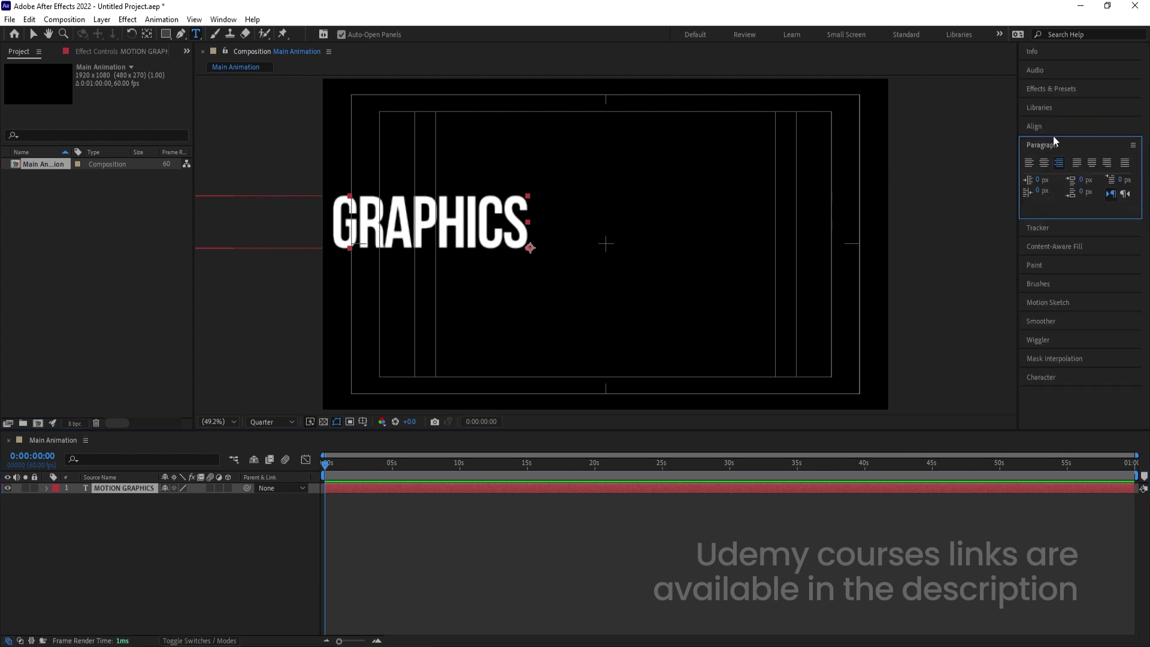
click(1049, 167)
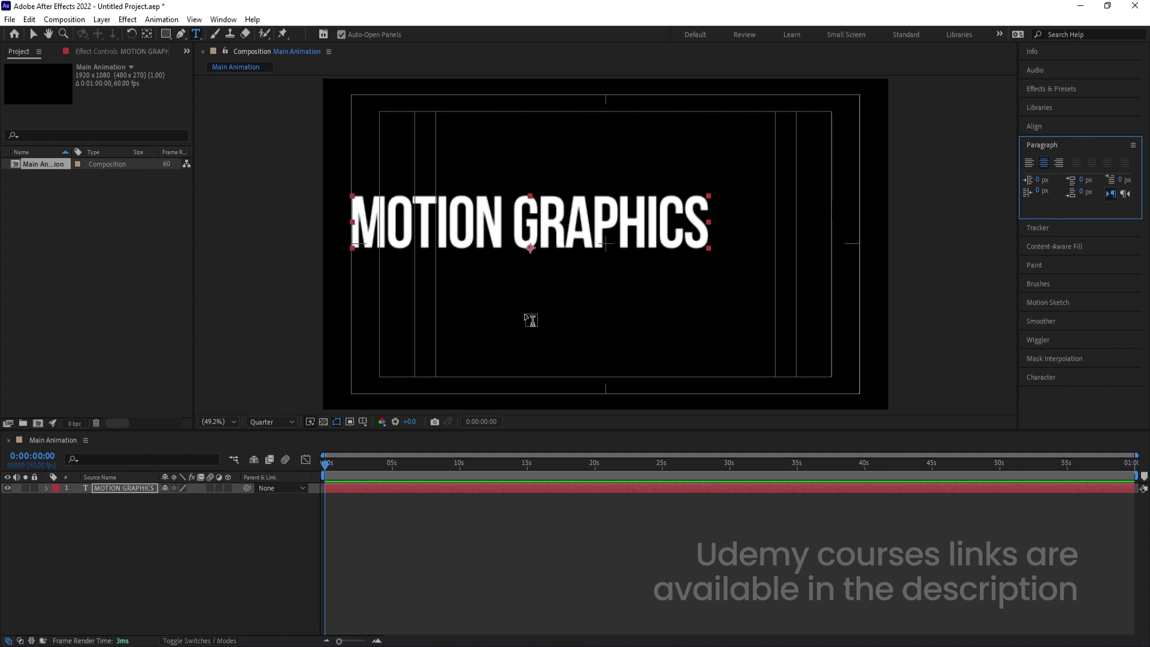
key(ctrl+alt+Home)
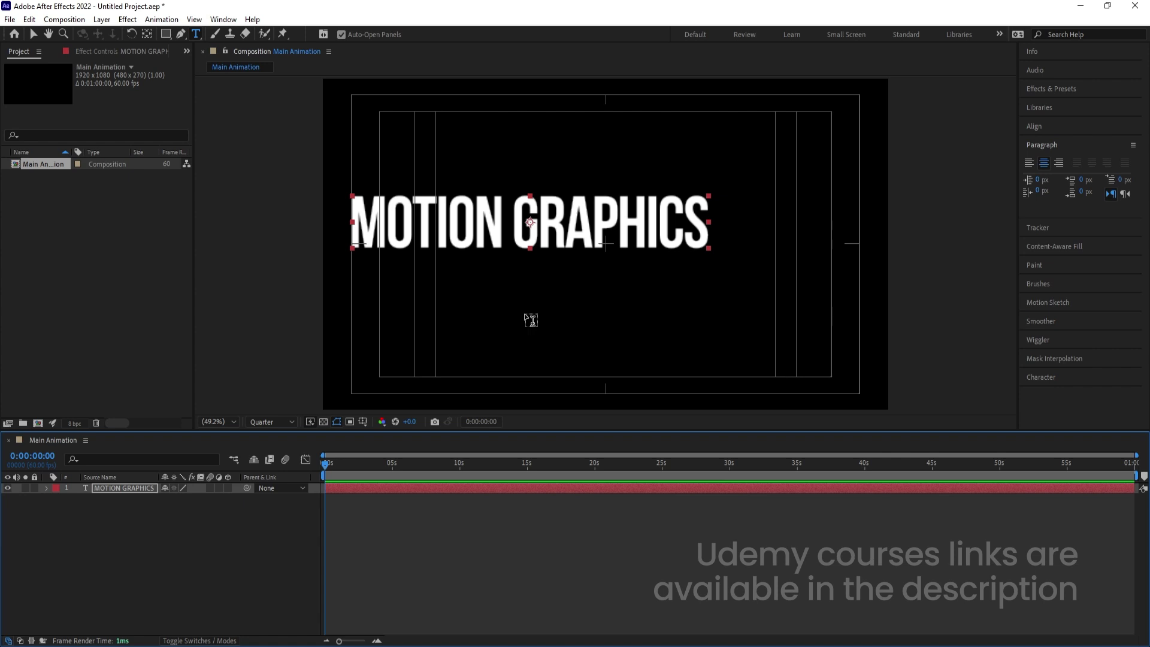
Step: Align the MOTION GRAPHICS layer horizontally and vertically to the center of the composition
click(35, 35)
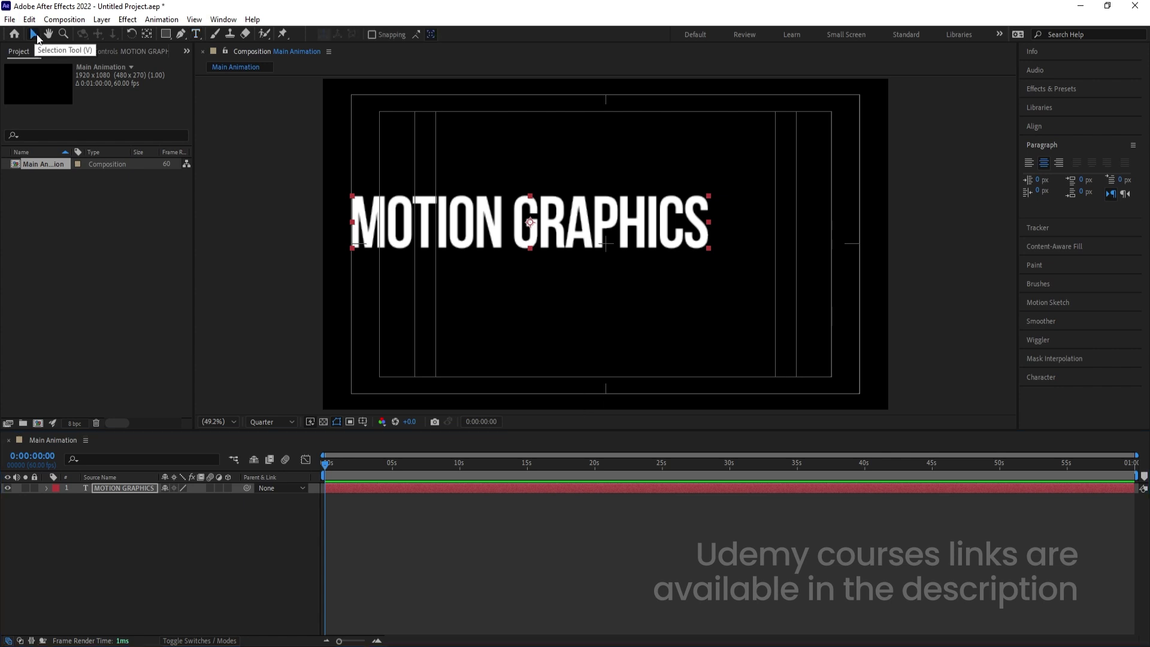
click(1043, 126)
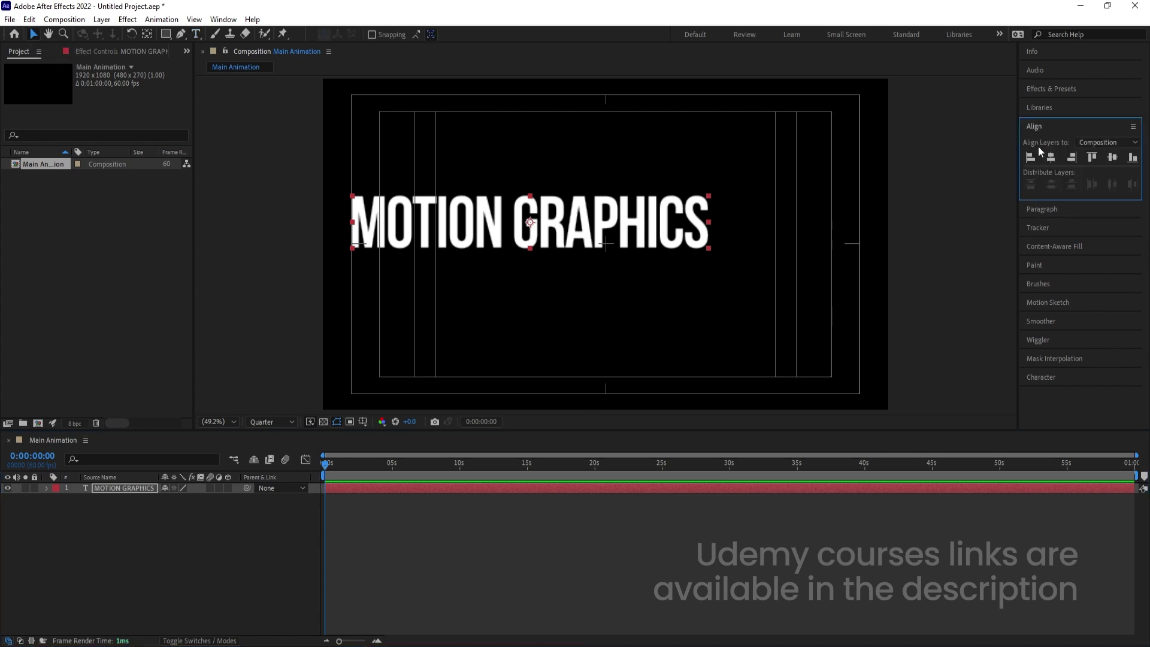
click(1050, 159)
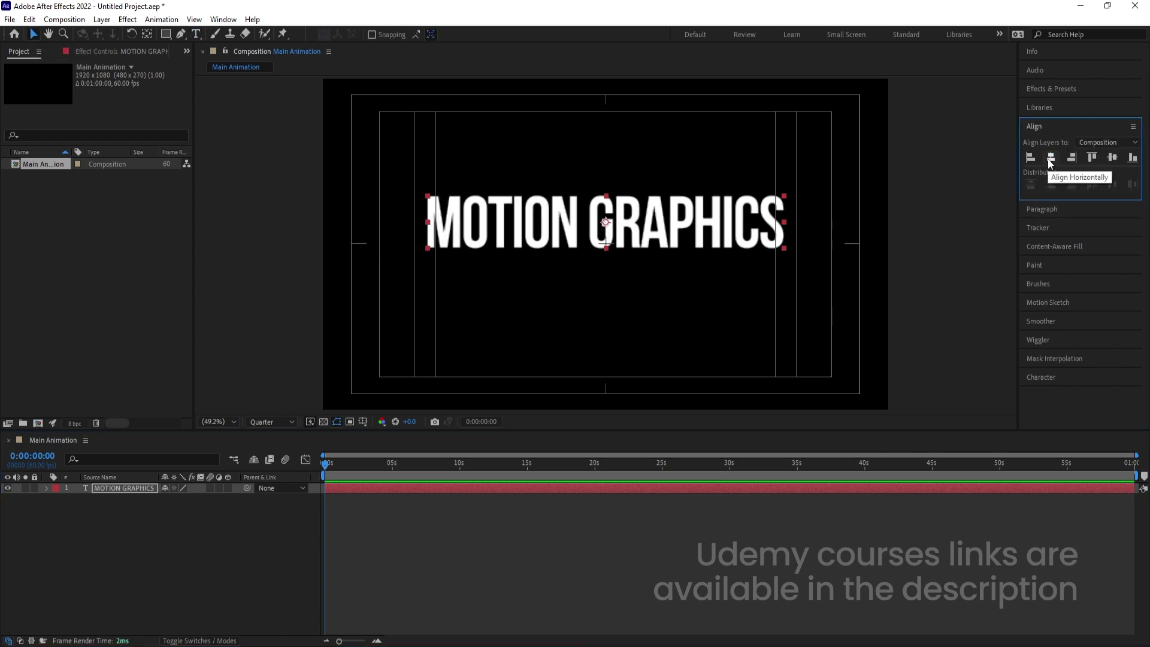
click(1113, 158)
click(78, 521)
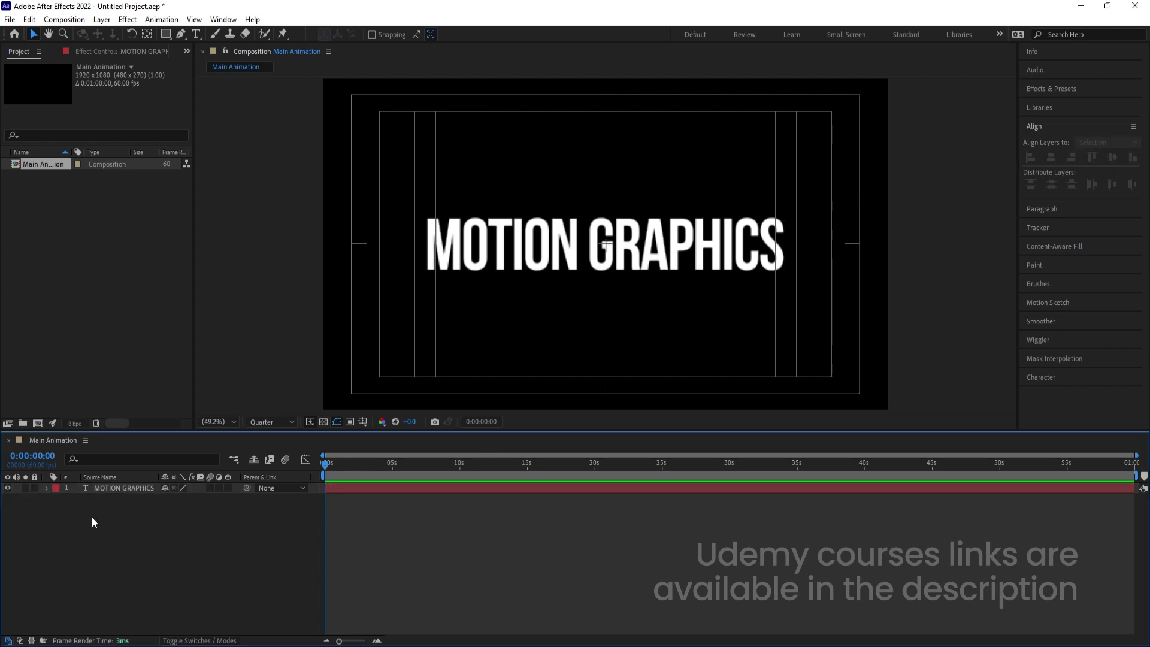
Step: Add a Position text animator to the MOTION GRAPHICS layer and set its position to 0.0, 178.0
click(120, 487)
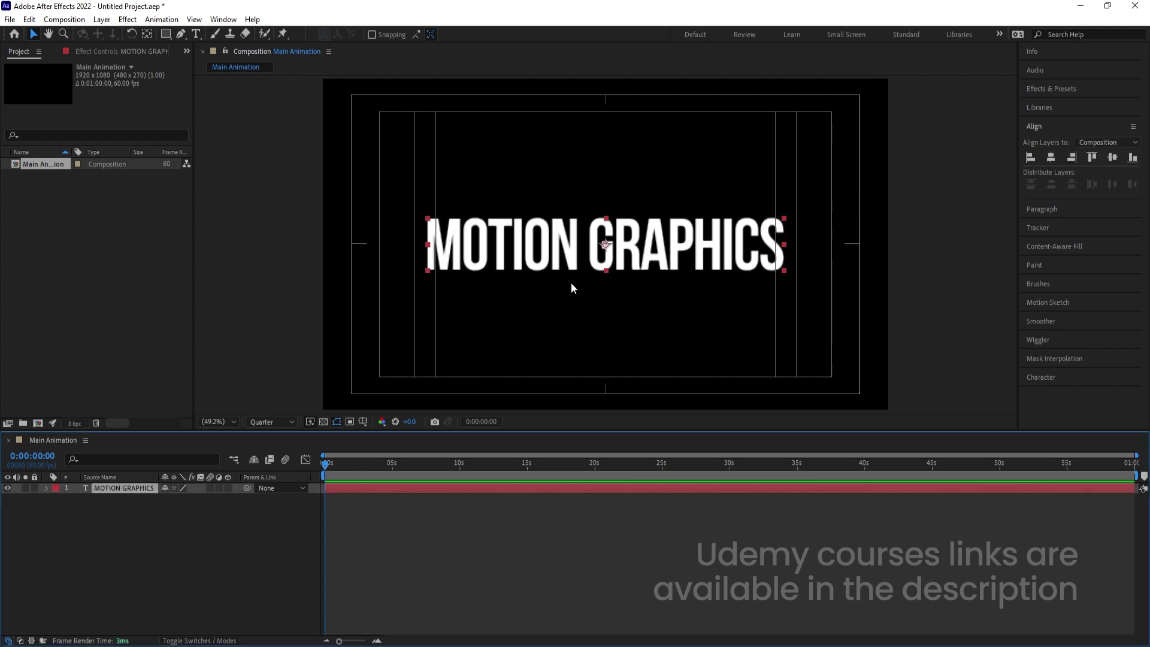
click(47, 488)
click(234, 500)
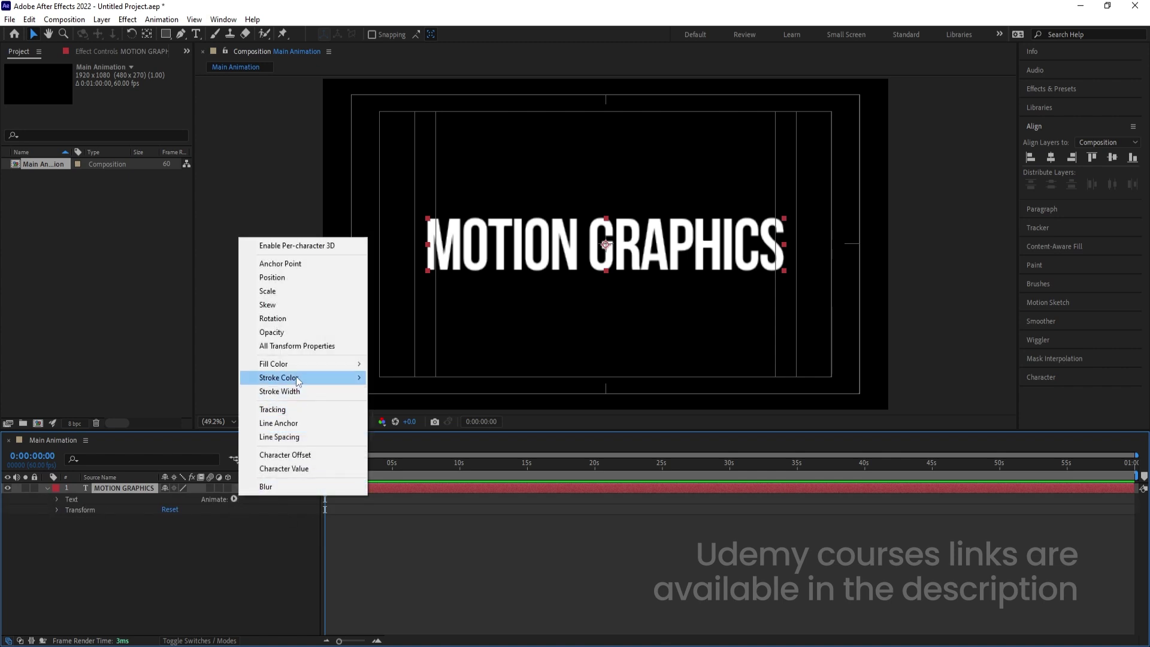
click(288, 279)
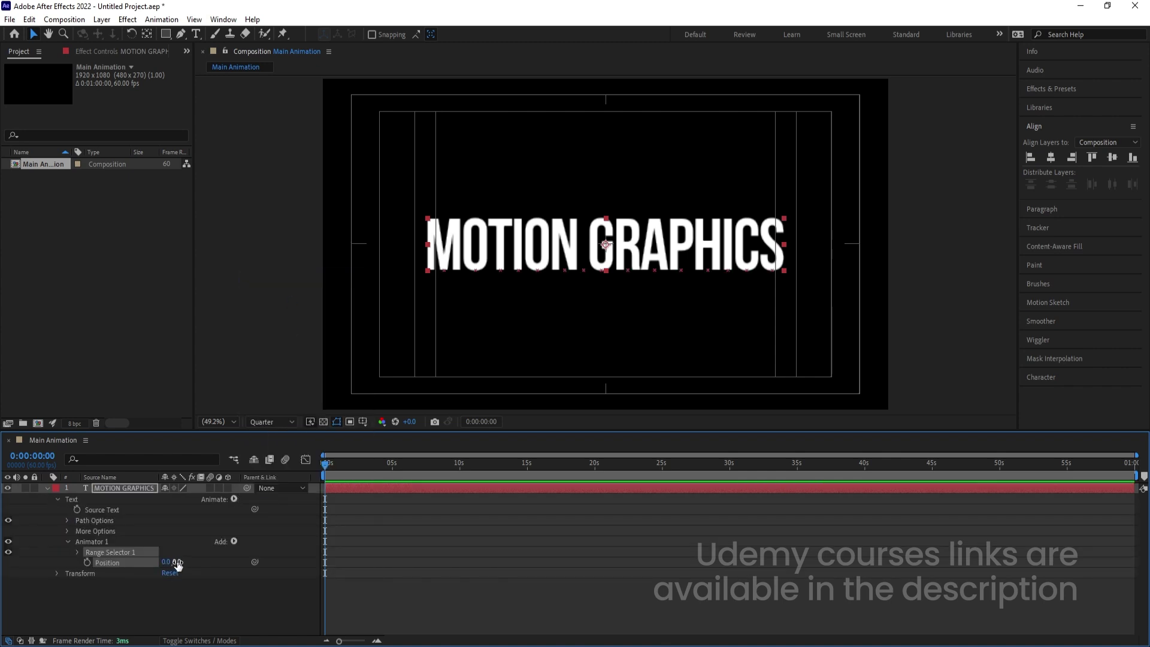
drag(179, 562, 283, 568)
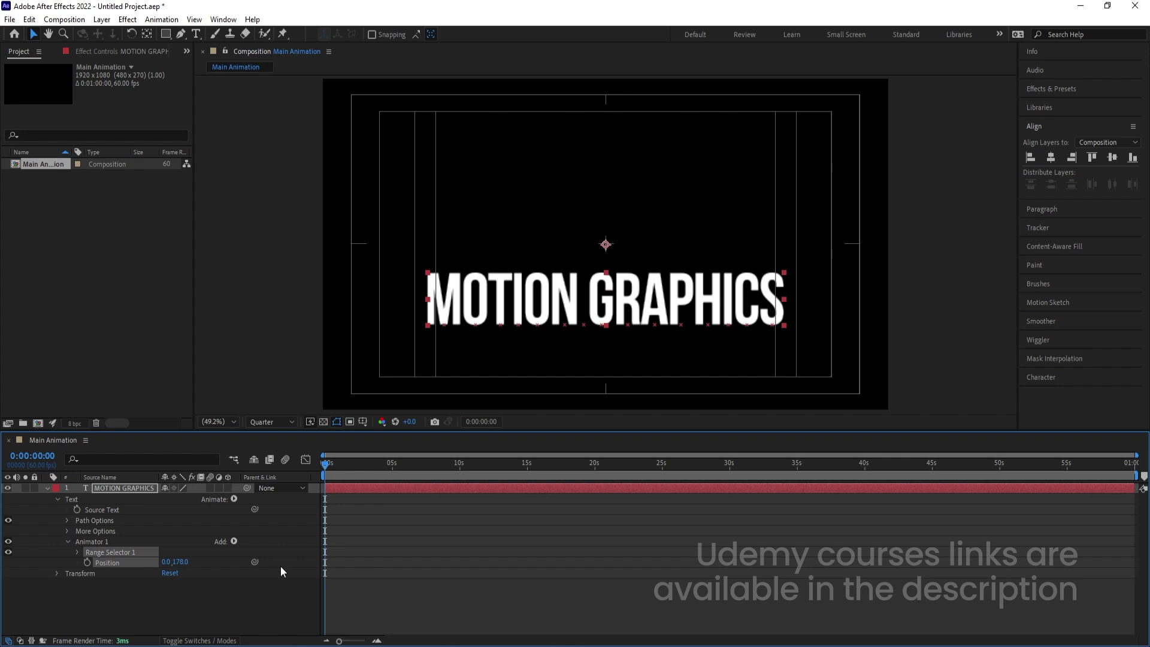
Step: Keyframe the range selector's Start from 0% at 0:00:00:00 to 100% at 0:00:01:31
click(78, 552)
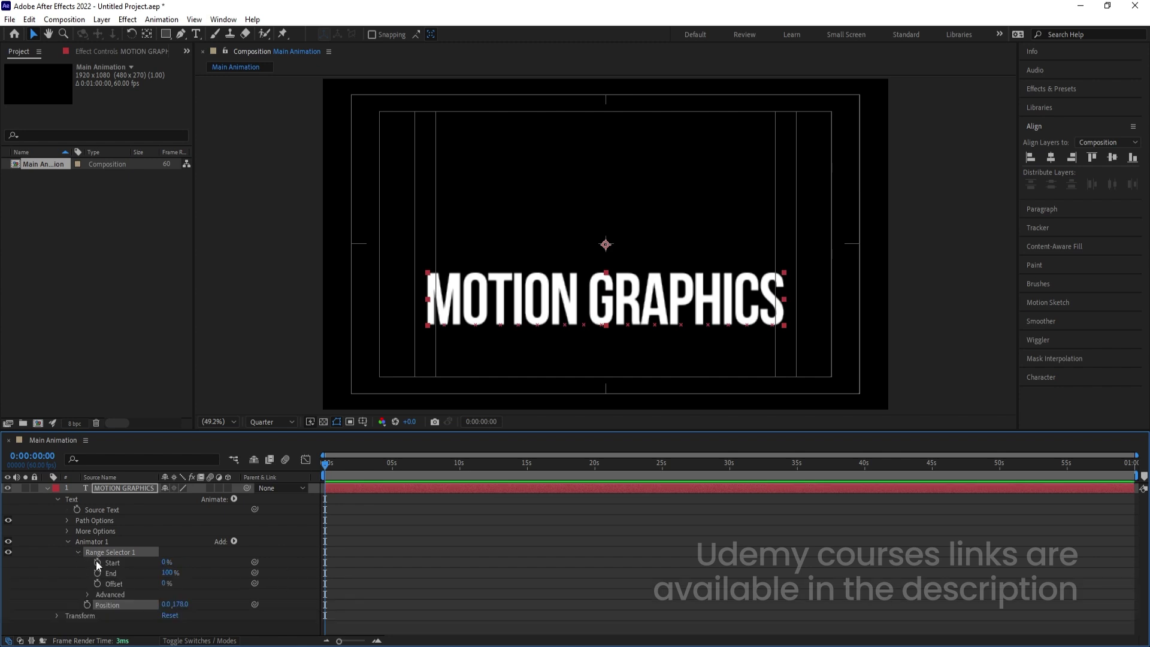
click(98, 563)
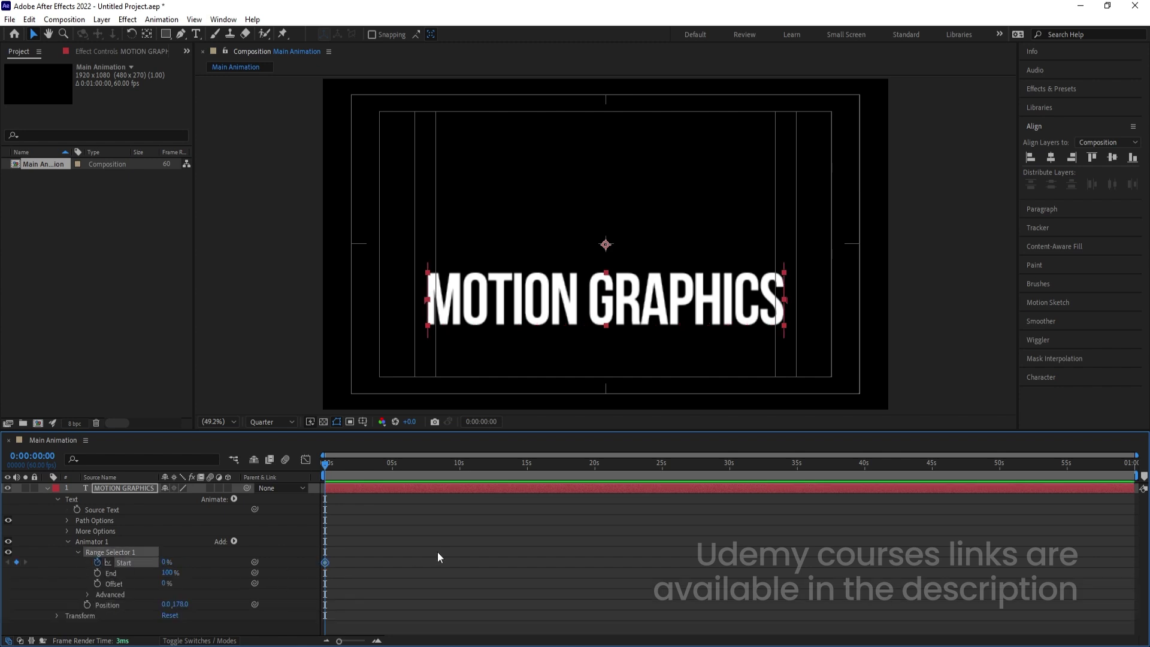
scroll(437, 552, up, 5)
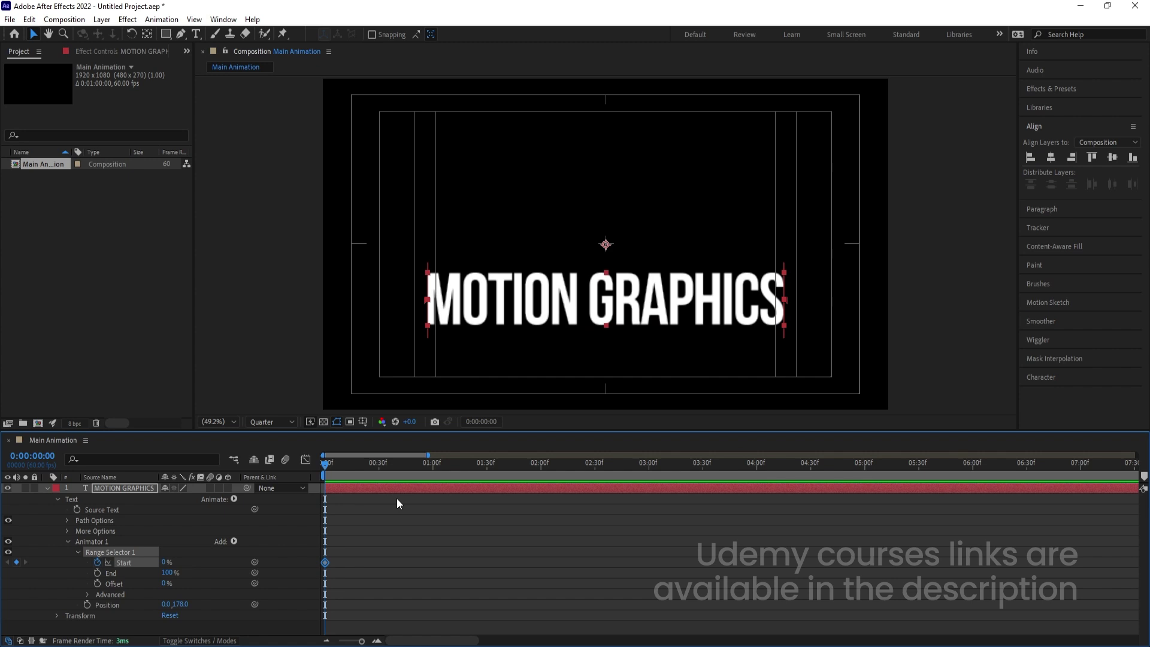
click(488, 467)
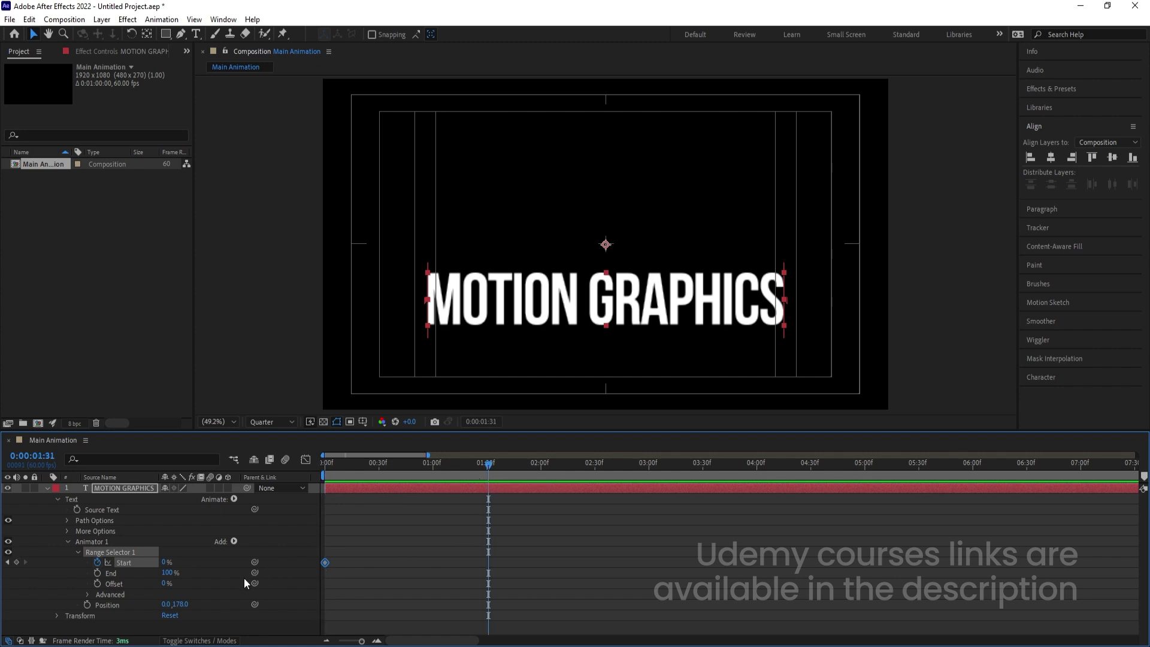
drag(166, 561, 228, 562)
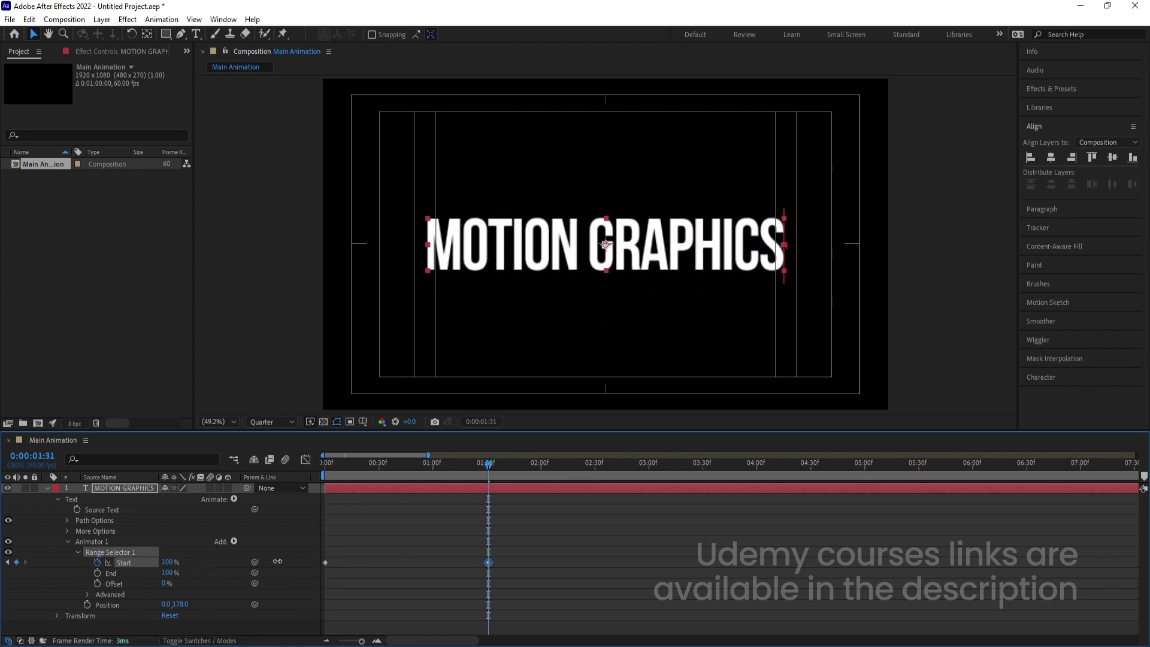
Step: Preview the letter-by-letter position animation from the beginning and return to the first frame
click(336, 466)
key(Home)
key(space)
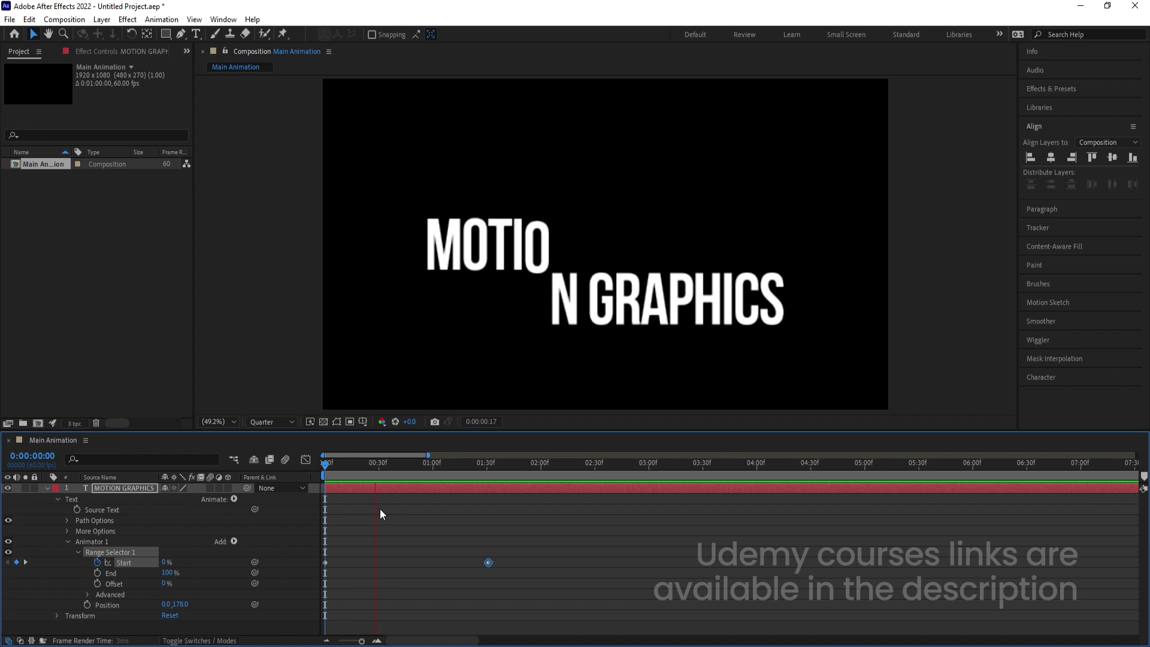
key(space)
click(362, 466)
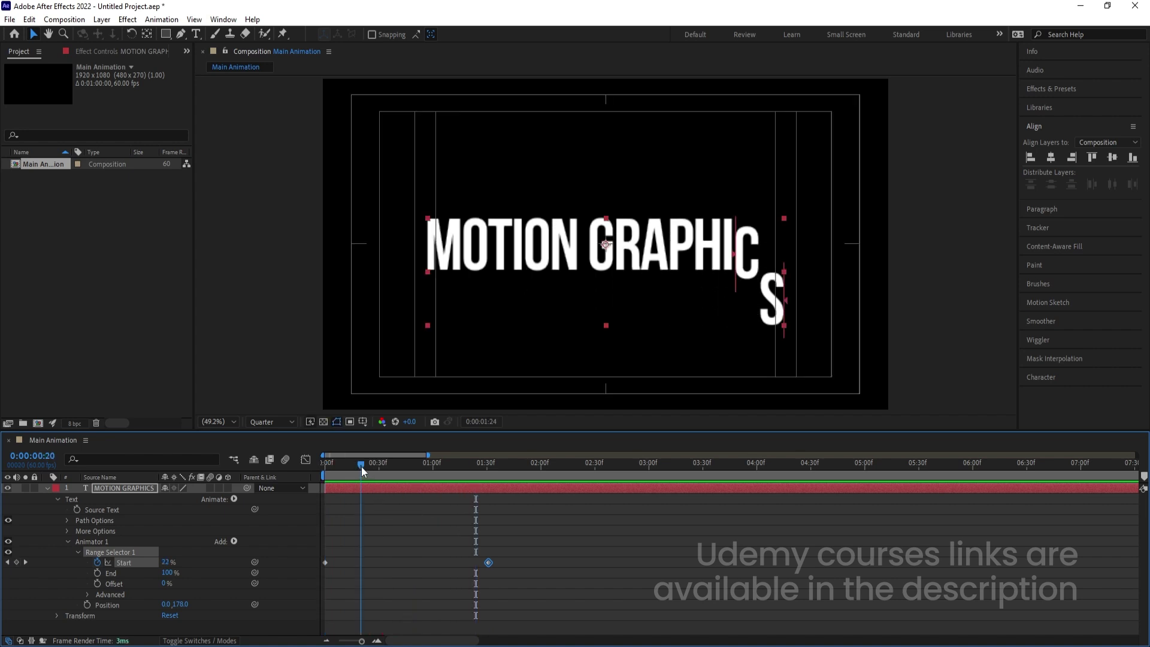
key(Home)
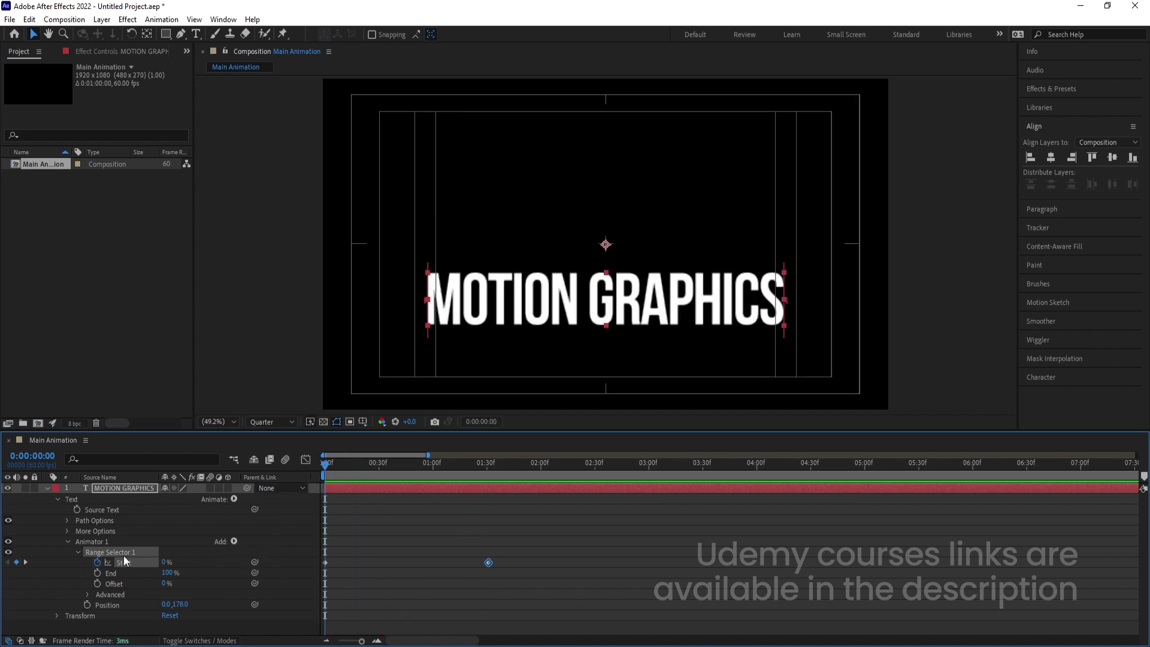
Step: Add a Tracking property to Animator 1 and set its tracking amount to -64
click(233, 542)
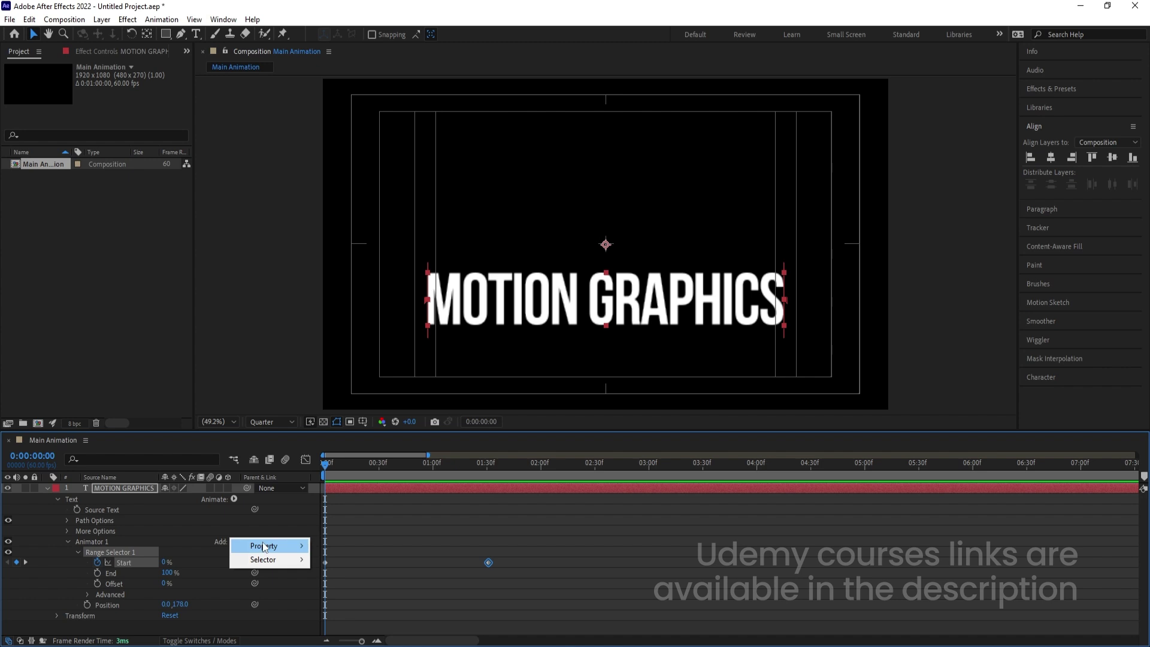
mouse_move(264, 547)
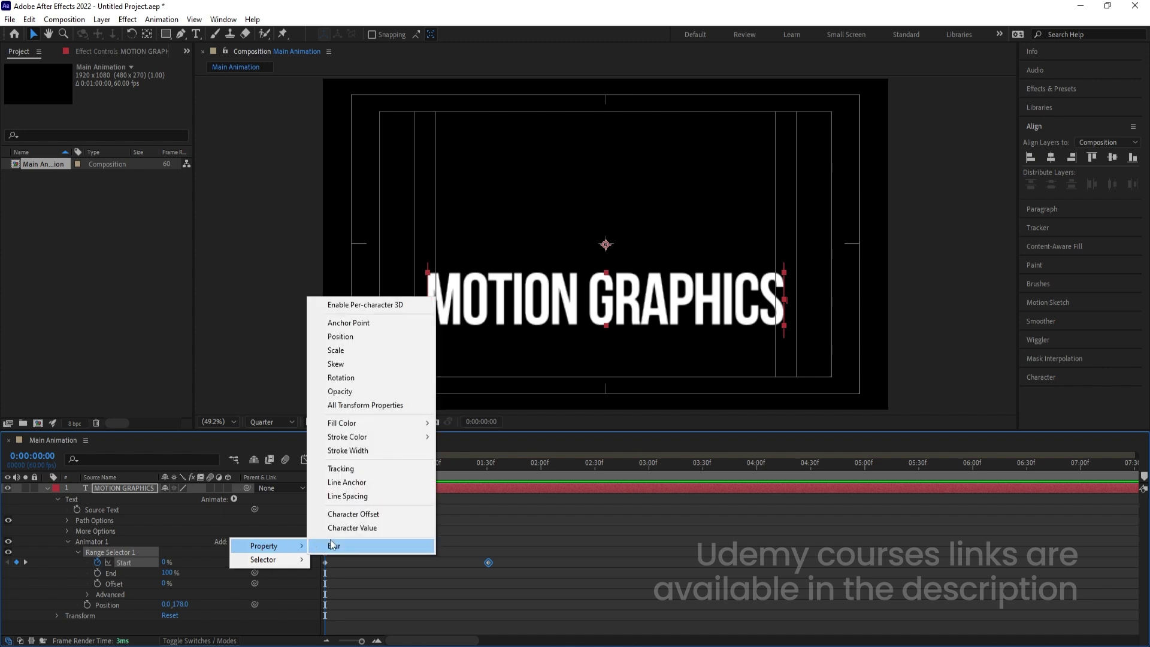
click(350, 469)
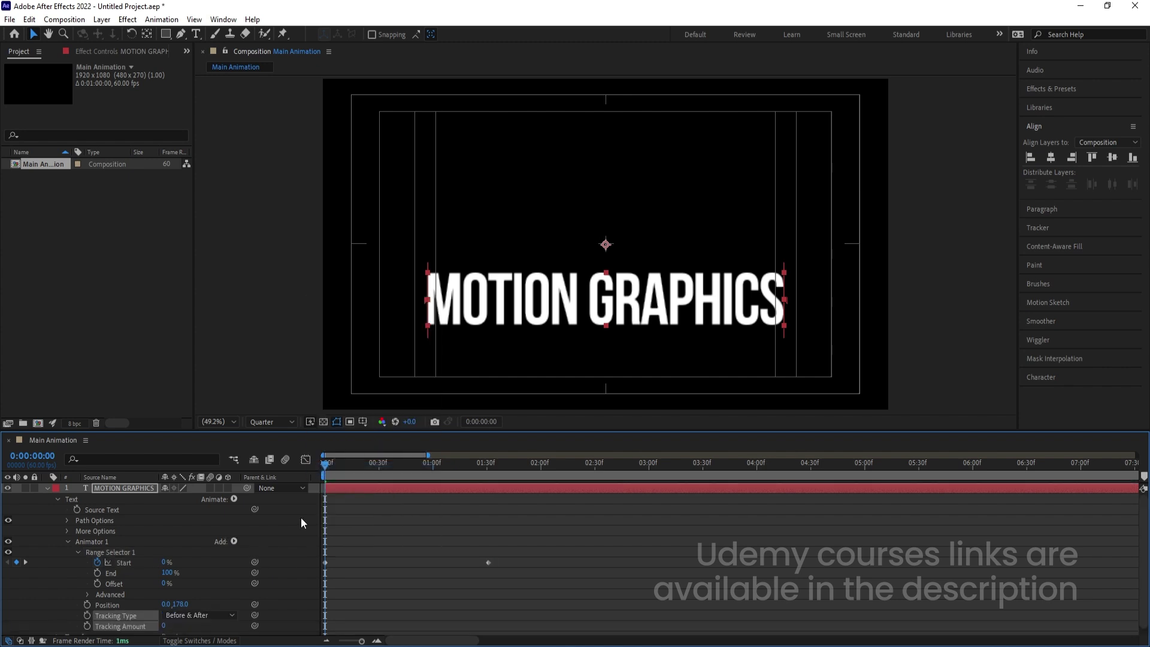
drag(165, 626, 133, 629)
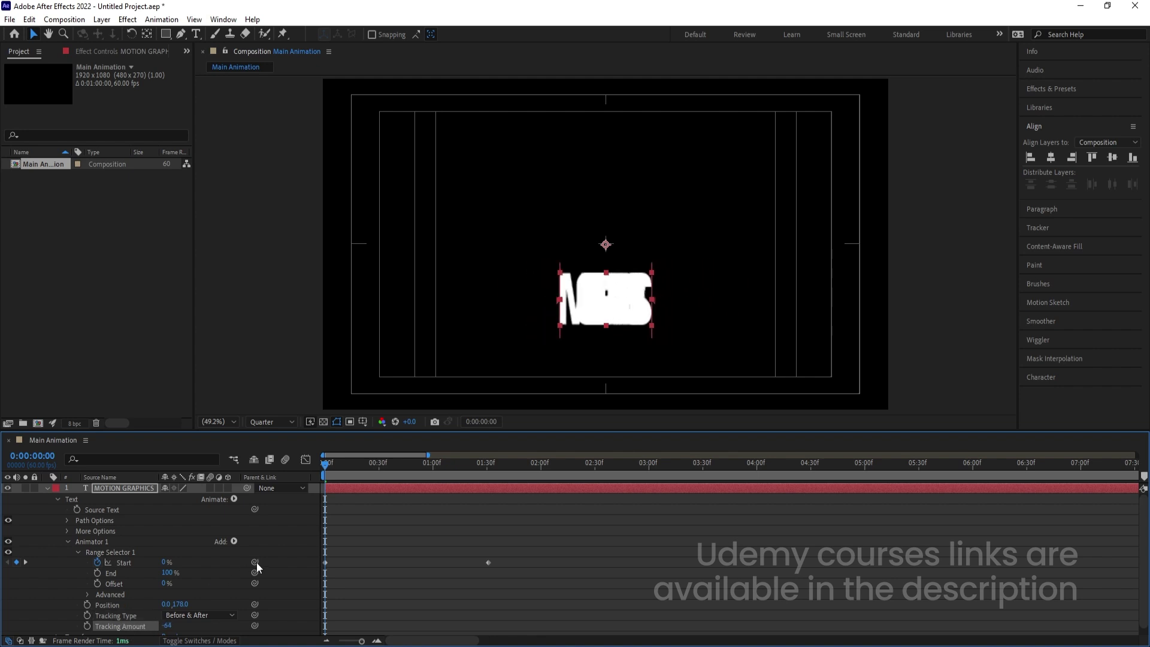
Step: Add an Opacity property to Animator 1, set it to 0%, and preview the letter-by-letter reveal
click(234, 541)
mouse_move(270, 547)
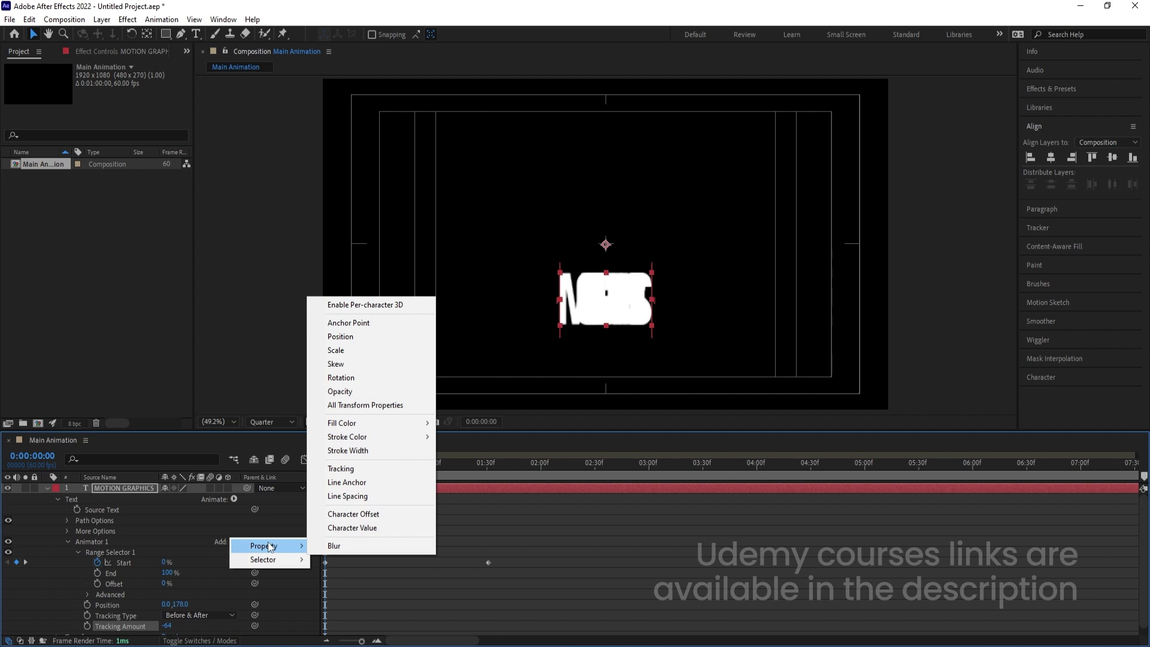
click(341, 391)
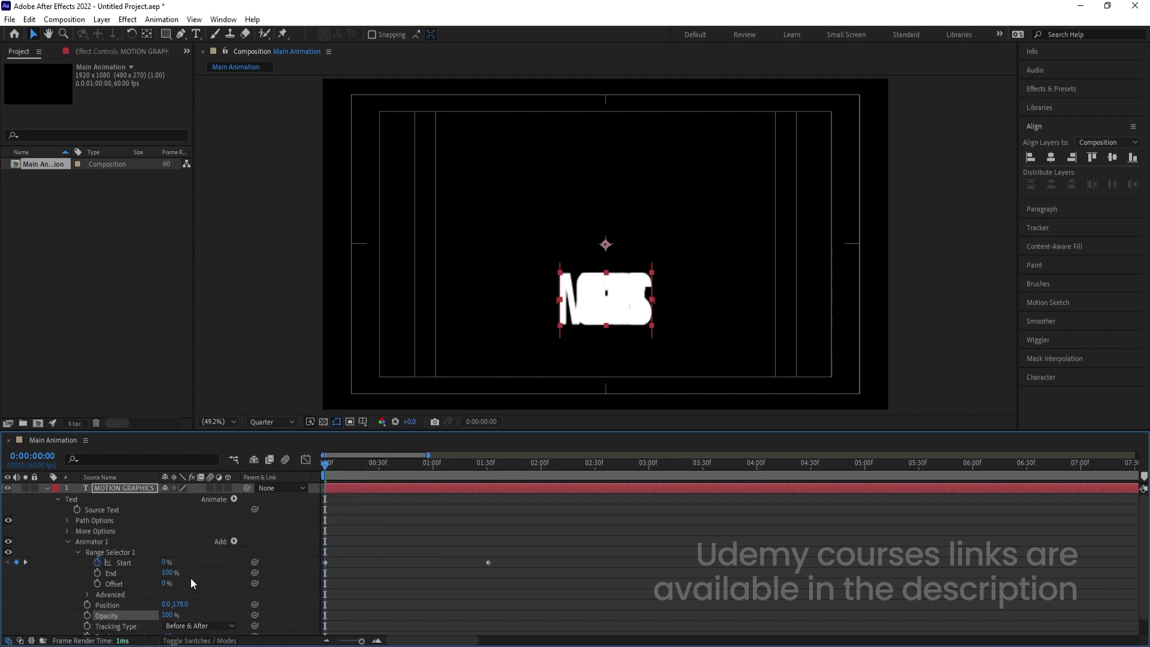
click(167, 615)
text(0)
key(Return)
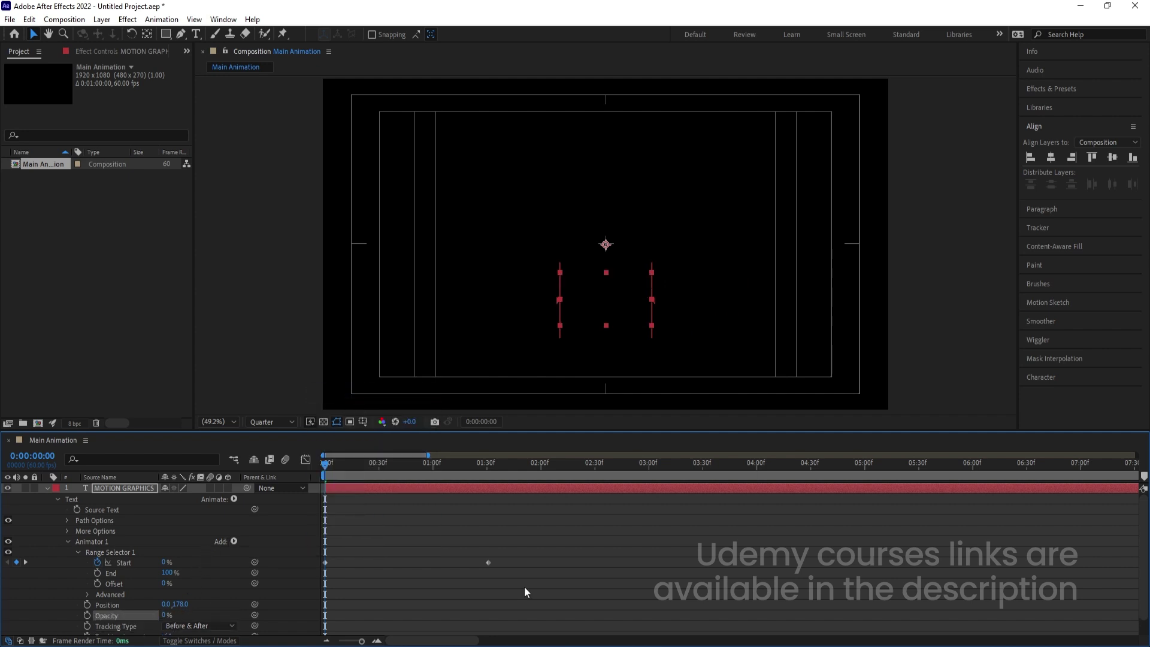
key(space)
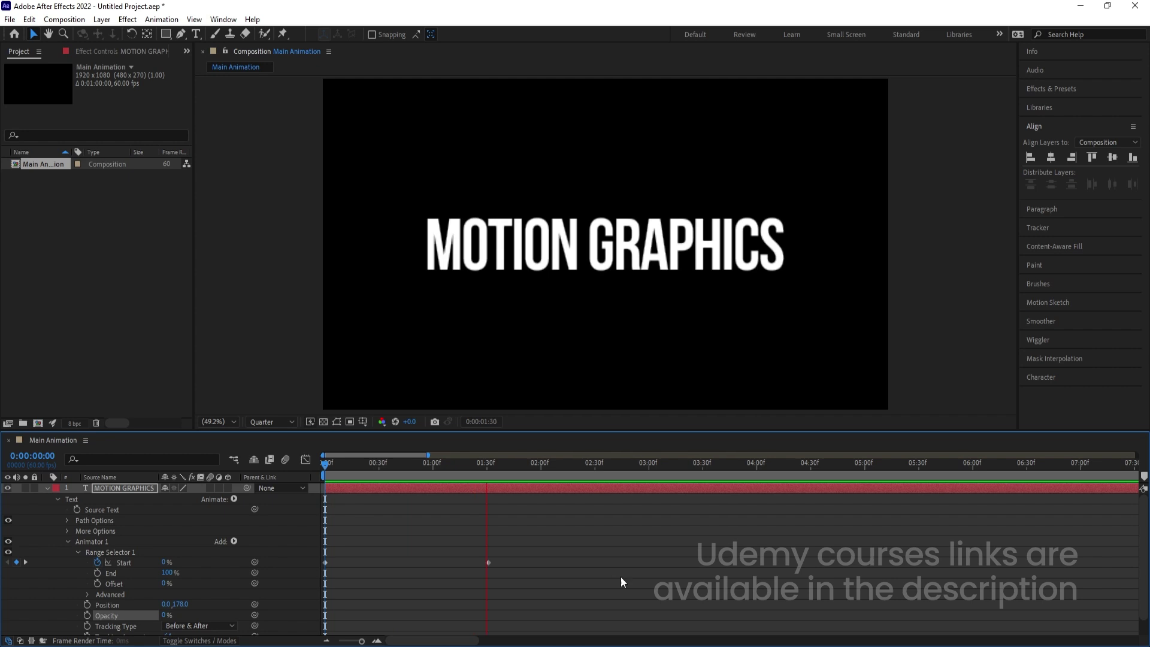
key(space)
Step: Apply Easy Ease to both range selector Start keyframes and show their speed graph in the Graph Editor
drag(544, 583, 301, 554)
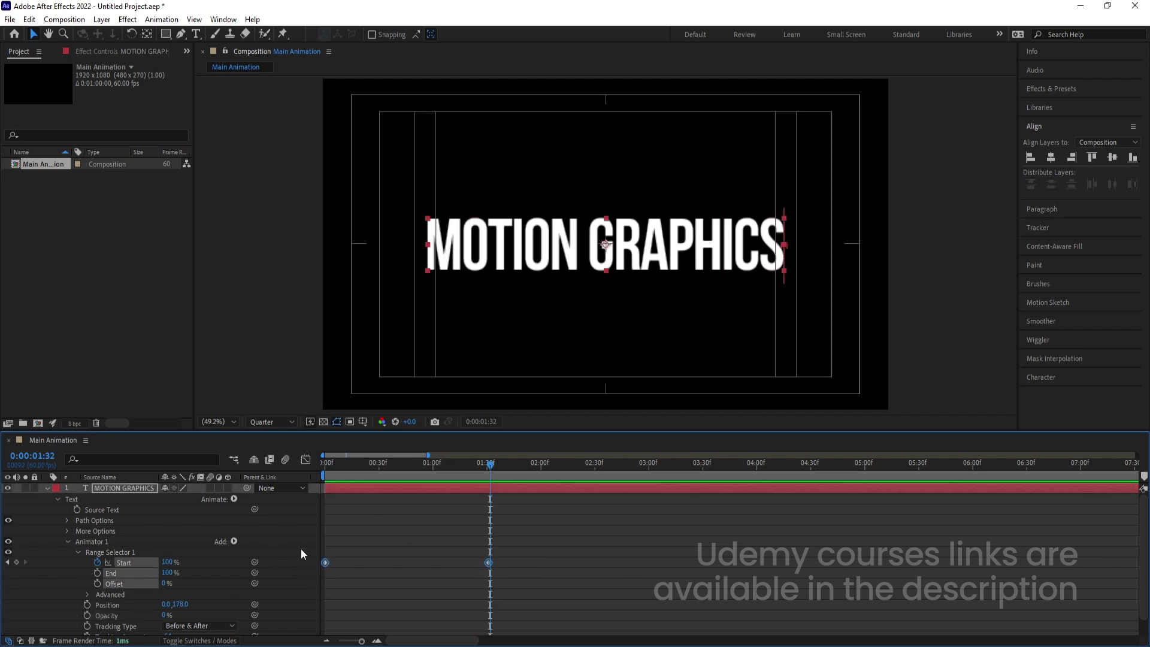
key(F9)
click(307, 460)
right_click(553, 549)
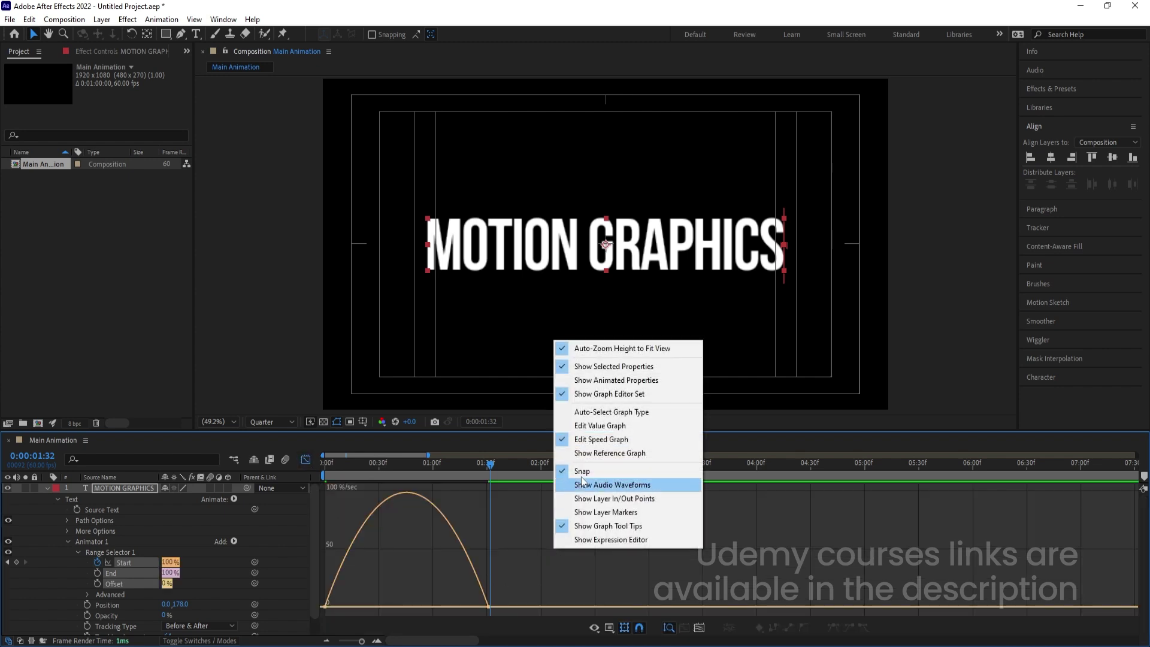
click(527, 534)
Step: Lengthen the easing at both Start keyframes so the speed curve forms a sharp central peak, then leave the Graph Editor
drag(541, 570, 320, 617)
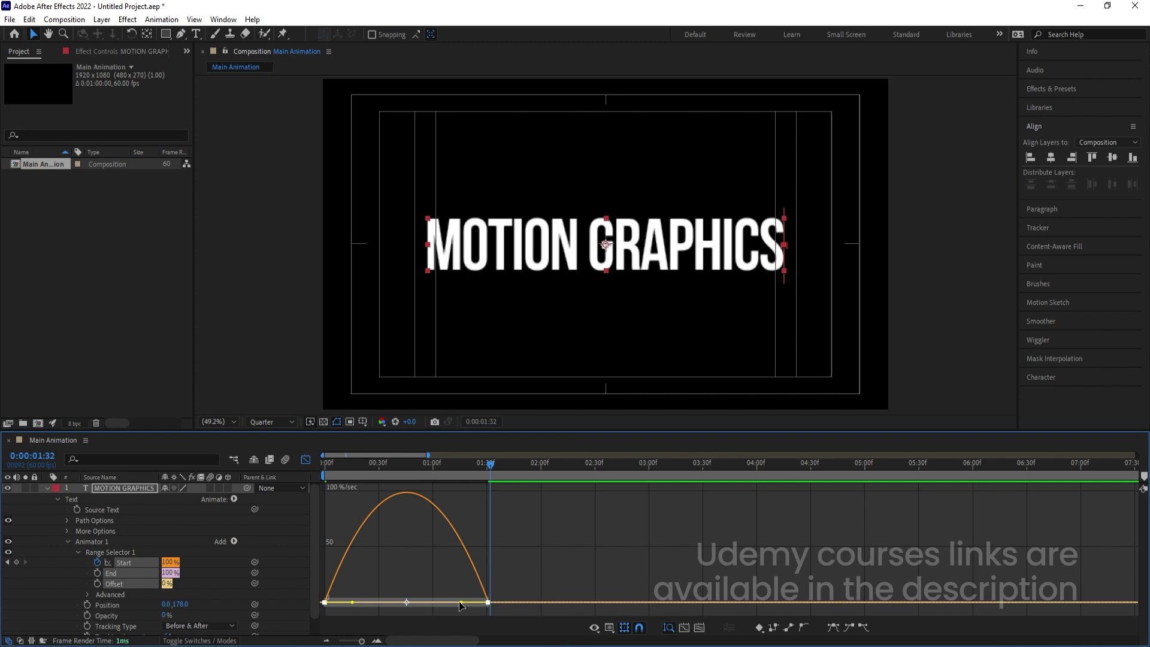
drag(462, 602, 429, 603)
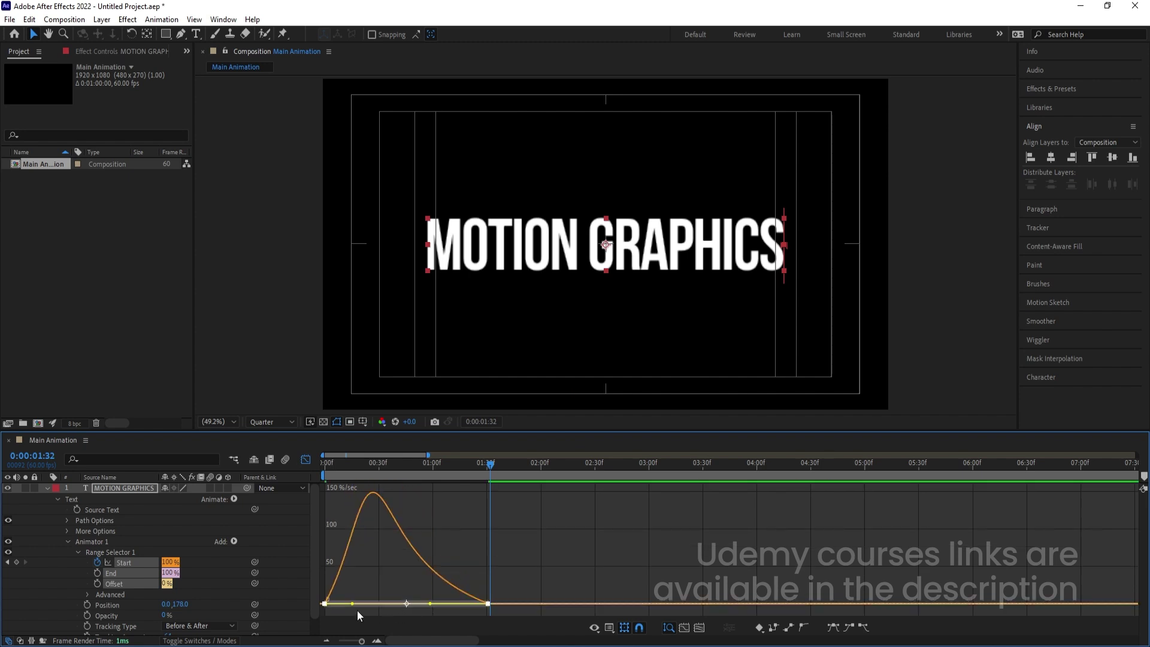
drag(353, 602, 373, 604)
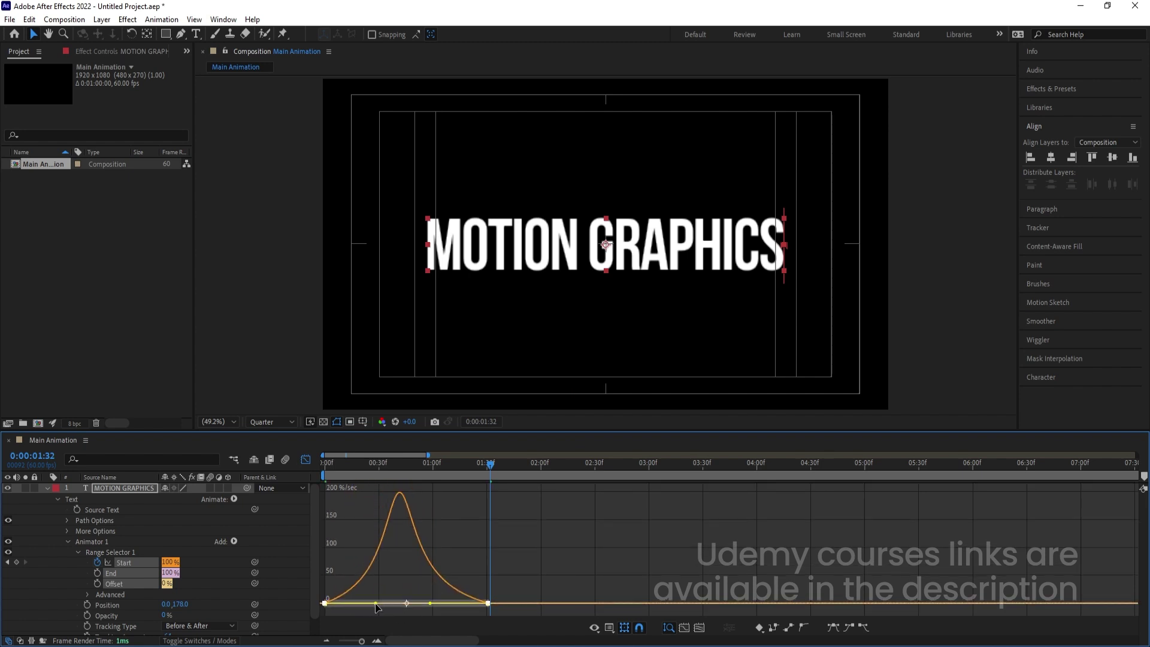
click(306, 460)
Step: Move the ending Start keyframe to about 0:00:02:00 and preview the slower reveal from the first frame
key(Home)
key(space)
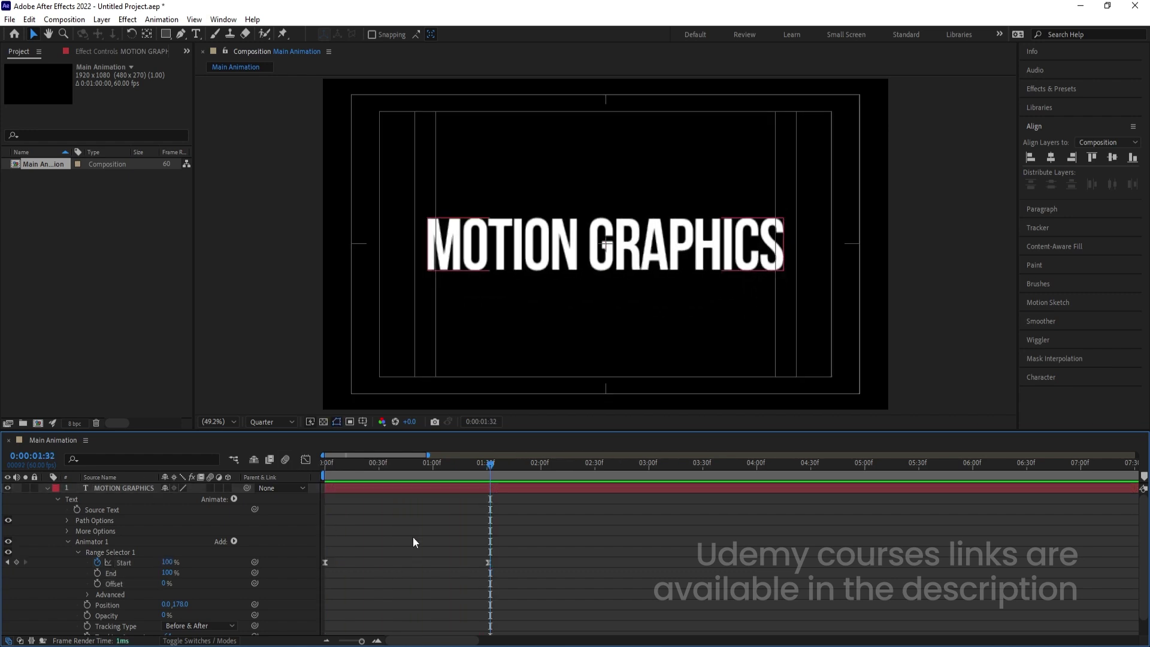
drag(489, 563, 544, 569)
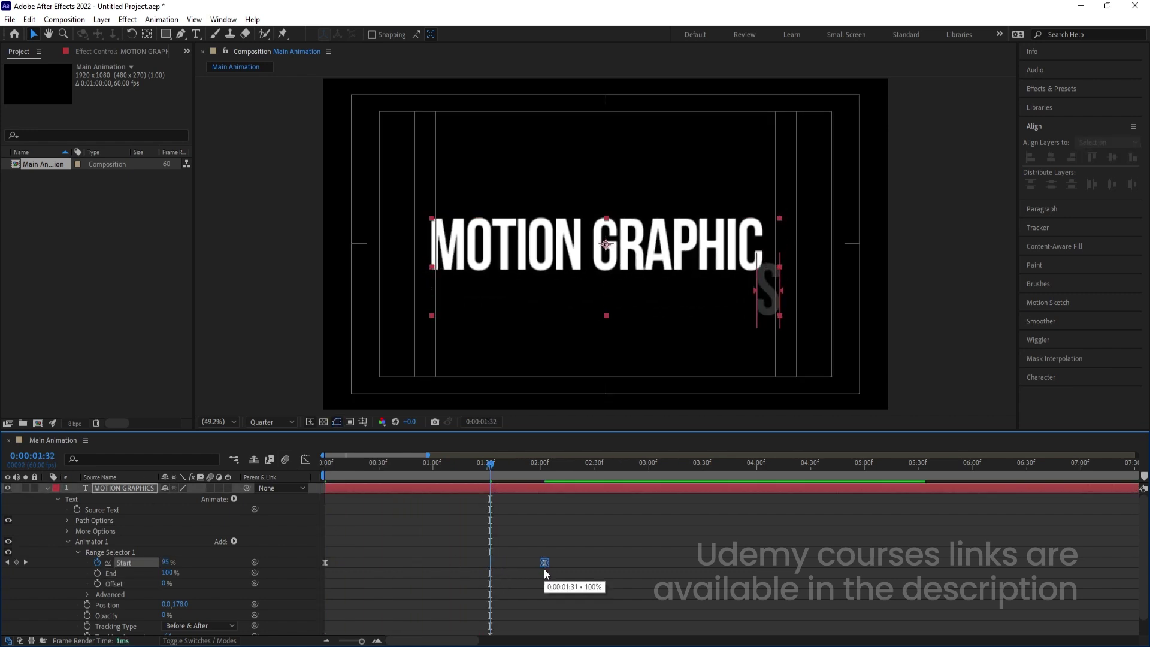
drag(455, 468, 278, 485)
key(space)
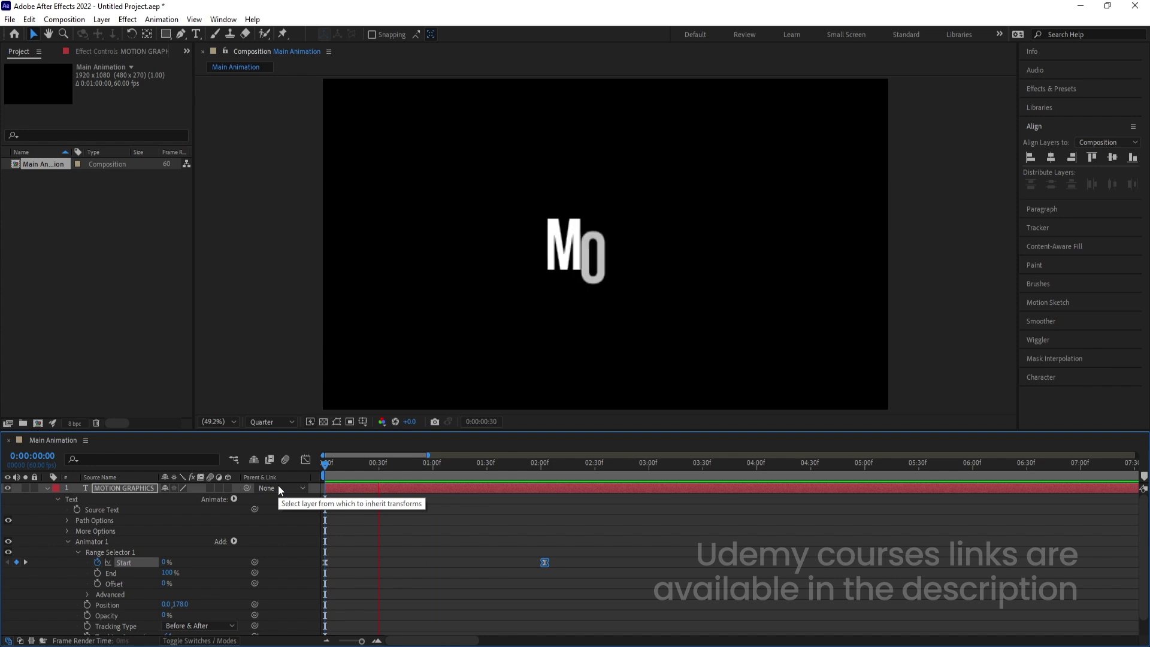
key(space)
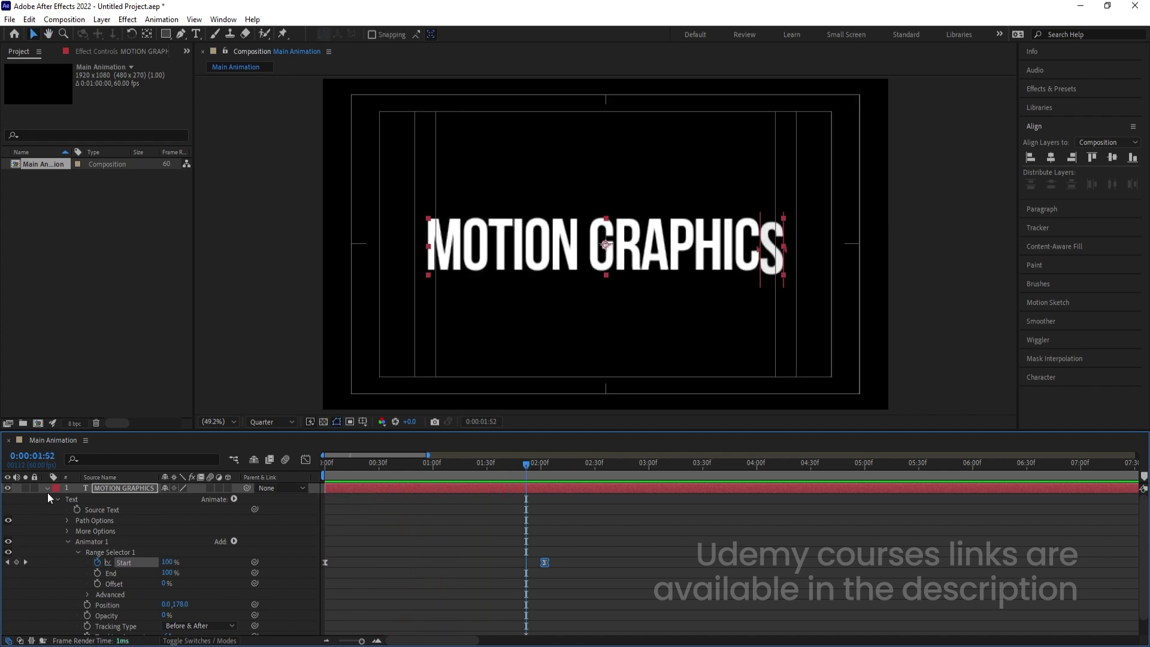
Step: Collapse the MOTION GRAPHICS layer's properties and replay the reveal from the first frame
click(46, 487)
key(space)
key(space)
key(Home)
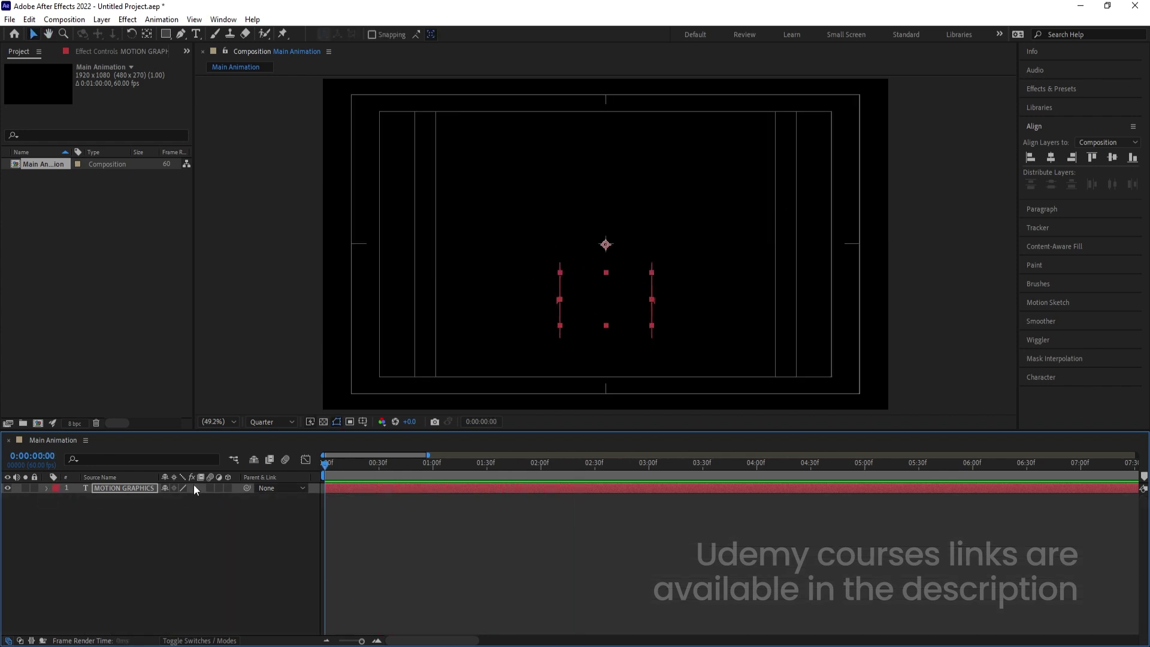
click(149, 516)
key(space)
Step: At 0:00:02:00, duplicate the MOTION GRAPHICS layer and move the copy straight up to sit just above the original text
drag(493, 465, 541, 473)
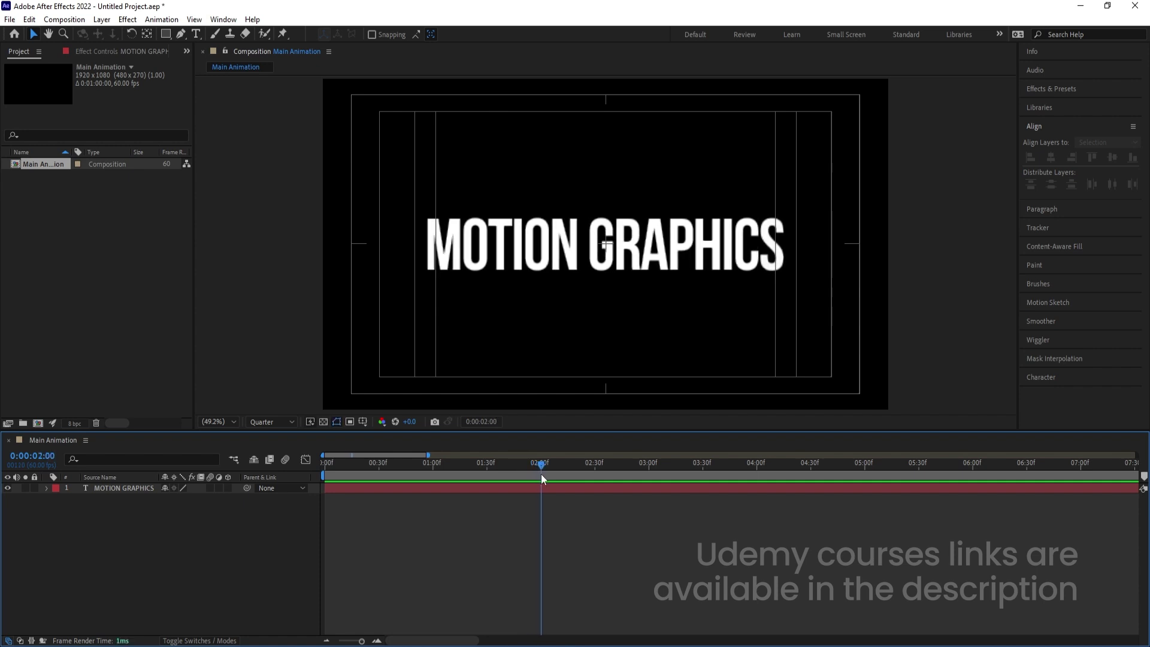
click(103, 489)
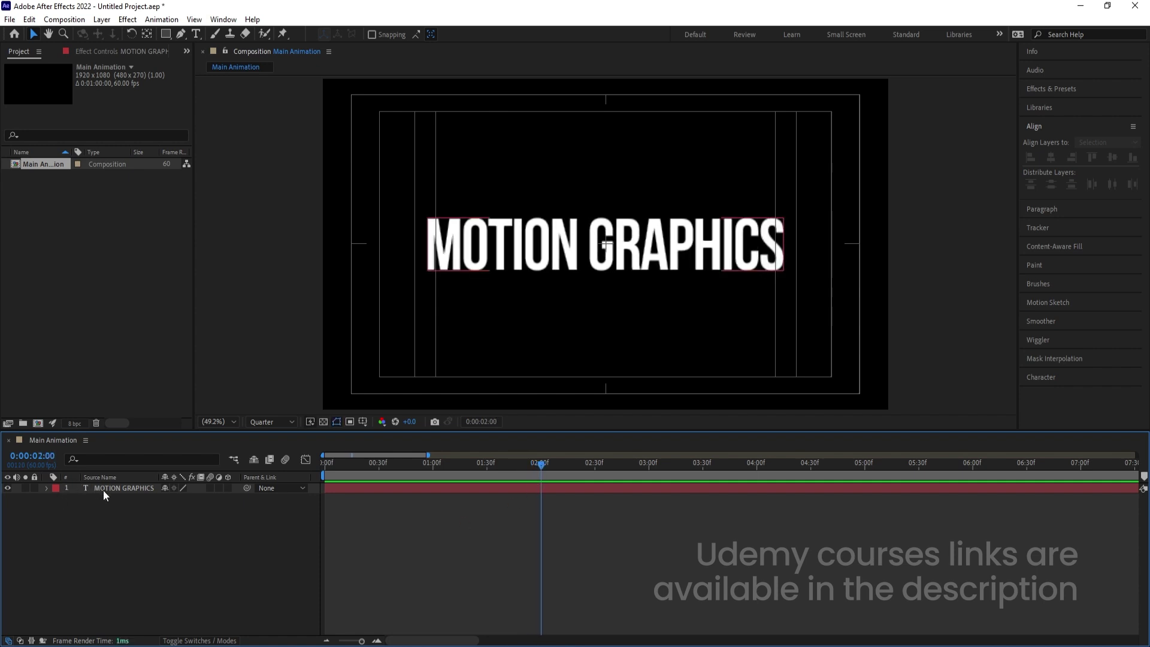
key(ctrl+d)
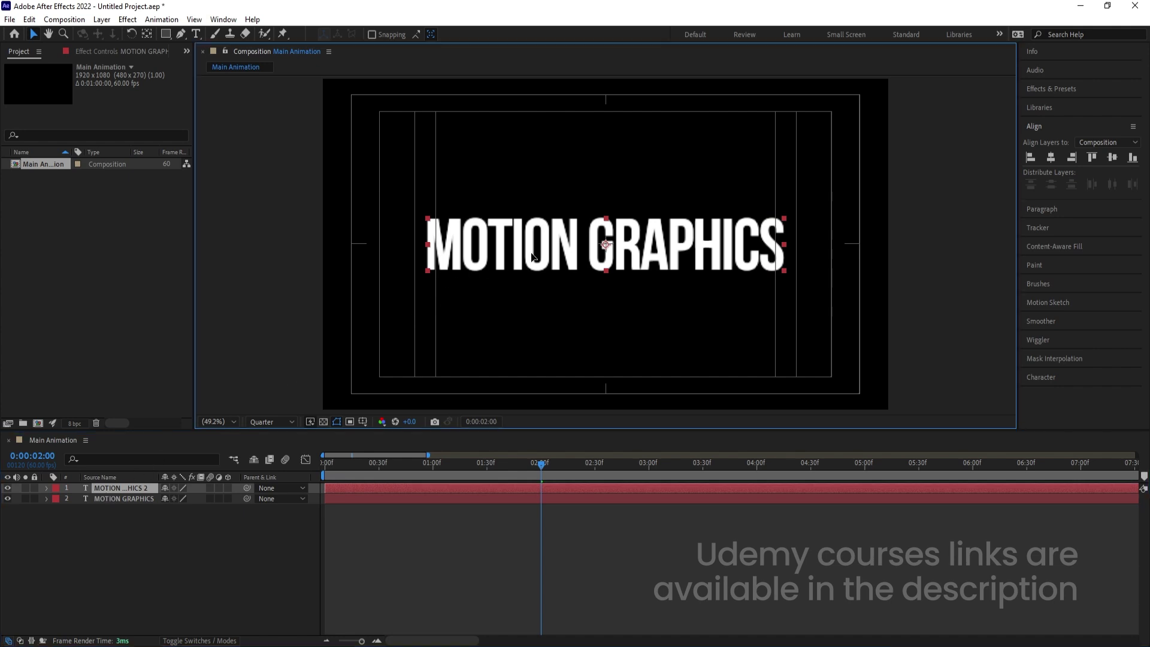
drag(533, 259, 532, 202)
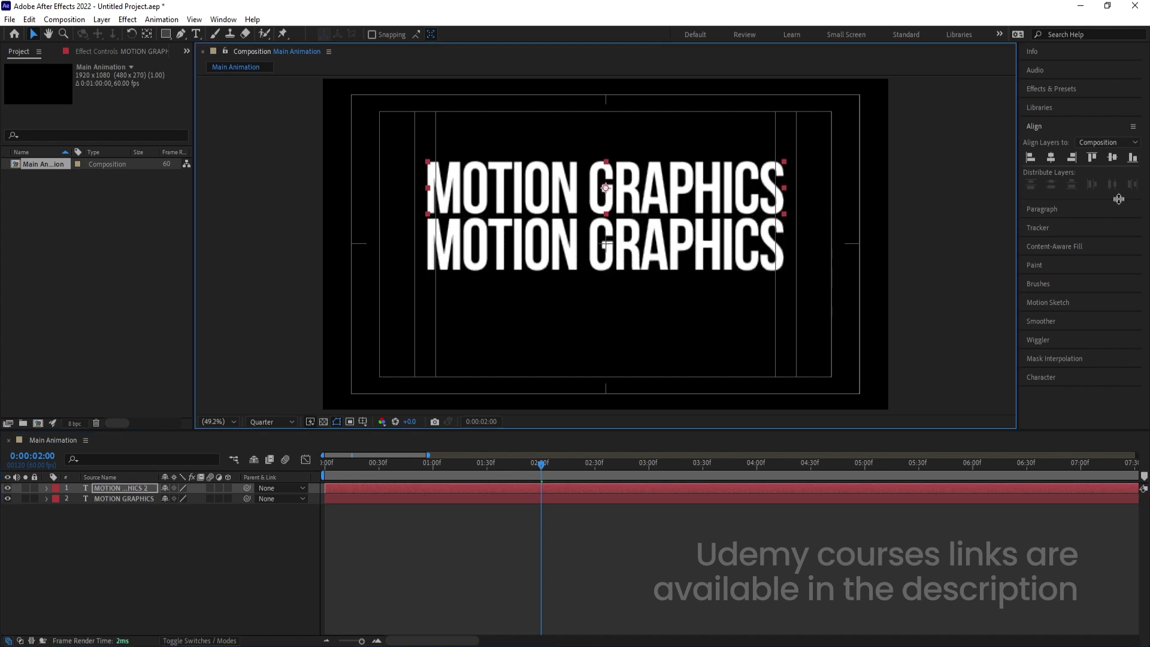
Step: Give the duplicated text no fill and a white 3 px stroke, and set the composition view resolution to Full
click(1037, 377)
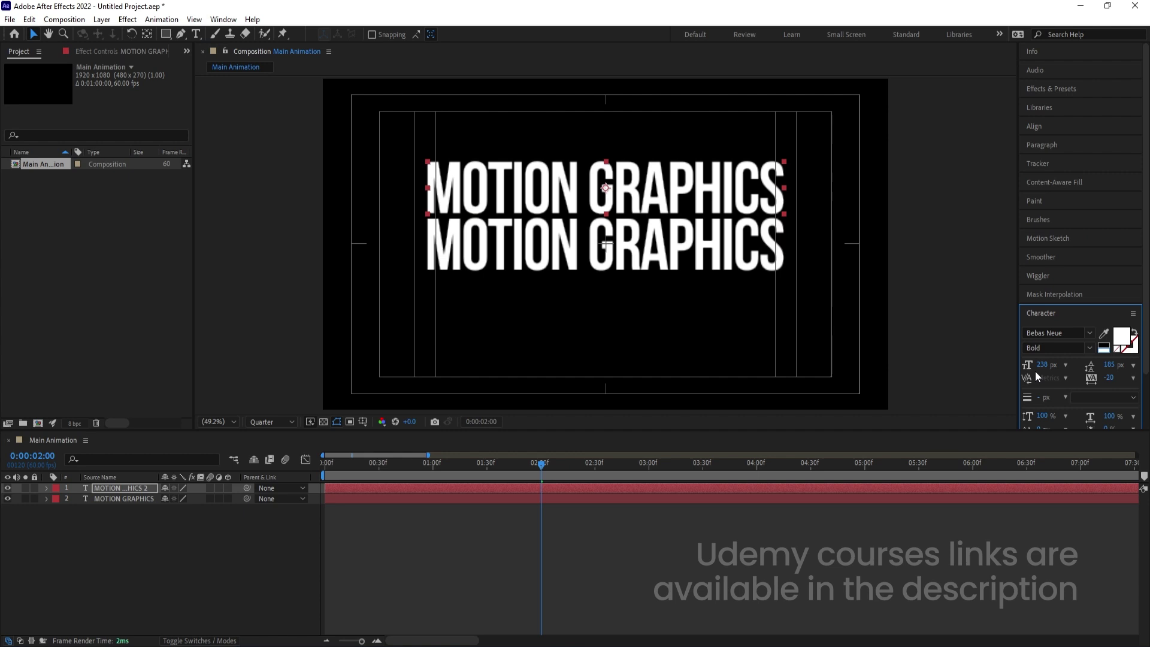
click(1118, 352)
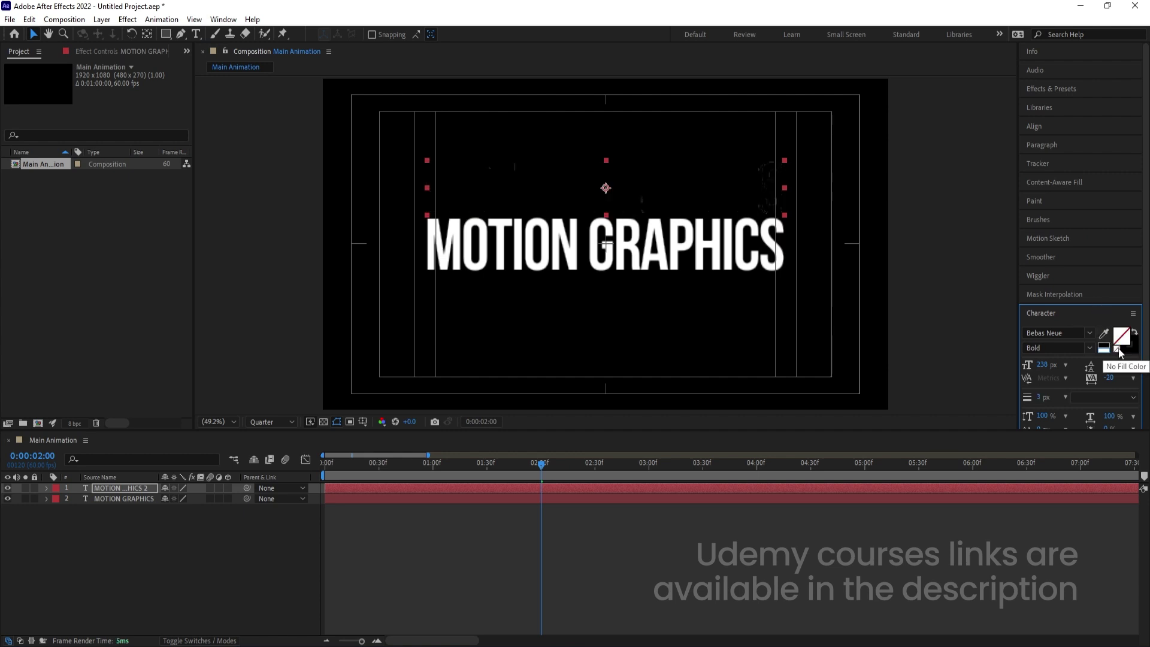
click(1131, 354)
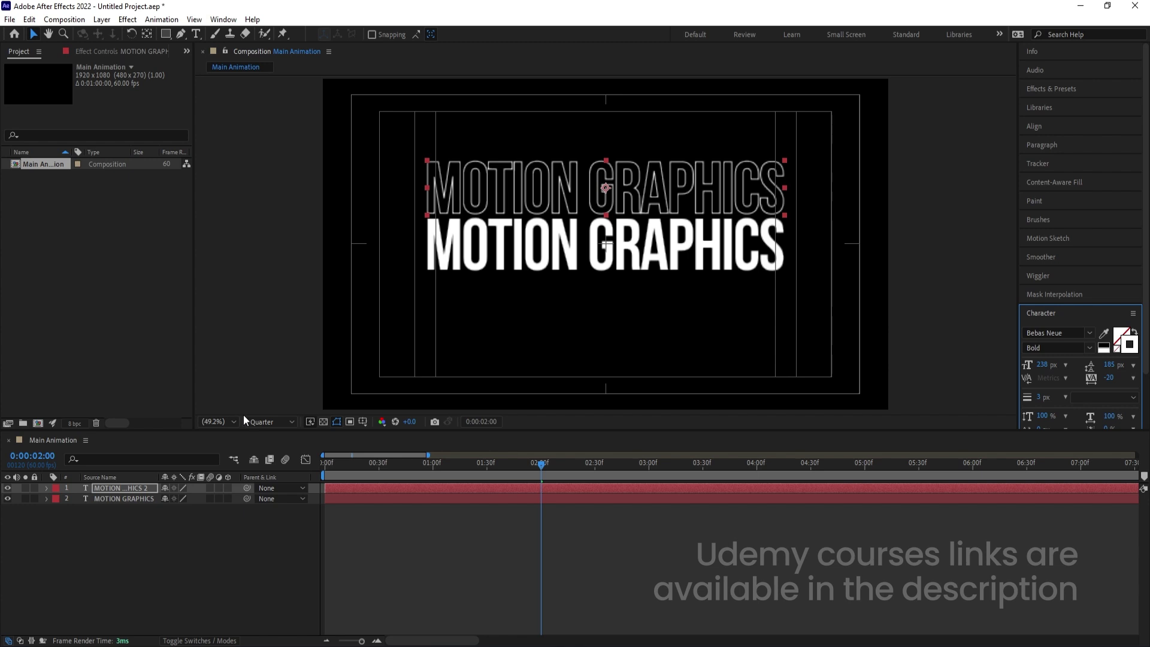
click(263, 421)
click(266, 451)
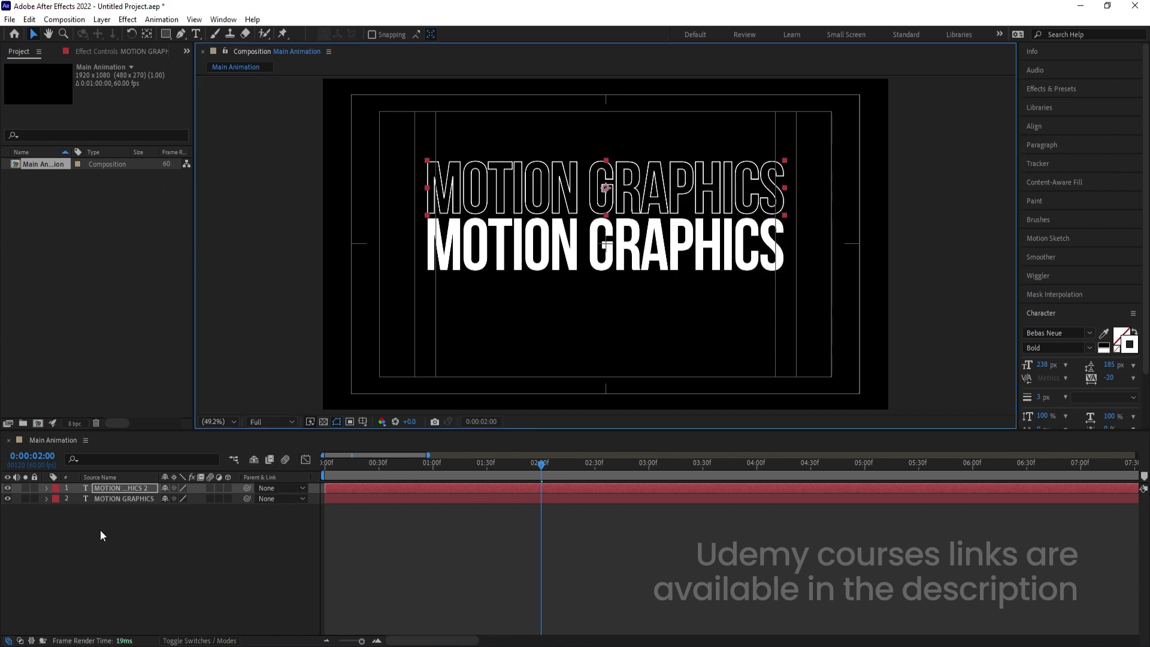
Step: Scale the outlined text copy up to 111%
key(s)
click(181, 499)
drag(182, 500, 187, 499)
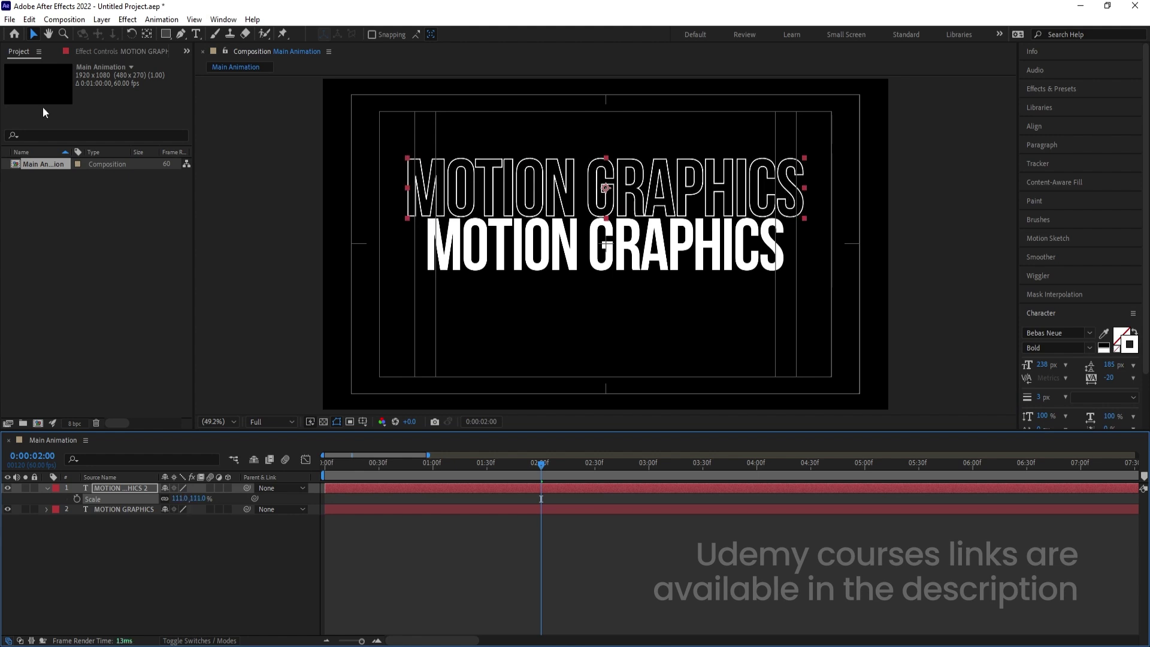
Step: Draw a rectangular mask over the upper part of the outlined text and set its feather to 33 pixels
click(166, 34)
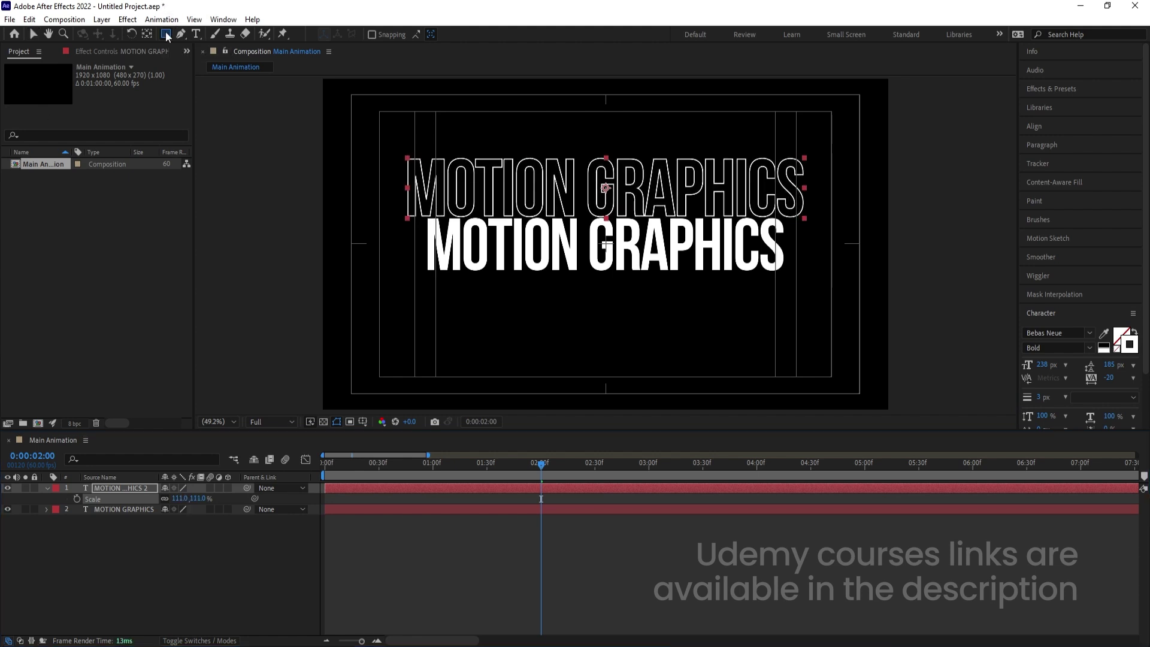
drag(344, 111, 858, 200)
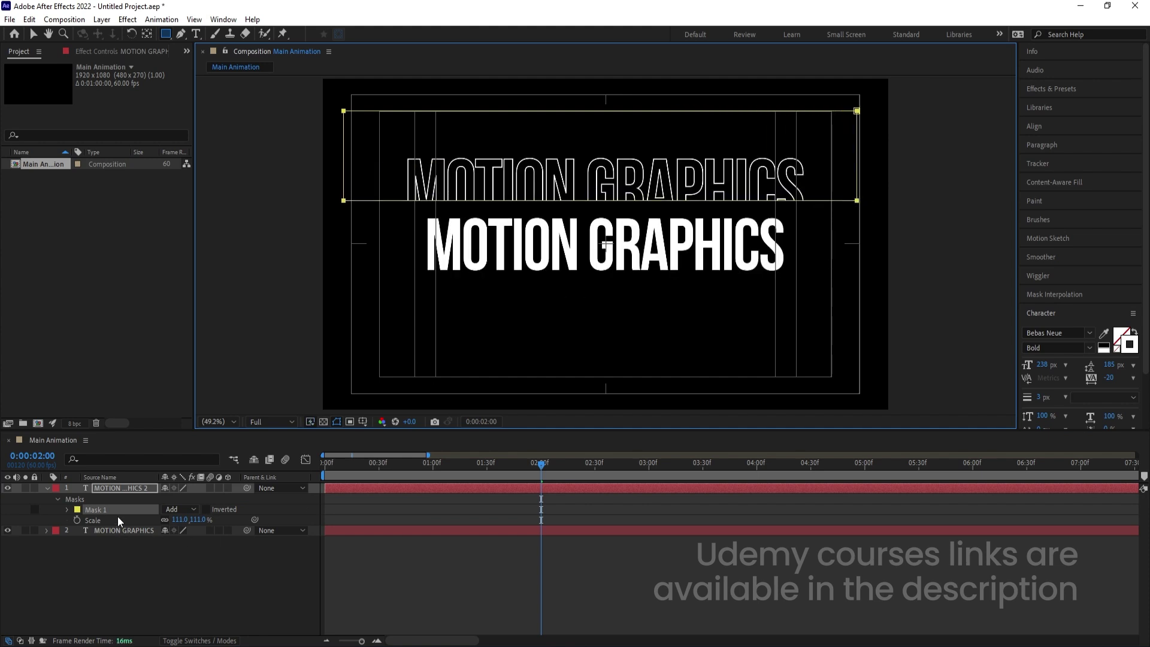
click(67, 509)
drag(175, 531, 186, 530)
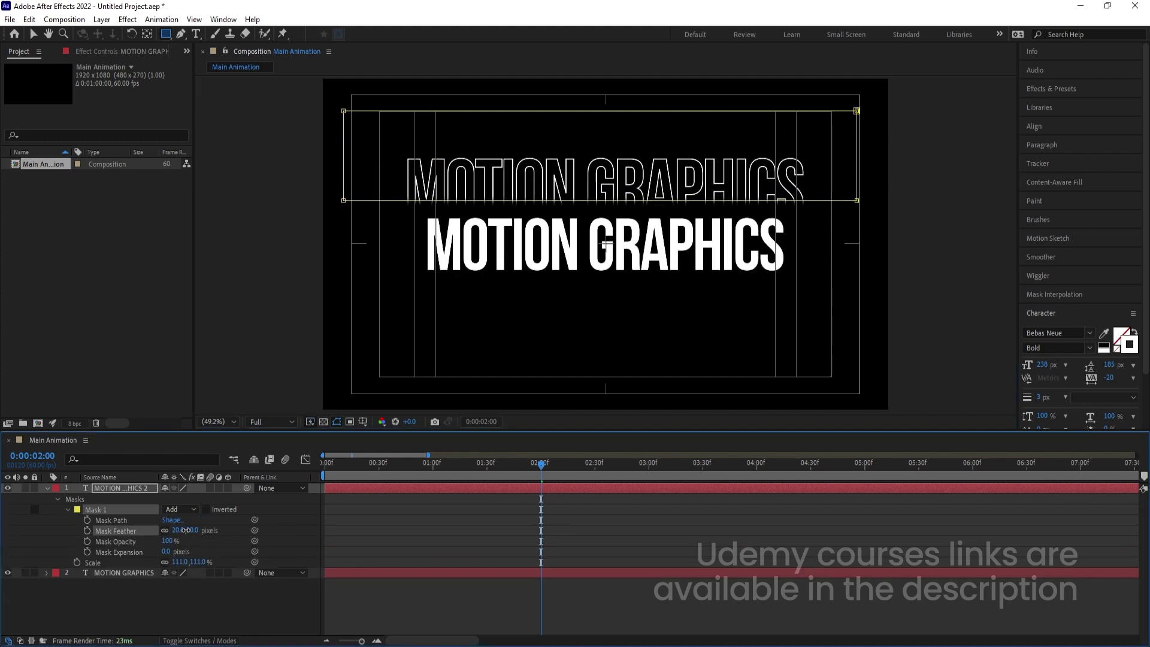
click(116, 487)
click(94, 612)
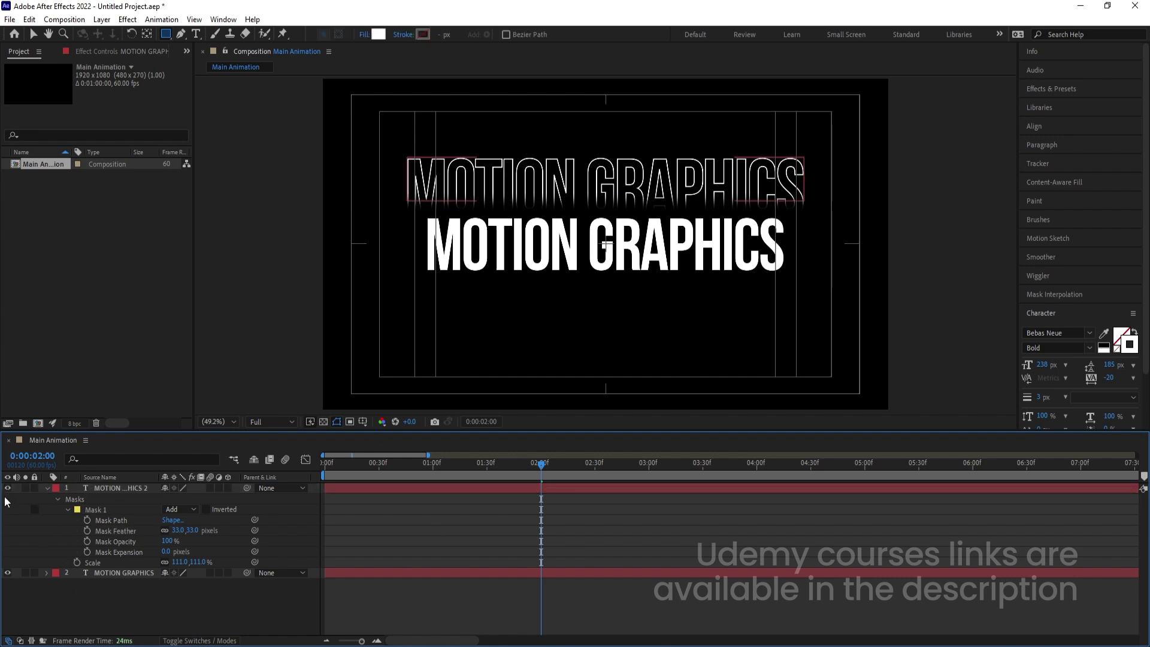
Step: Give the outlined text layer a Yellow label and place it beneath the MOTION GRAPHICS layer in the stack
click(46, 488)
click(120, 489)
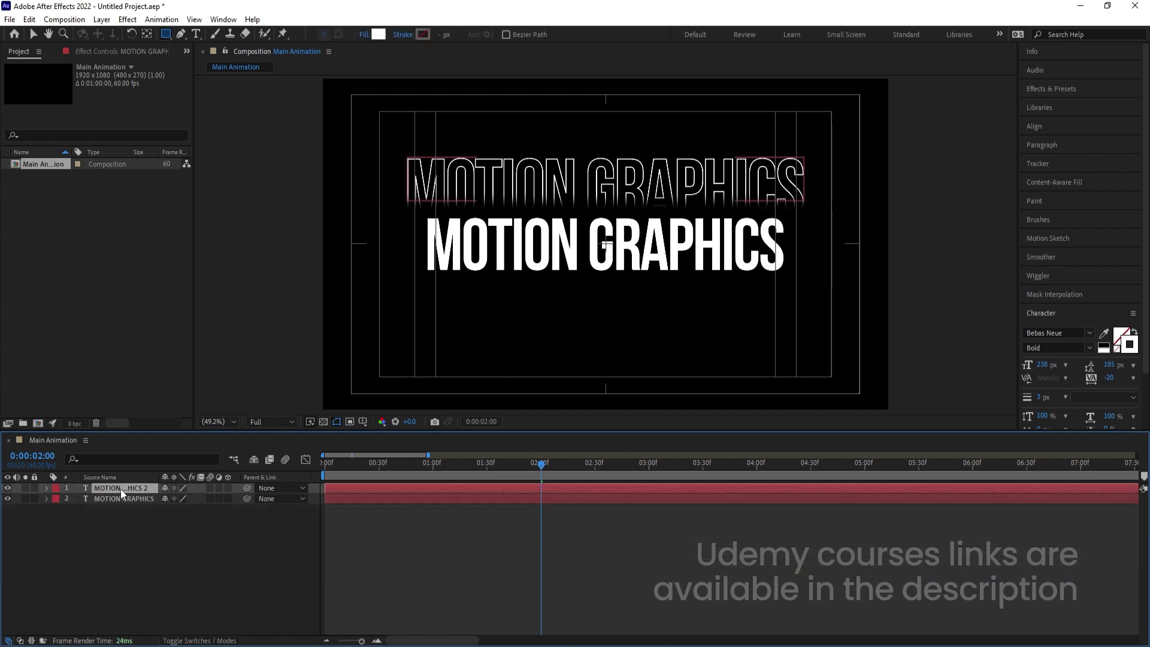
click(55, 488)
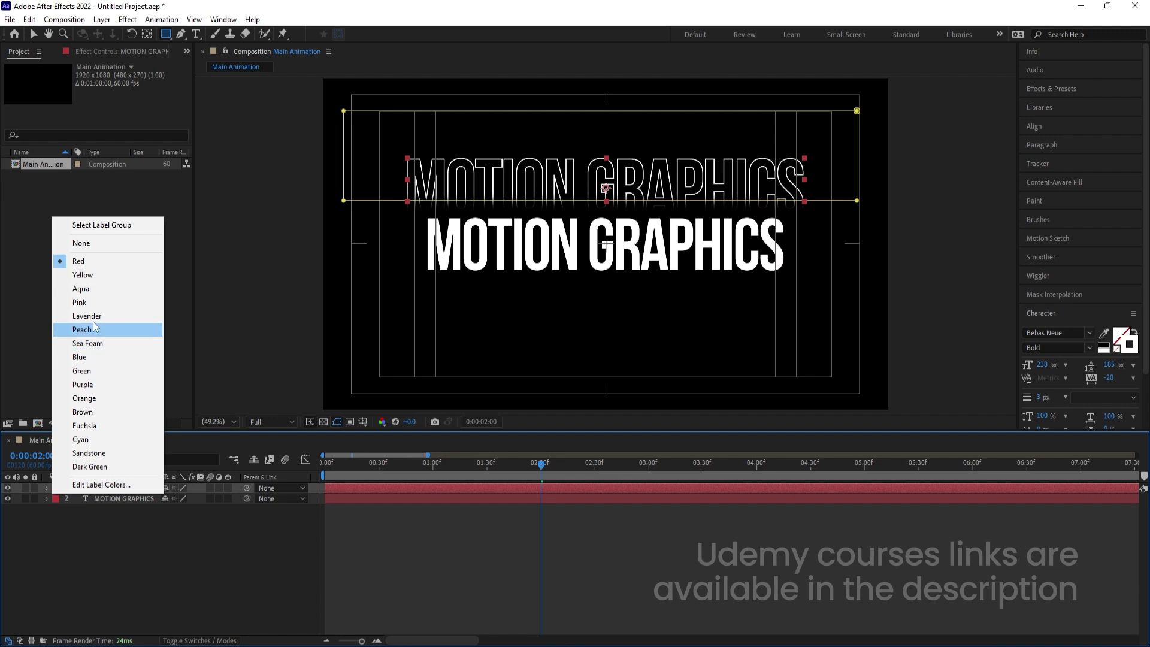
click(78, 282)
drag(120, 495, 120, 515)
Step: Move the outlined text down so its faded lower edge meets the top of the solid title
key(v)
click(493, 184)
drag(492, 184, 493, 195)
click(139, 553)
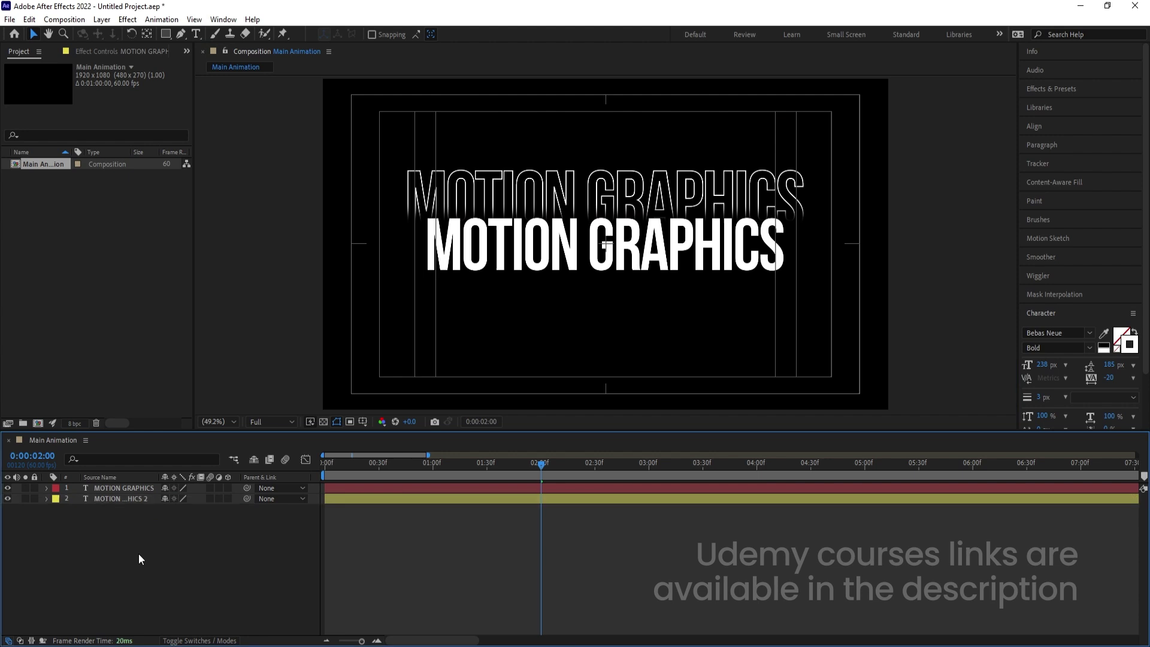
Step: Duplicate the outlined text layer, place the copy below the solid title, and shift its mask to reveal only the letters' lower part
click(114, 498)
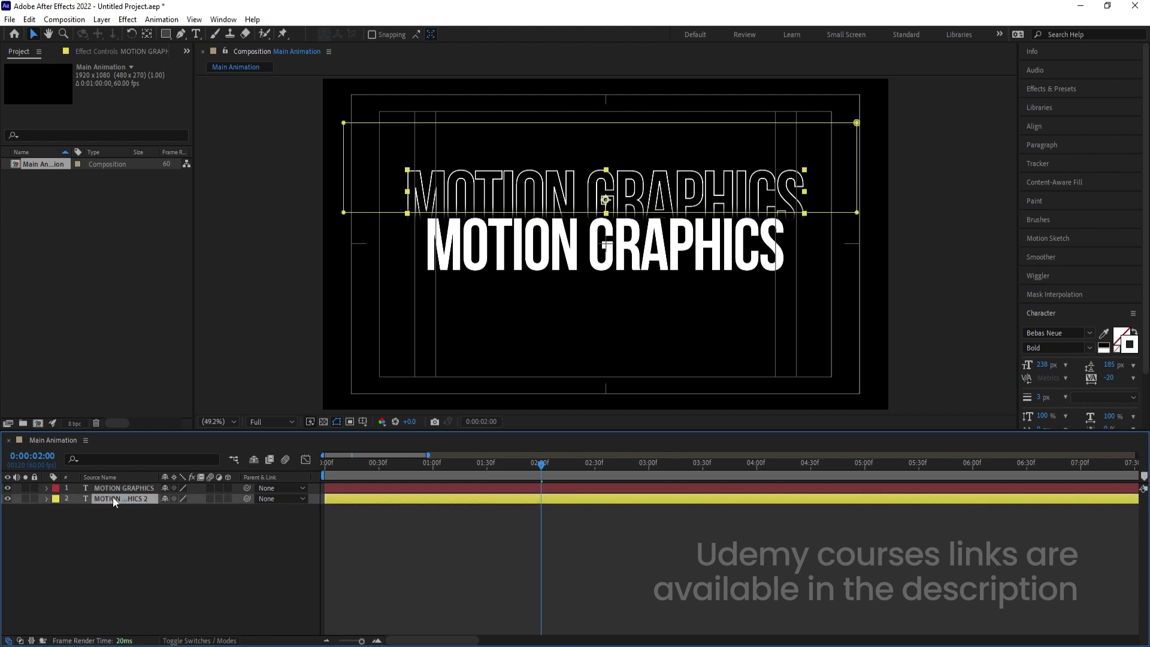
key(ctrl+d)
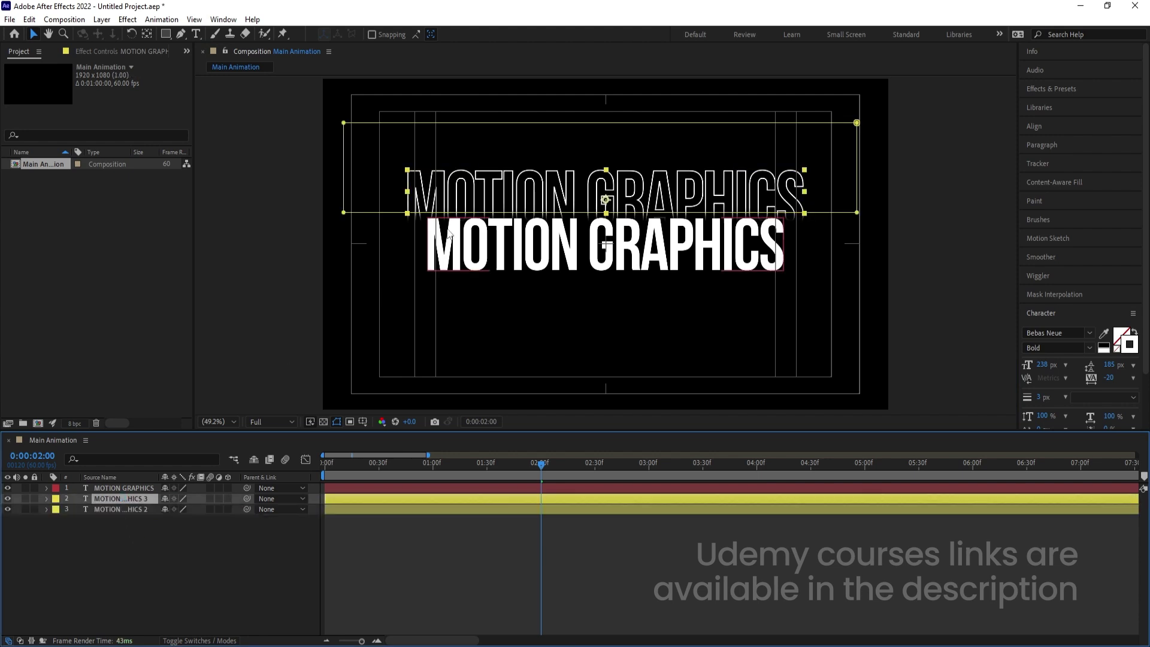
drag(471, 206, 502, 328)
click(344, 297)
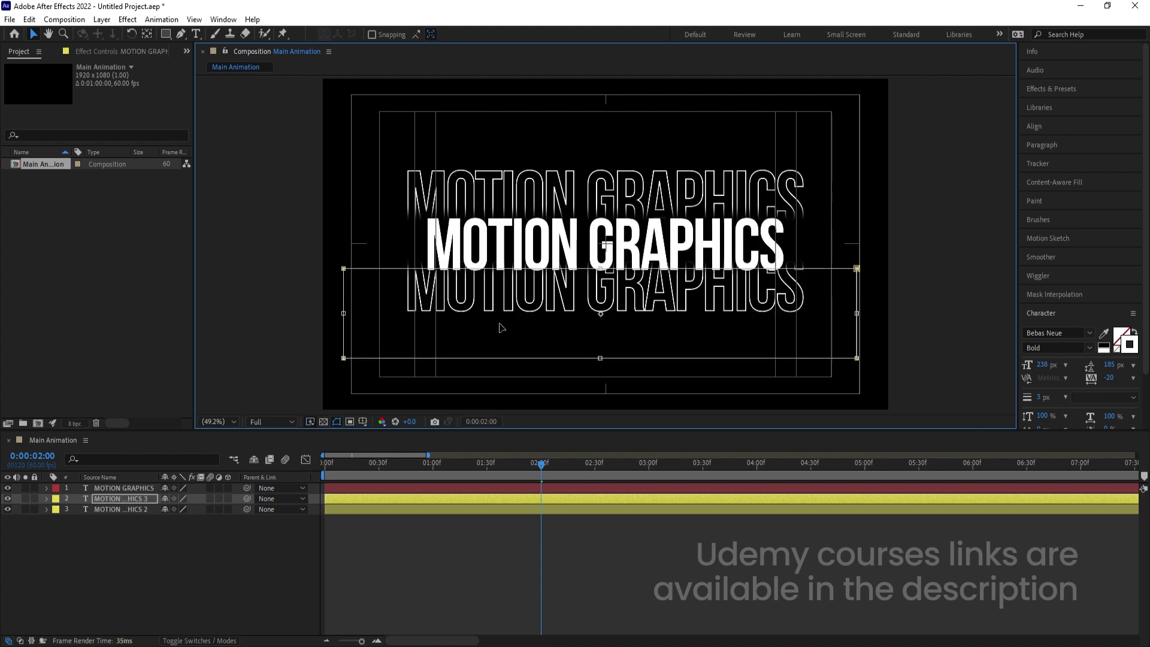
Step: Nudge the lower outlined copy slightly down so its faded upper edge lines up with the solid title's bottom
click(124, 499)
key(Down)
key(Down)
key(Down)
key(Down)
key(Down)
key(Down)
key(Down)
key(Down)
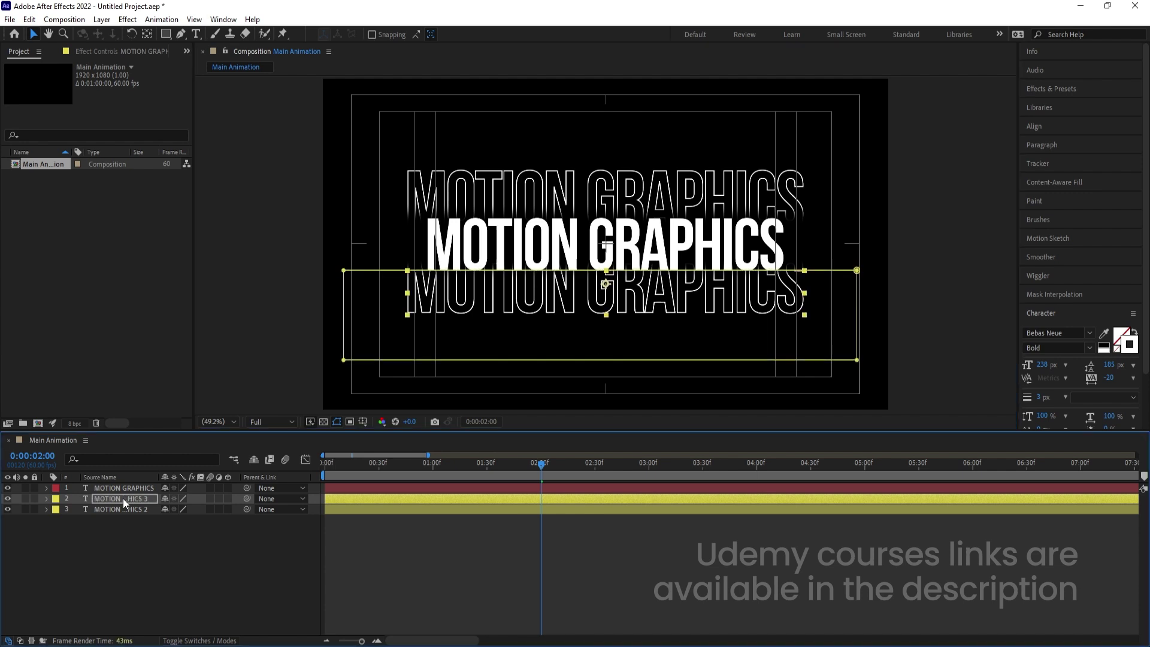
click(126, 571)
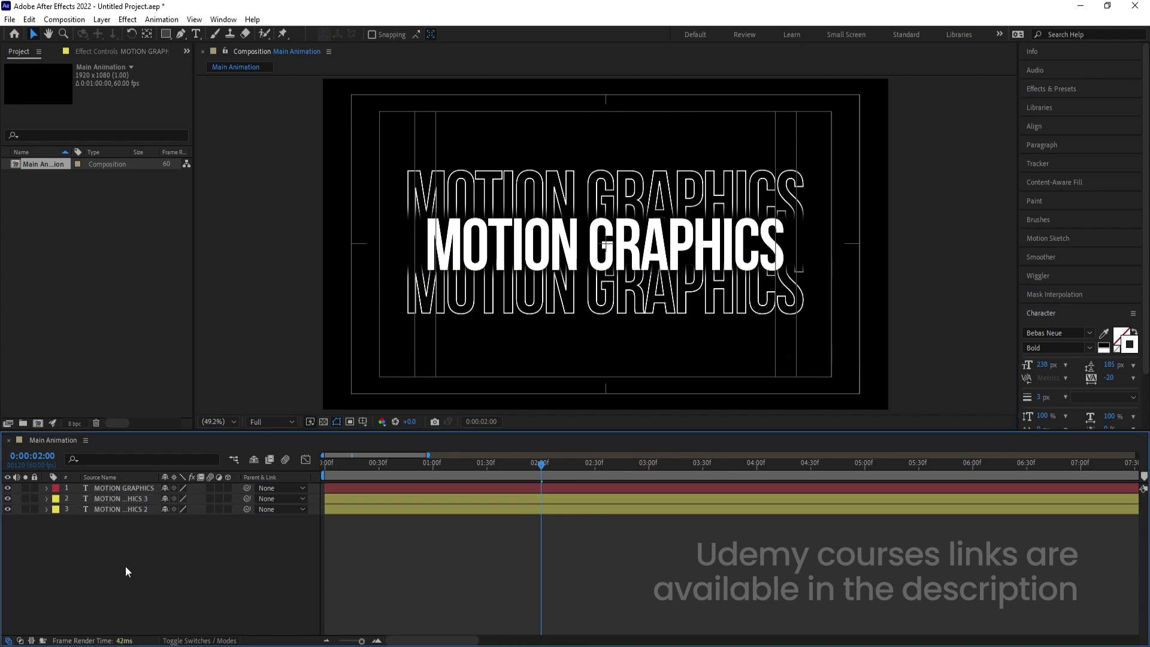
Step: Duplicate both outlined text layers and move the copies together to the end of the layer stack
drag(116, 572, 107, 509)
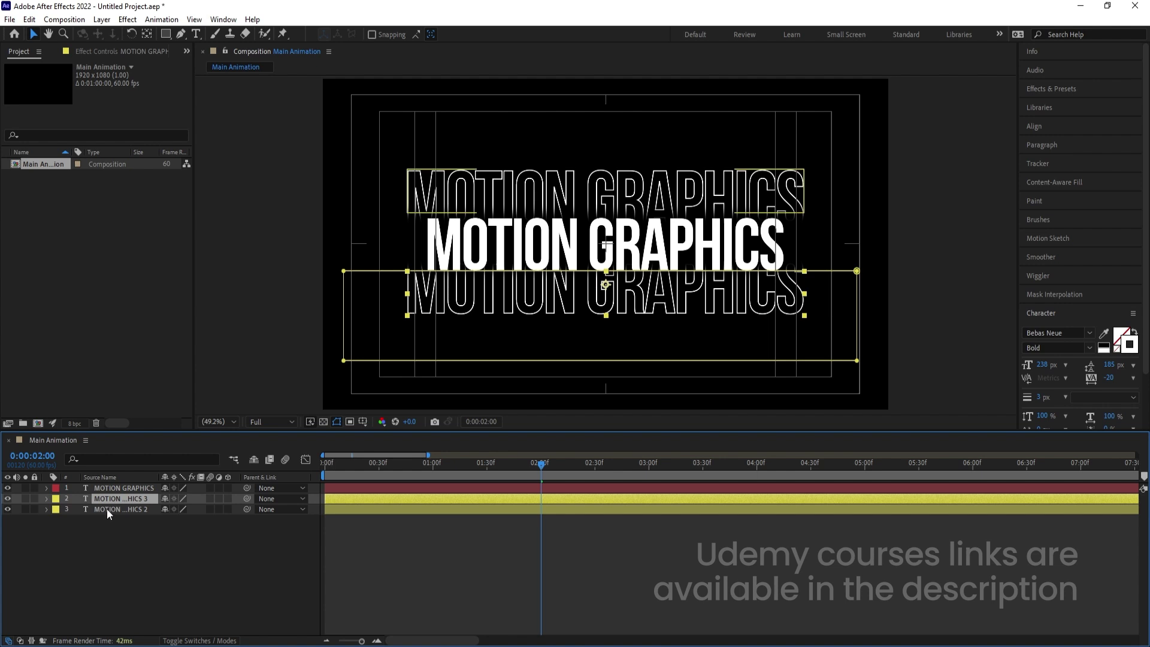
key(ctrl+d)
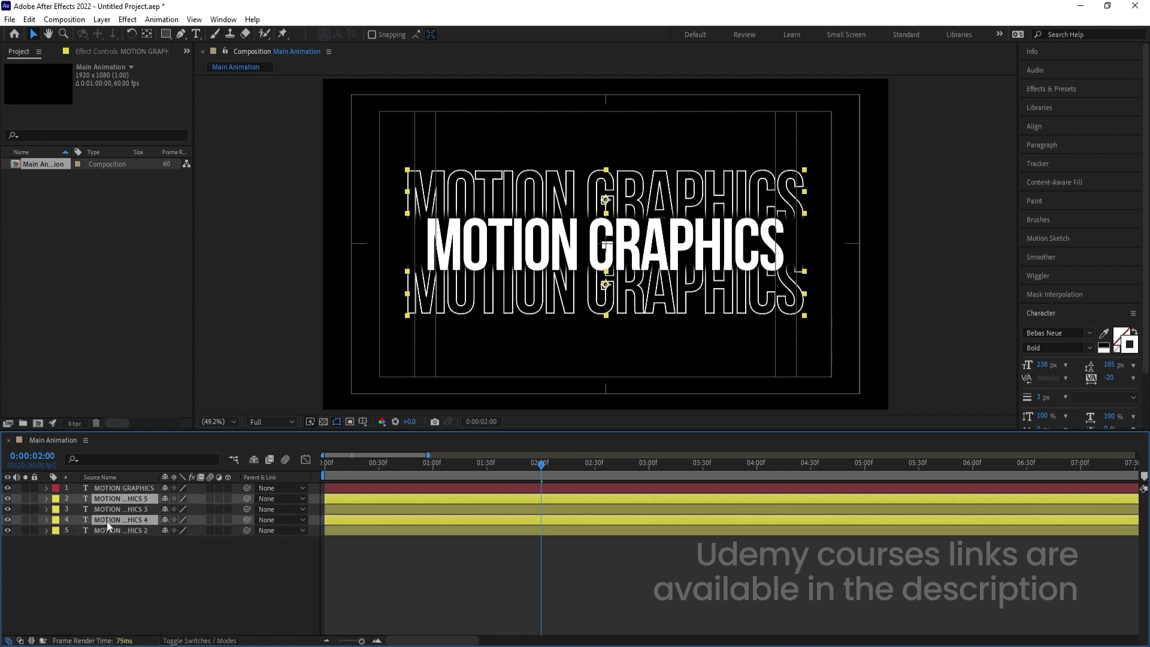
drag(106, 522, 110, 552)
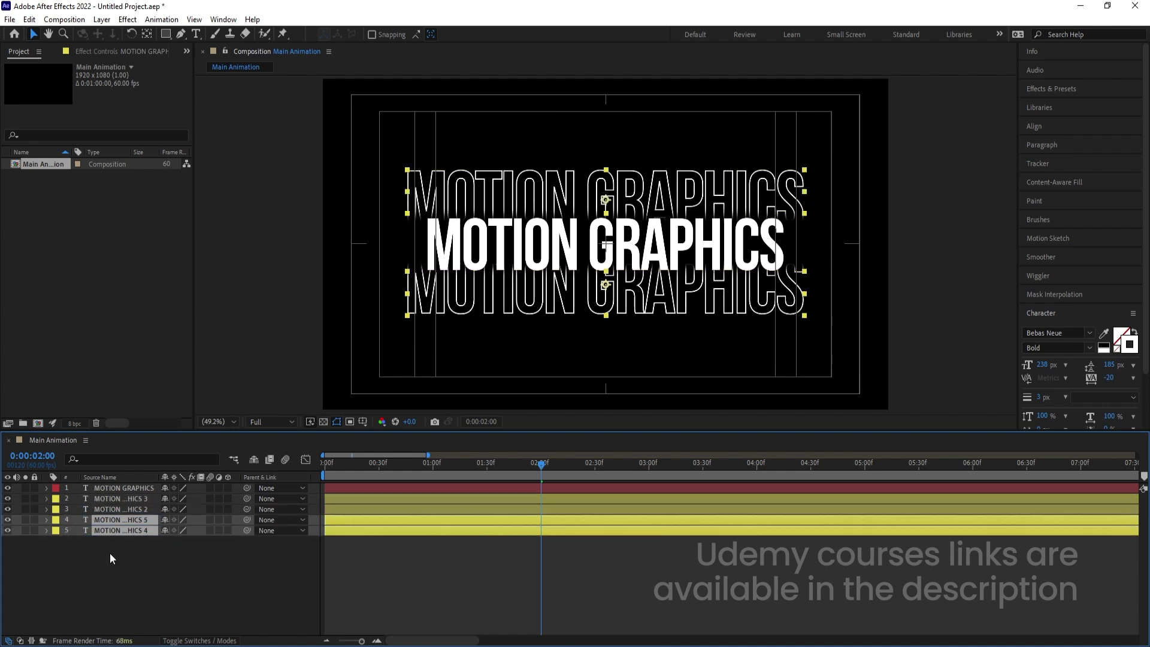
click(110, 553)
Step: Set the Scale of the two new outlined copies to 125%
shift+click(109, 520)
key(s)
drag(178, 530, 189, 531)
click(167, 589)
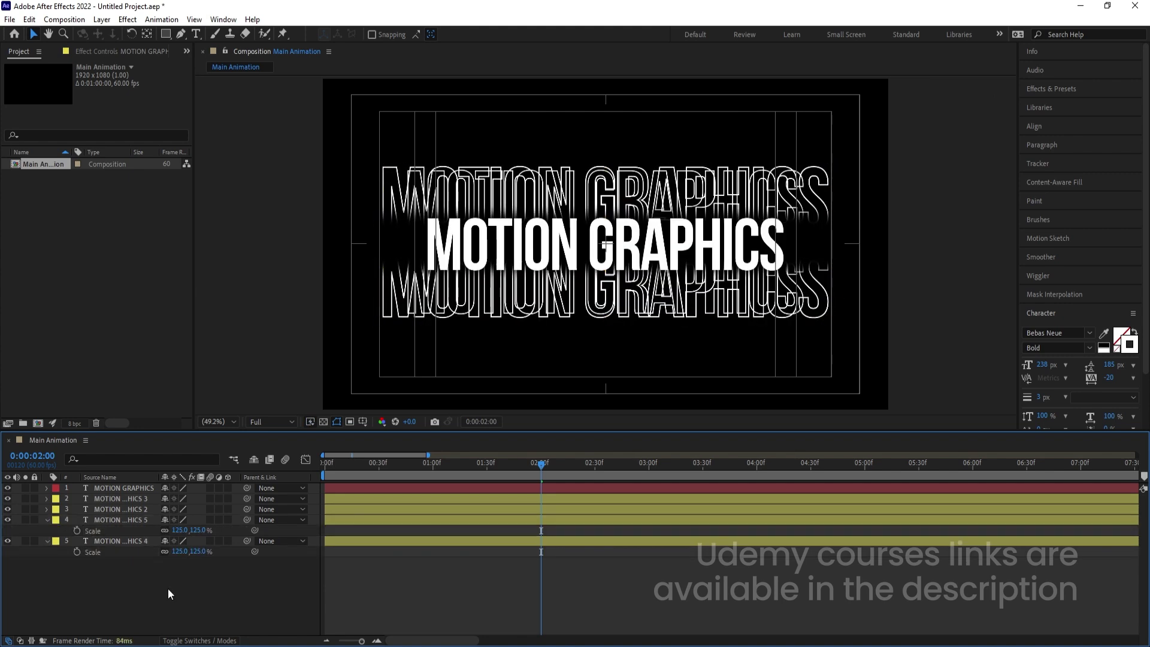
Step: Spread the enlarged outlined copies outward, one below the lower outline row and one above the upper outline row
click(133, 519)
click(475, 299)
drag(475, 299, 478, 350)
click(120, 538)
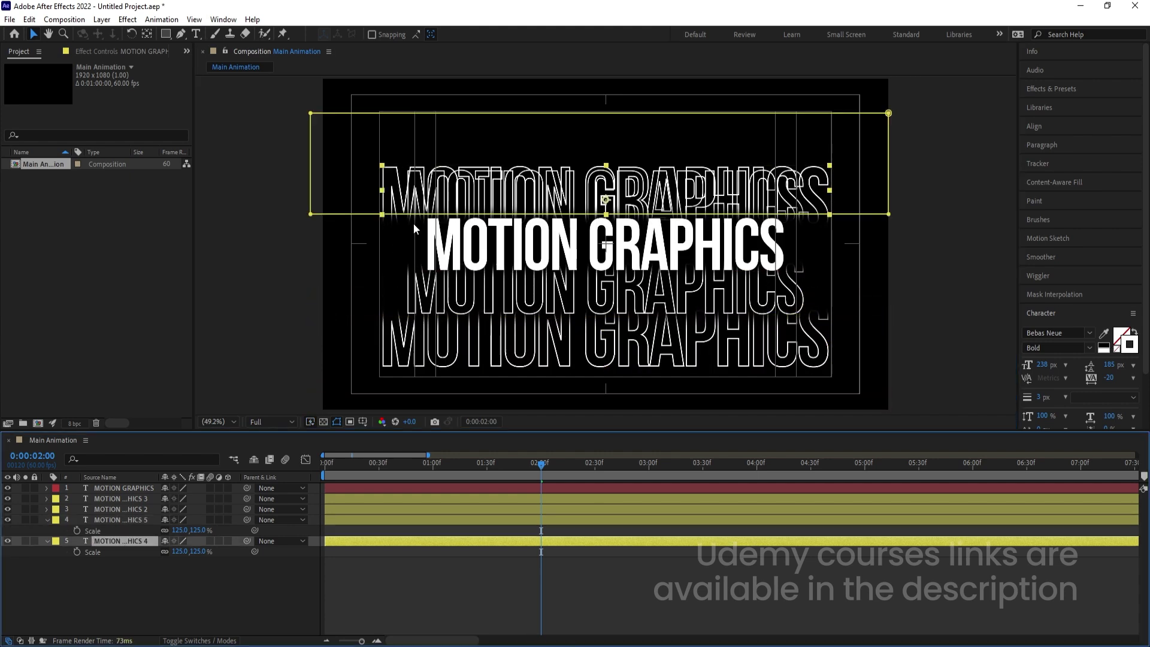
drag(441, 186, 447, 140)
click(223, 580)
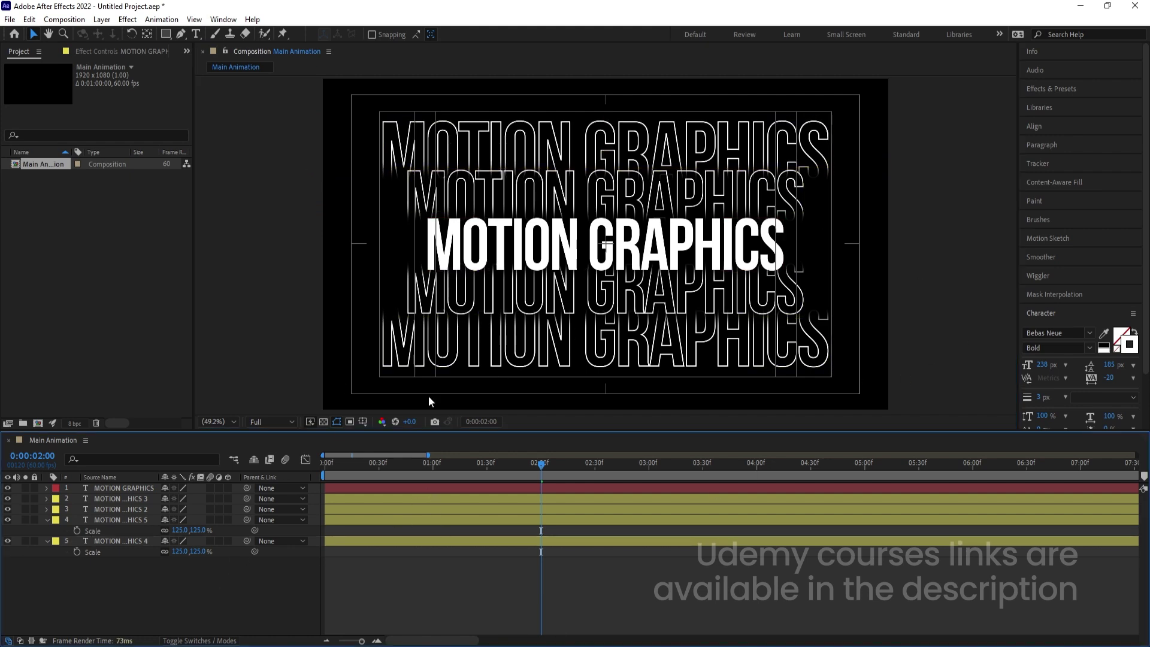
Step: Preview the text reveal with all four outlined copies from the start of the composition
drag(353, 464, 325, 463)
key(space)
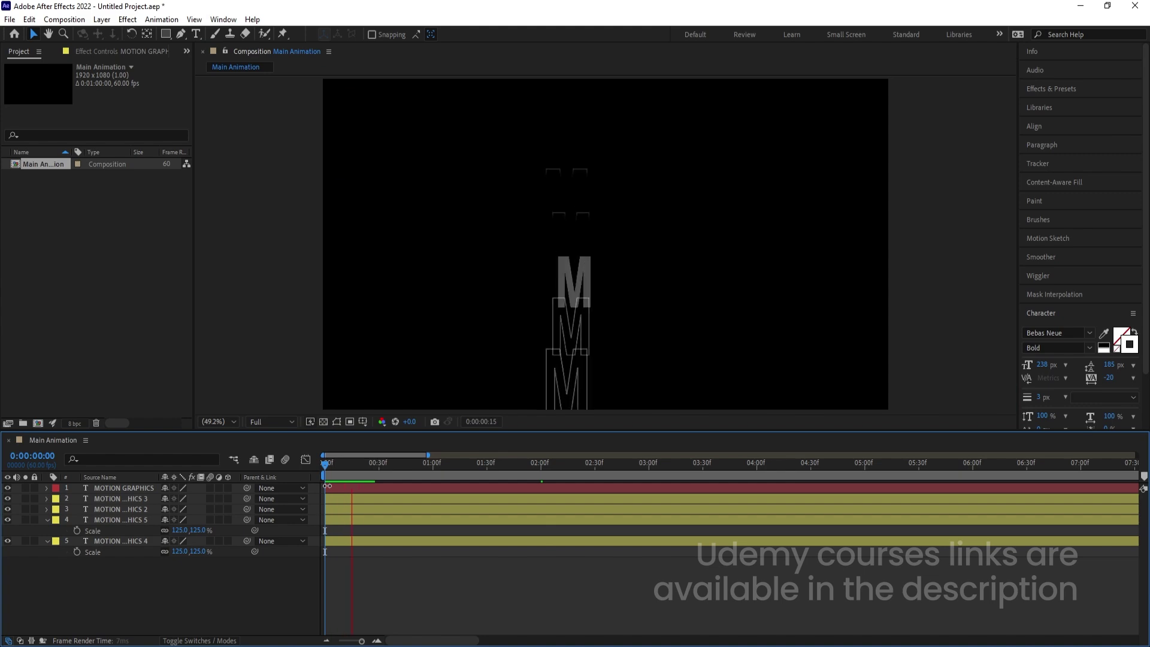
key(space)
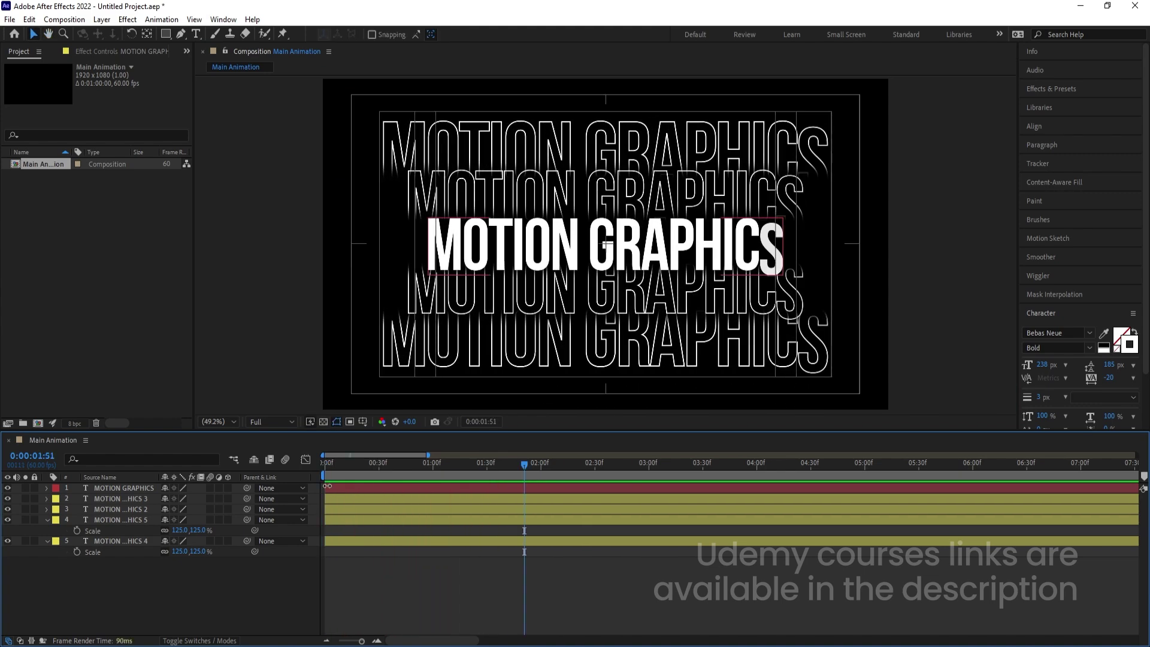
scroll(347, 485, up, 2)
mouse_move(347, 467)
mouse_down()
mouse_move(324, 464)
mouse_move(361, 476)
mouse_up()
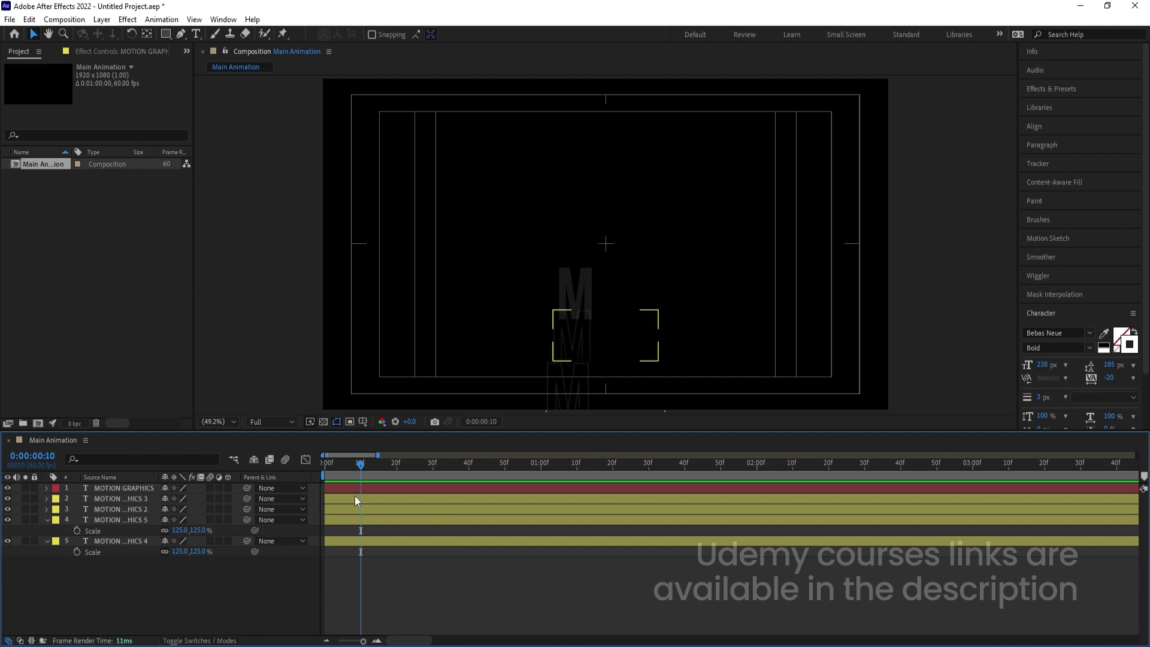
click(354, 497)
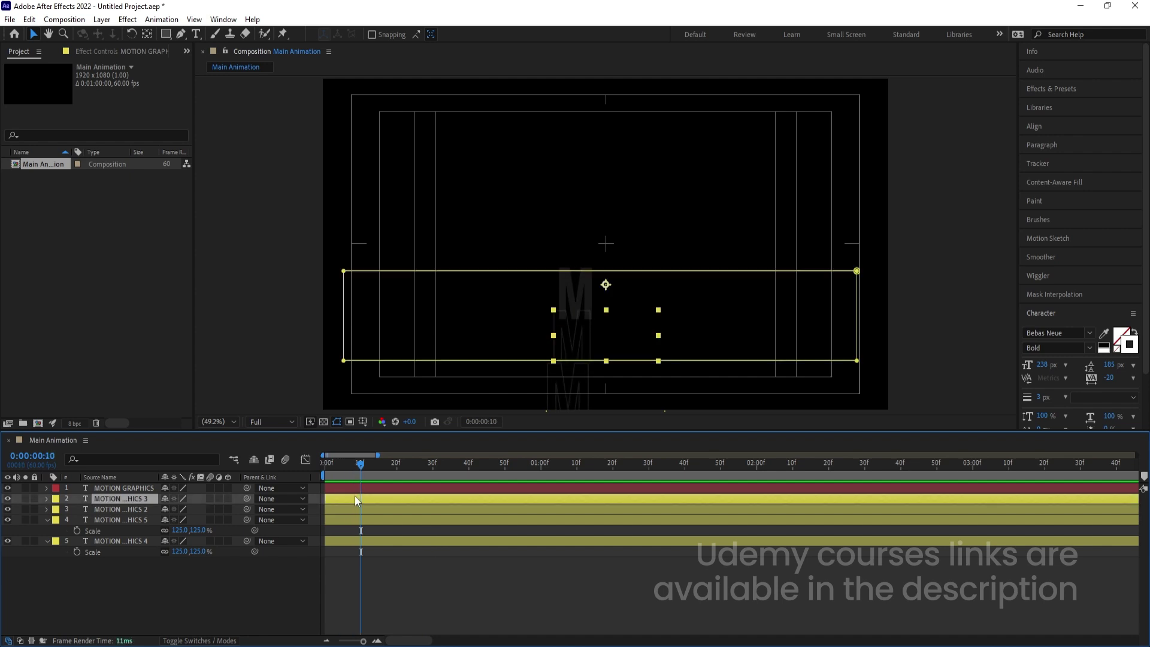
click(351, 521)
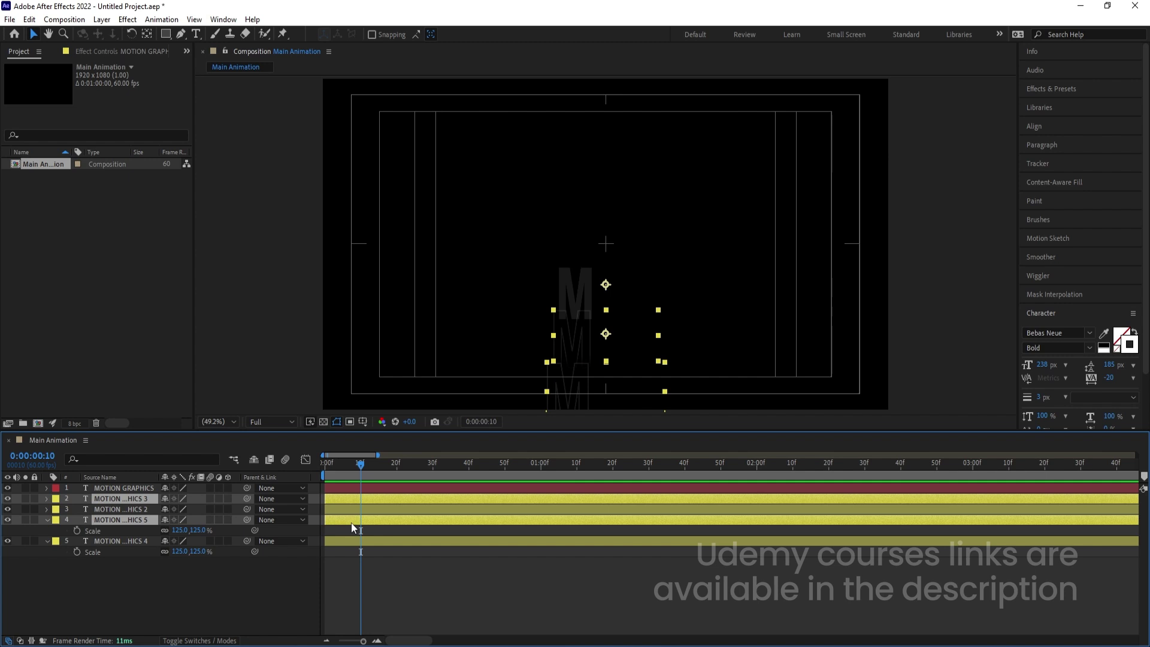
click(365, 544)
click(359, 490)
Step: Make the outlined layer MOTION GRAPHICS 3 start at frame 5
click(354, 498)
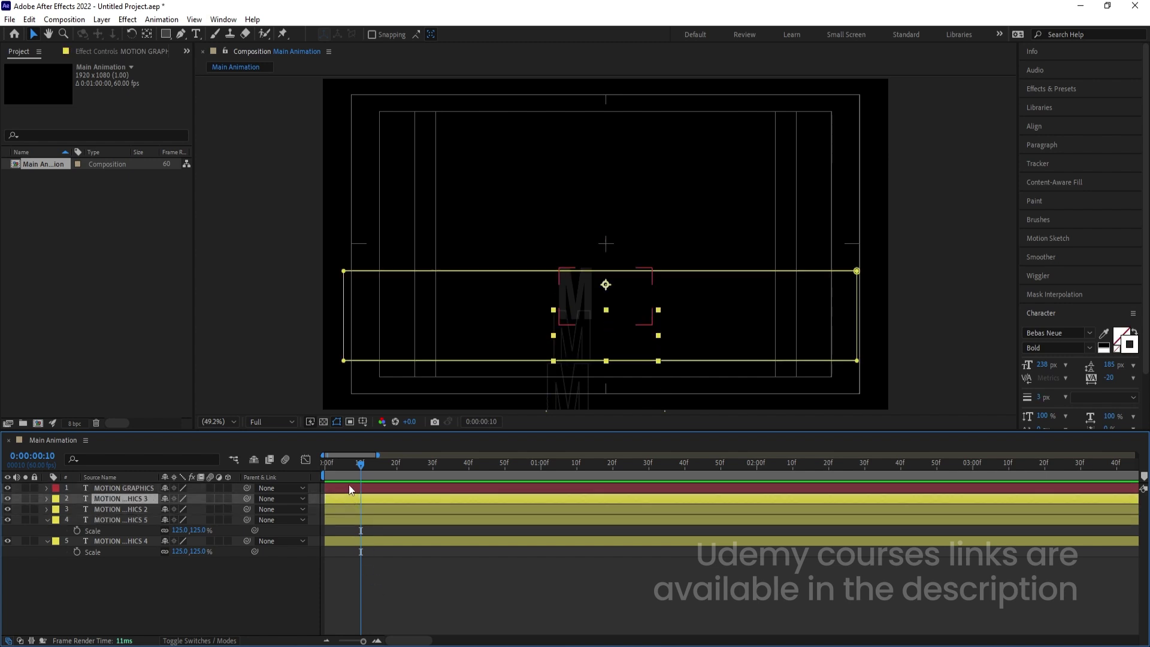
key(Page_Up)
key(Page_Up)
key(Page_Up)
key(Page_Up)
key(Page_Up)
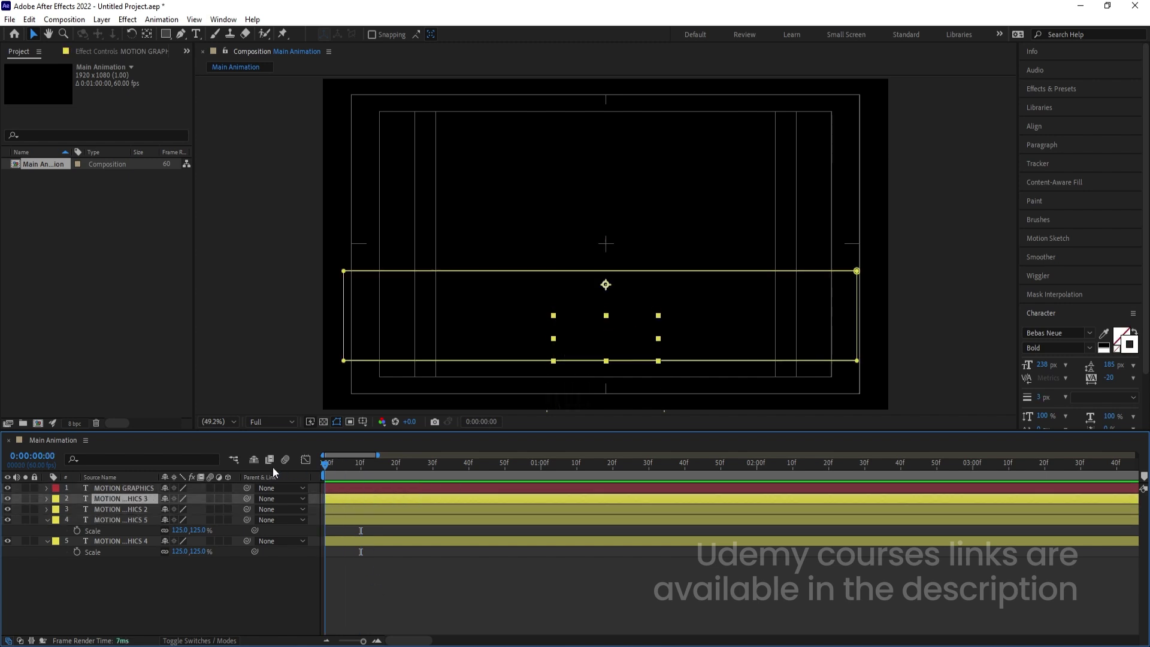
key(=)
click(361, 466)
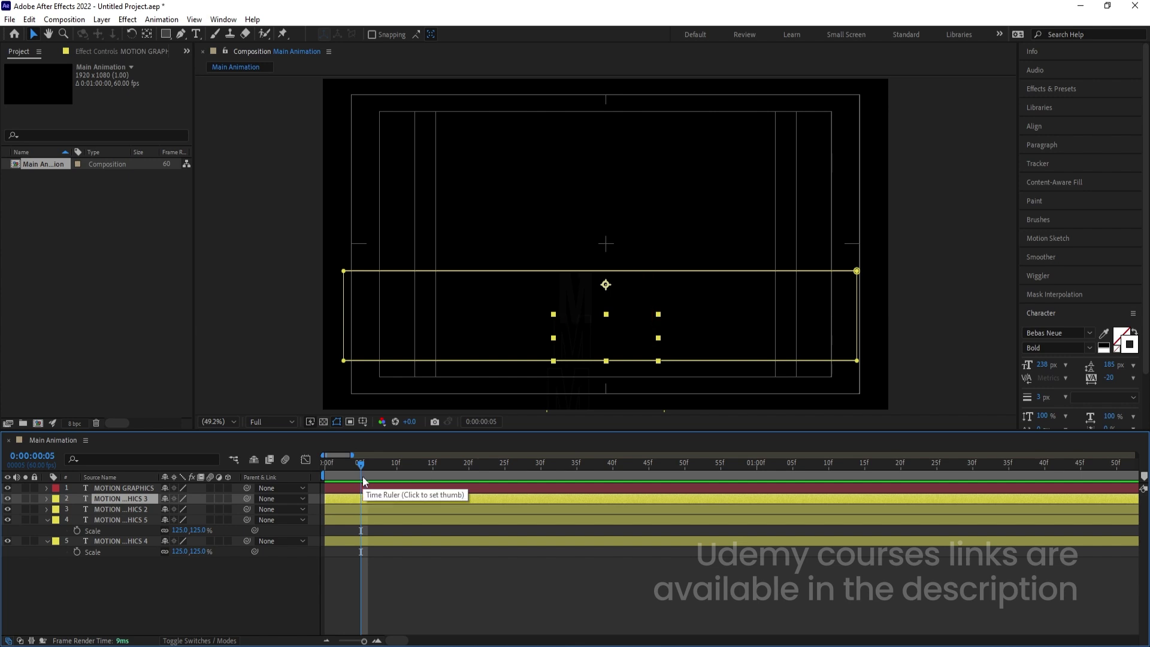
key(alt+bracketleft)
Step: Stagger the remaining outlined layers so MOTION GRAPHICS 2, 5 and 4 start at frames 10, 15 and 20 respectively
click(395, 468)
click(390, 507)
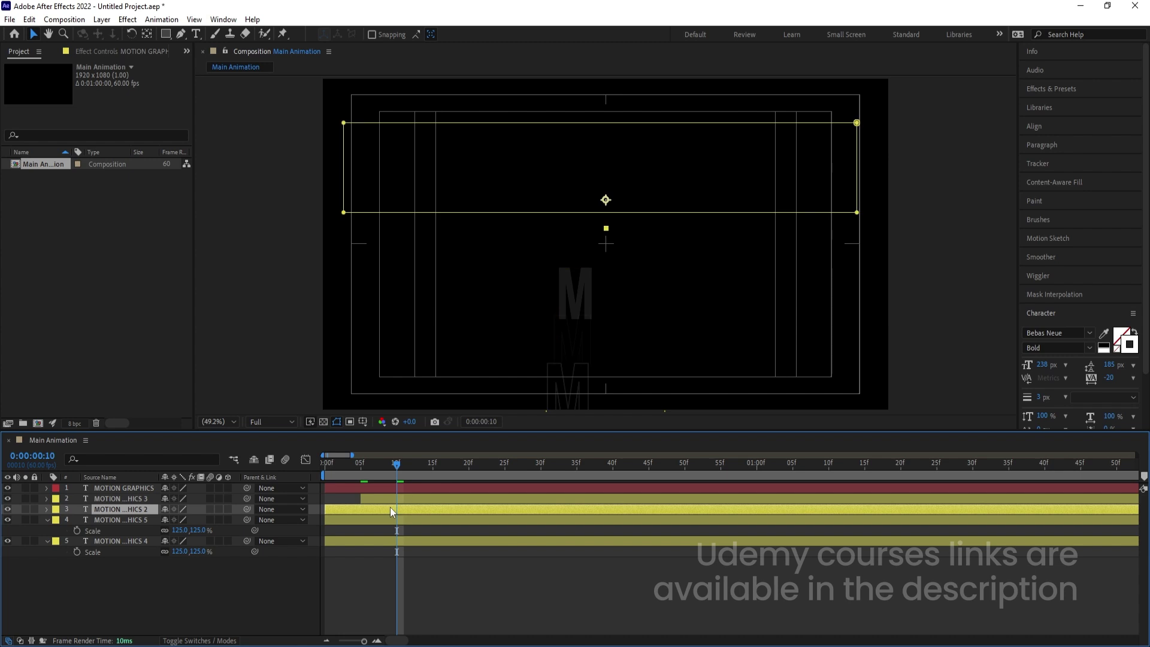
key(alt+bracketleft)
click(433, 466)
click(433, 521)
key(alt+bracketleft)
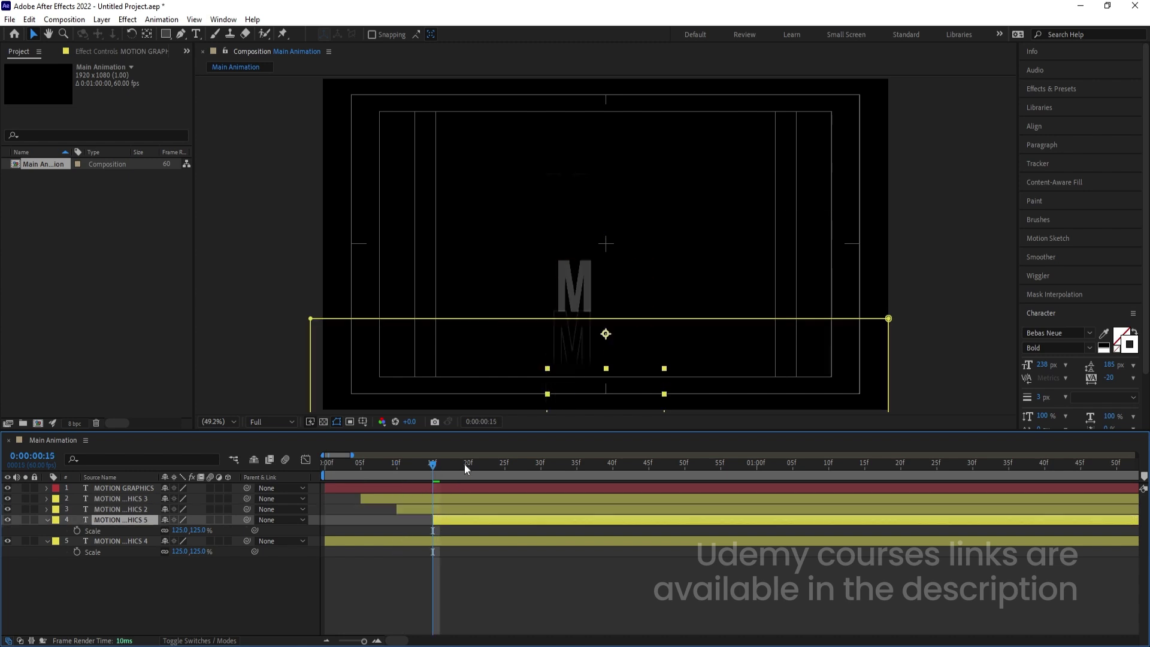
click(467, 464)
click(468, 540)
key(alt+bracketleft)
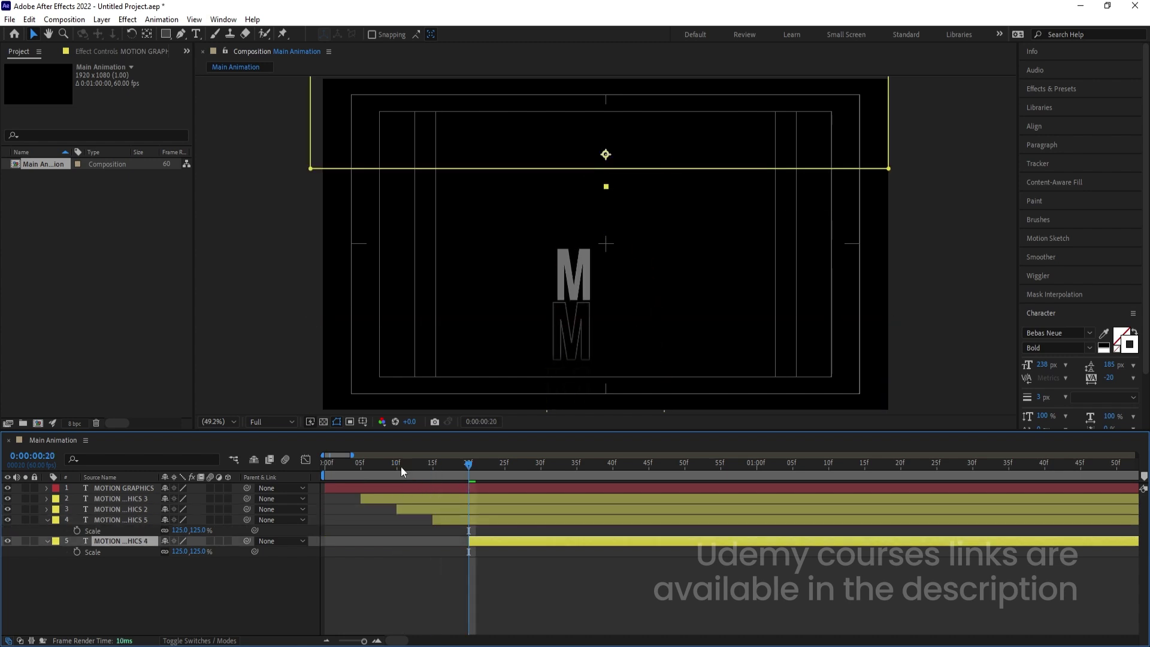
Step: Preview the staggered text reveal from the beginning
click(326, 465)
key(space)
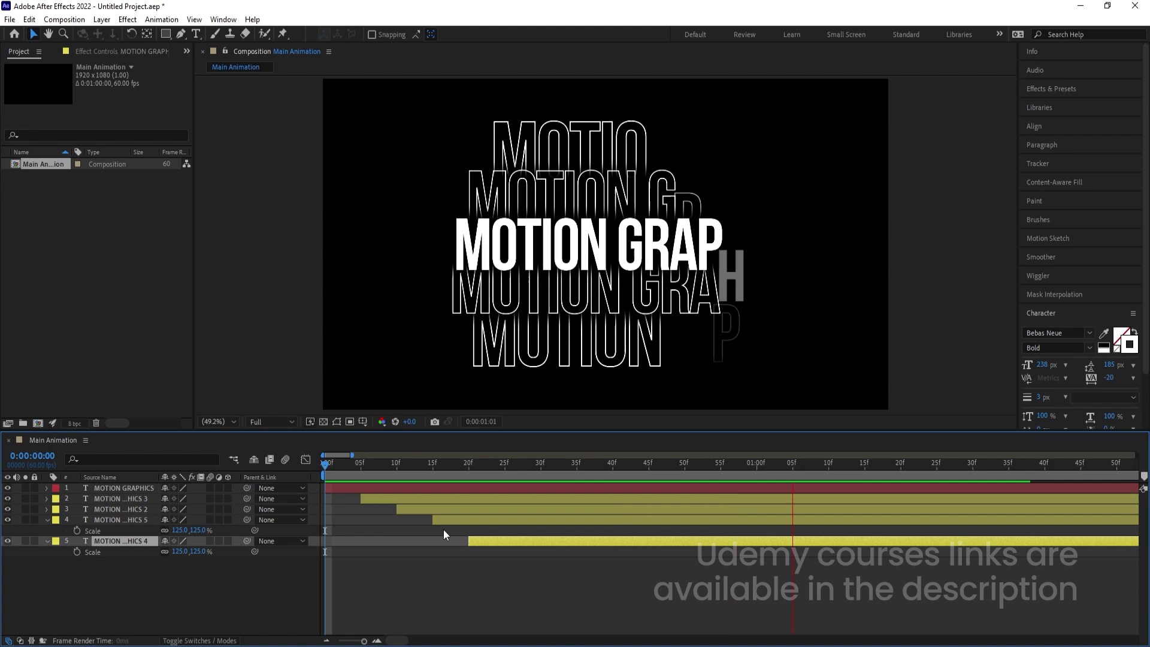
key(space)
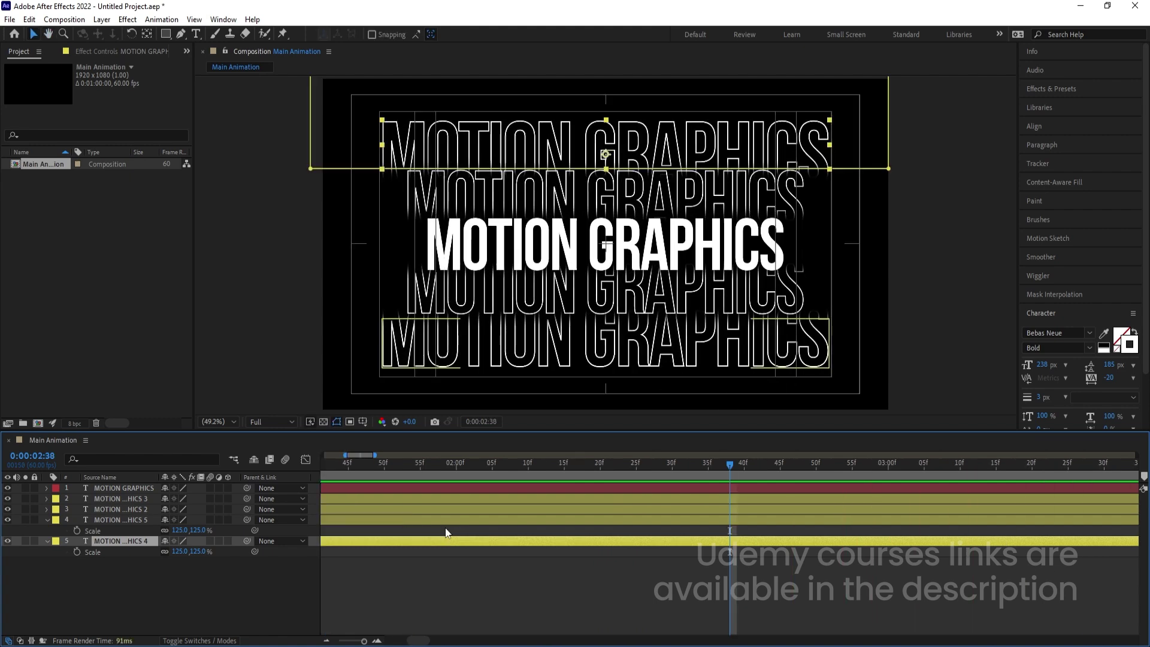
Step: Deselect the layers and collapse the expanded Scale properties of the outlined copies
key(minus)
key(minus)
key(minus)
click(221, 593)
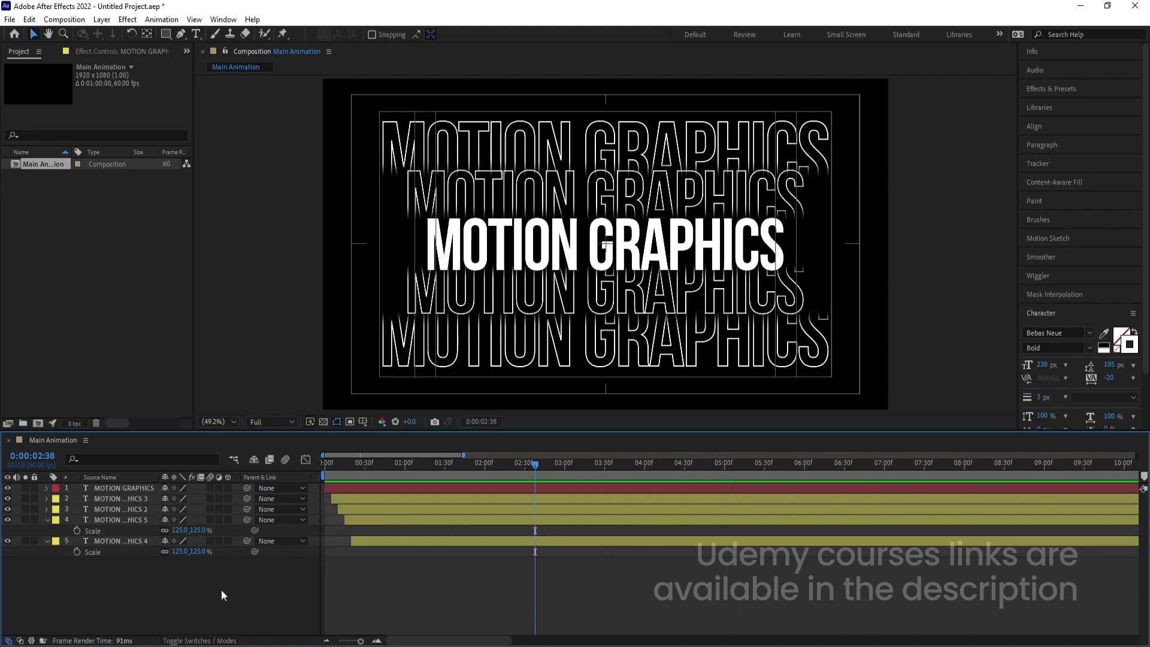
key(u)
key(u)
Step: Add a new adjustment layer above all the text layers
right_click(204, 581)
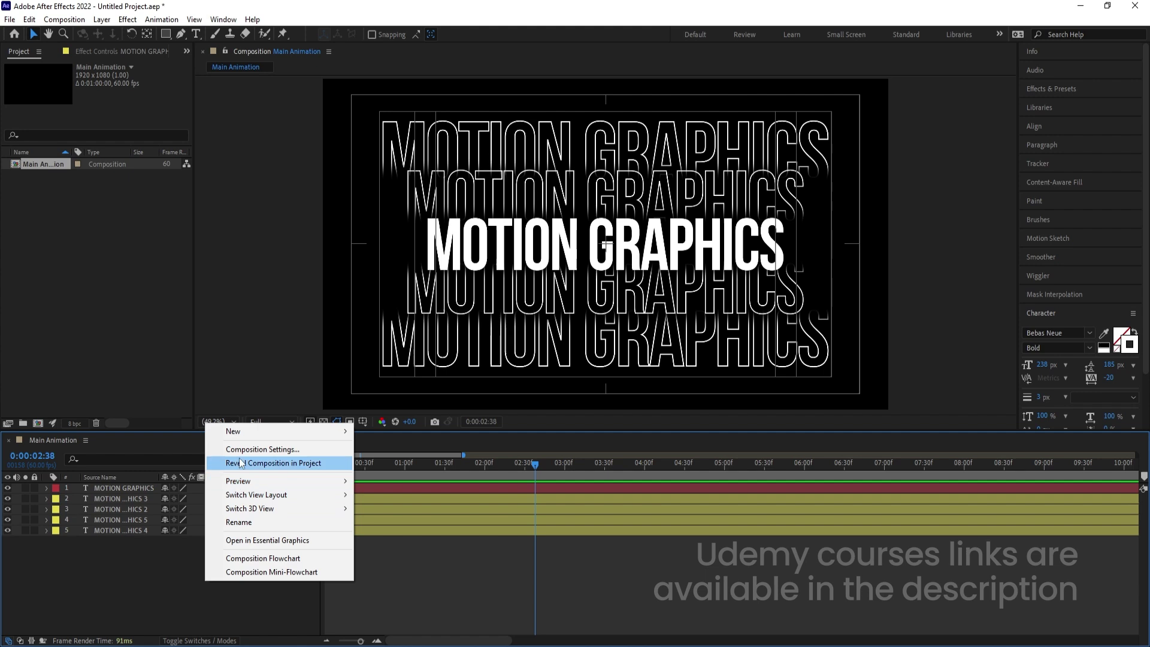
mouse_move(239, 433)
click(455, 532)
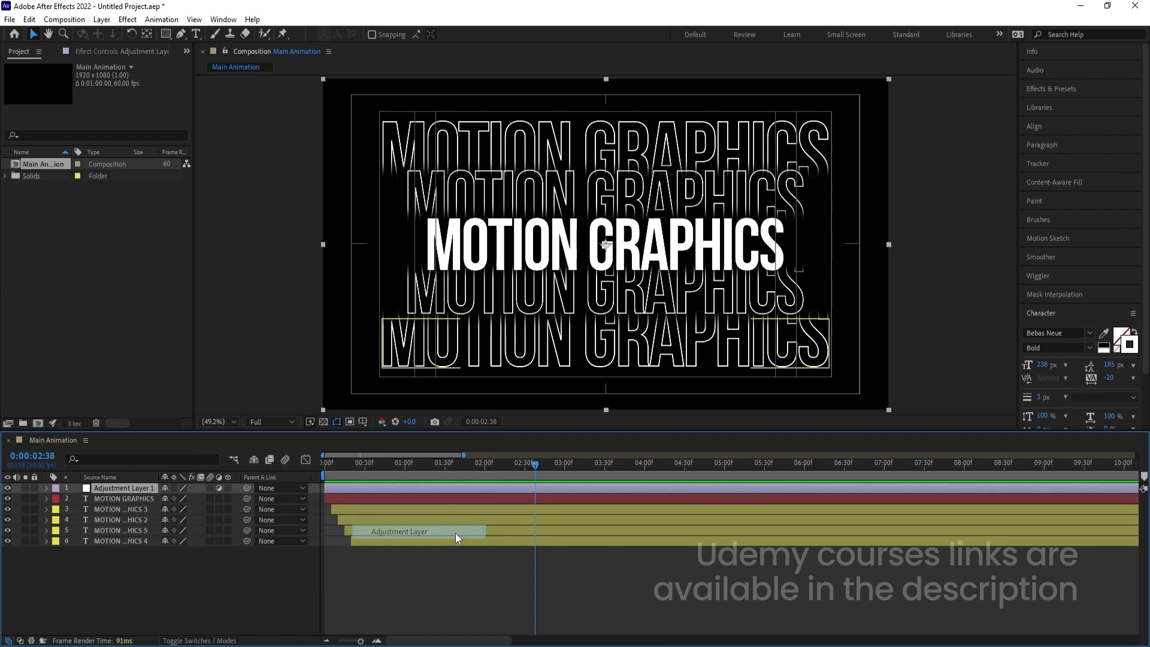
Step: Play the animation from the start and park the current time at 0:00:02:00
key(Home)
key(space)
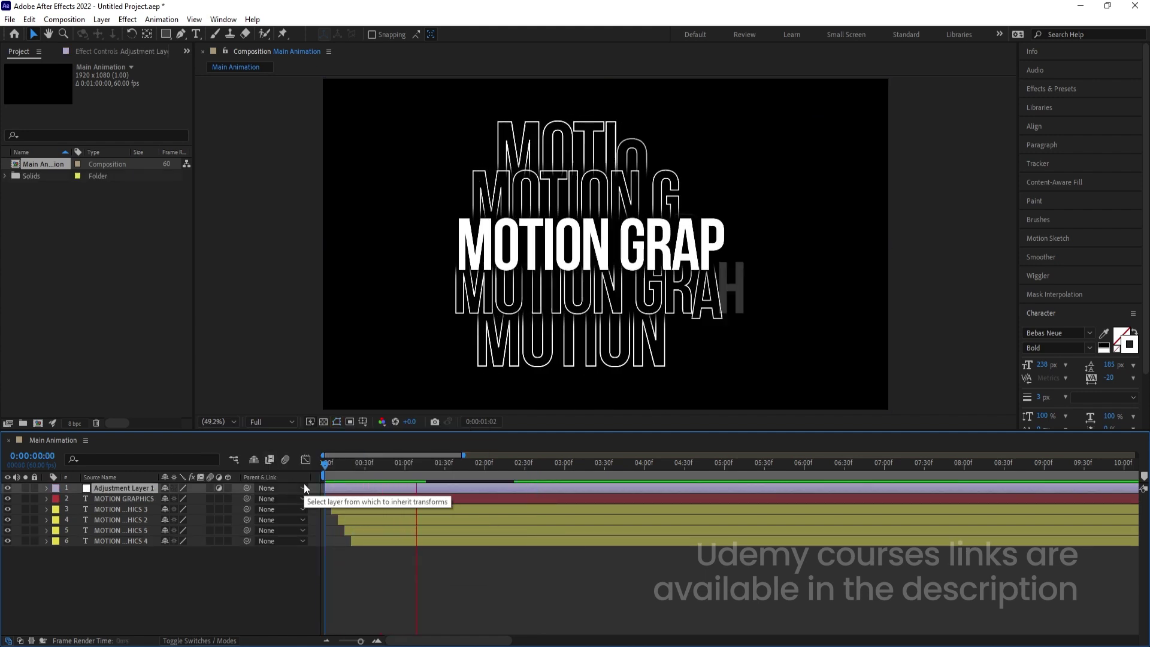
click(485, 467)
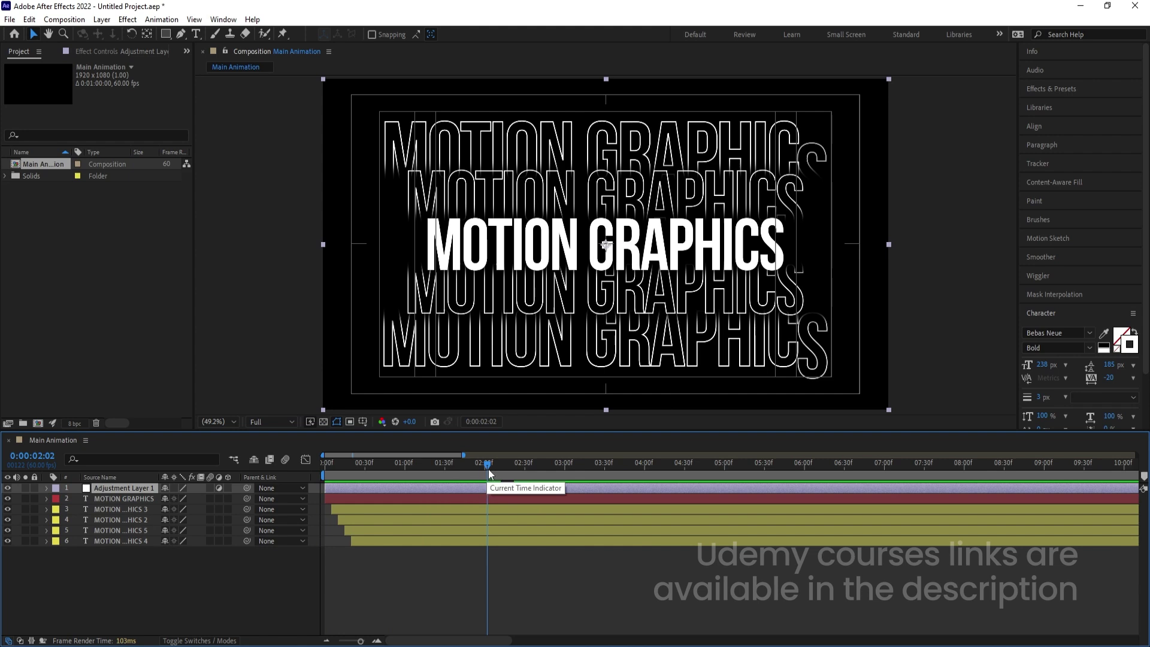
click(487, 468)
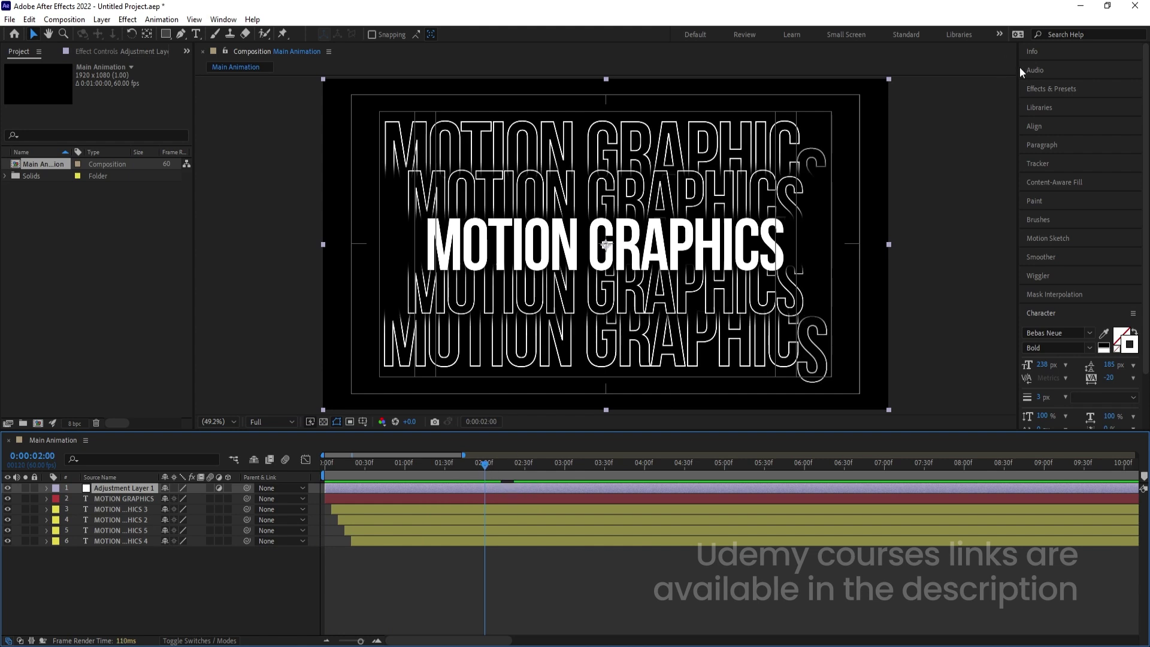
Step: Apply the Transform effect to the adjustment layer, keyframe its Scale and Skew at 2 seconds, and reveal those keyframes in the timeline
click(1038, 87)
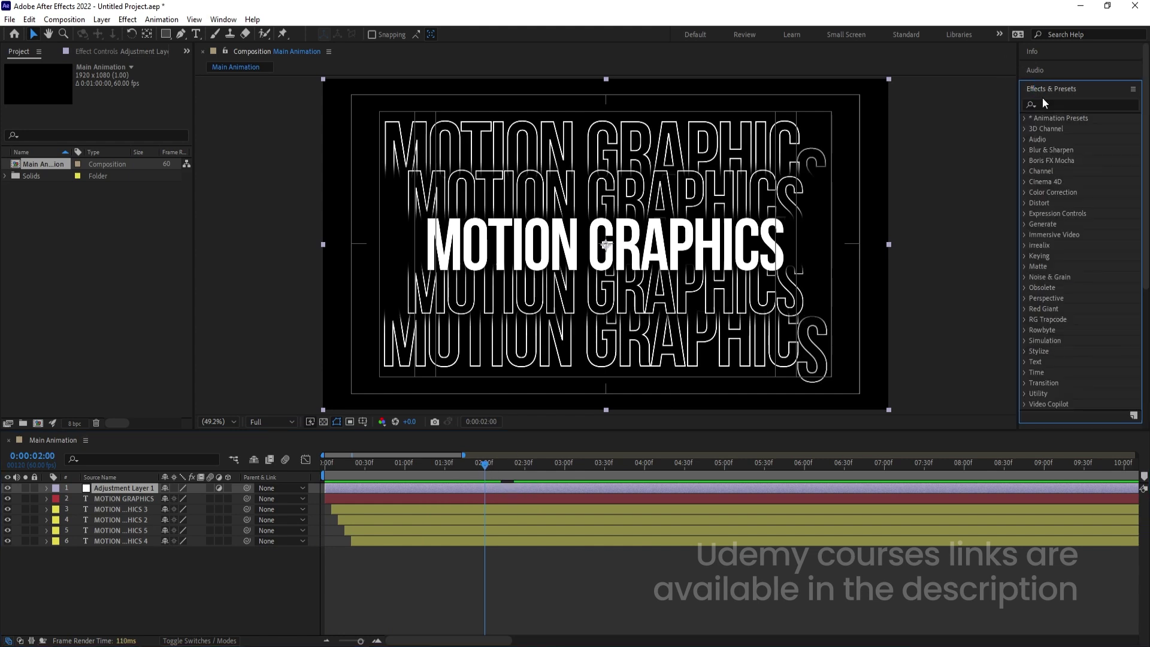
click(1043, 101)
text(tran)
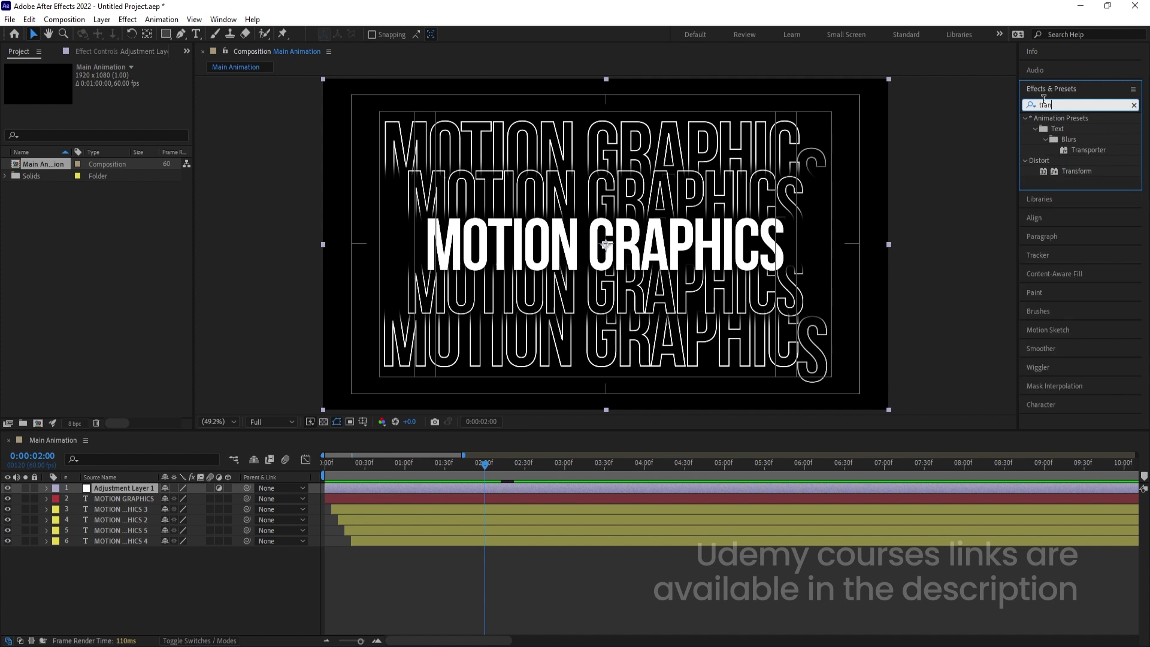
key(Num_Lock)
text(-)
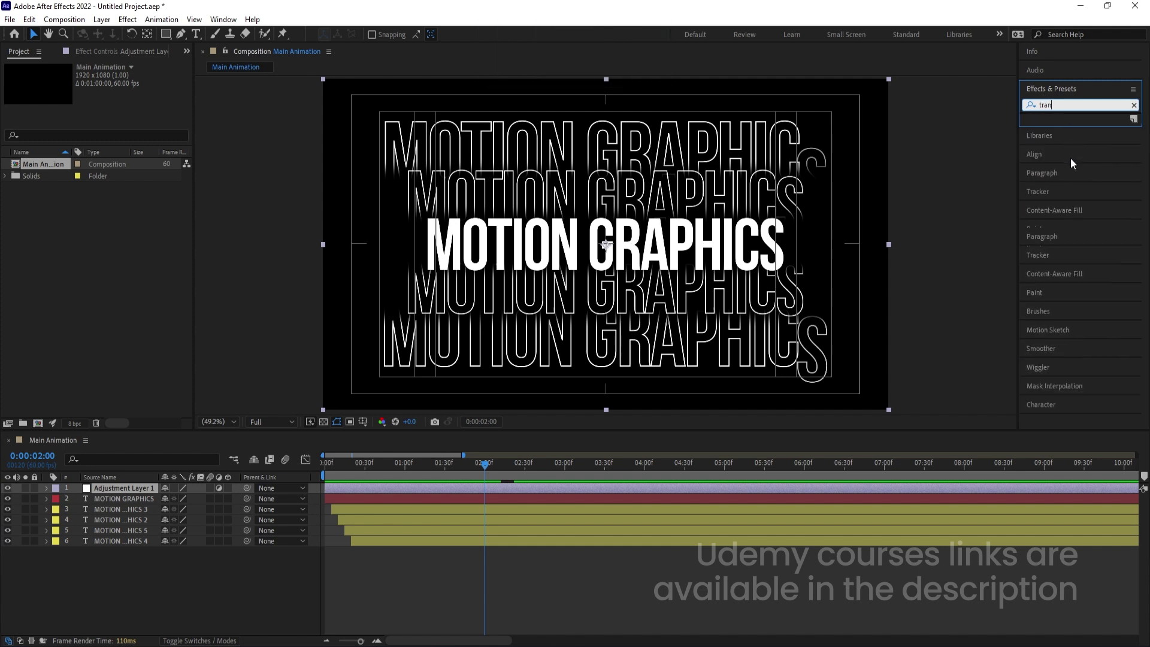
key(BackSpace)
double_click(1075, 171)
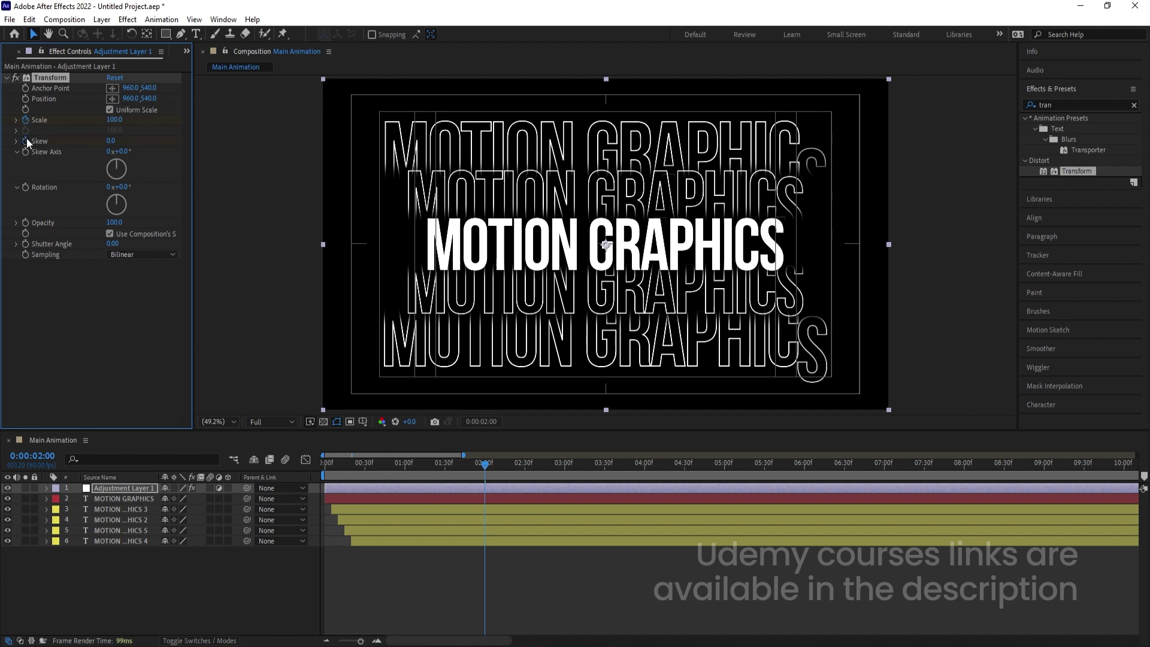
key(u)
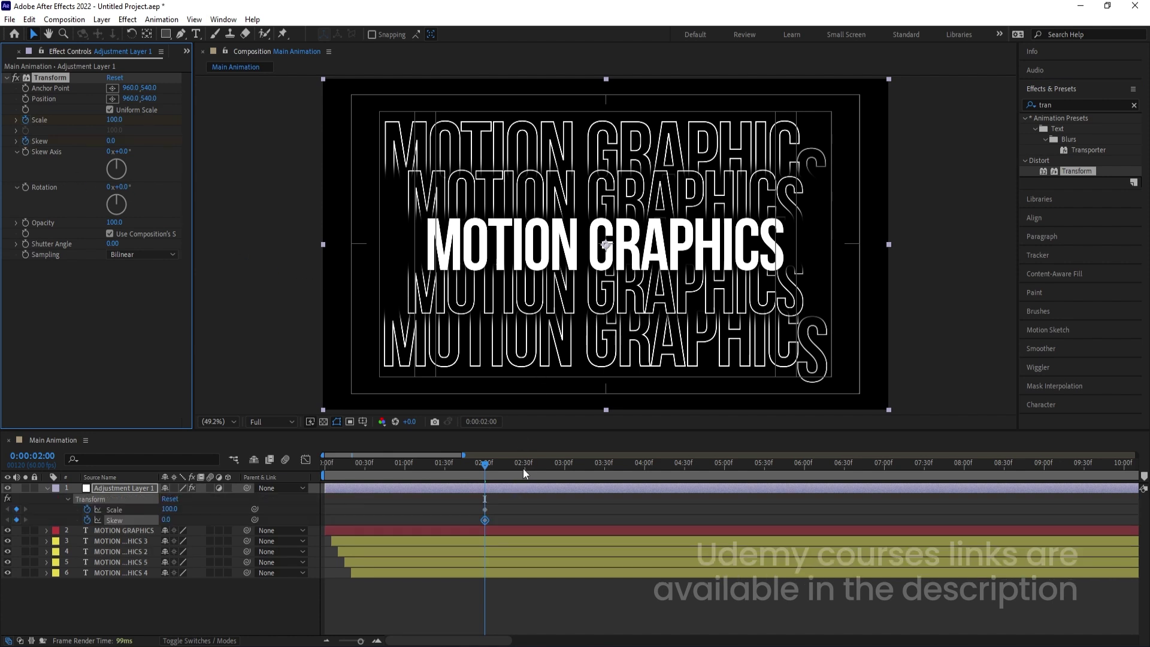
Step: At 3 seconds, set the adjustment layer's Transform Scale to 90 and Skew to -6
drag(523, 469, 565, 472)
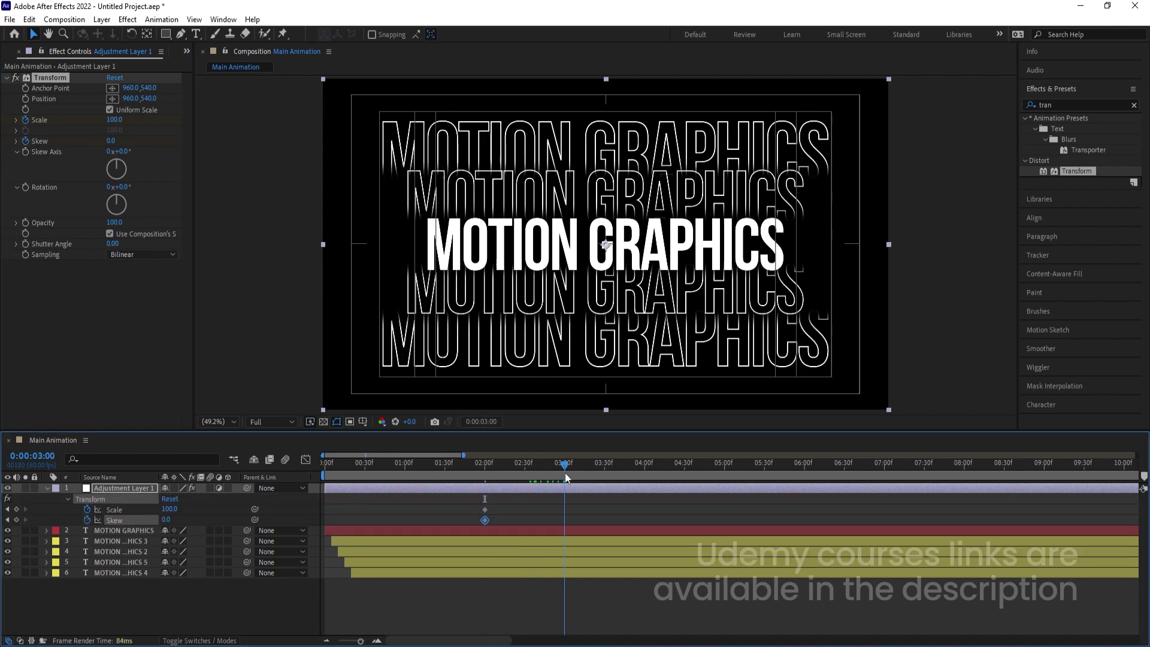
click(544, 502)
drag(170, 509, 168, 508)
click(168, 509)
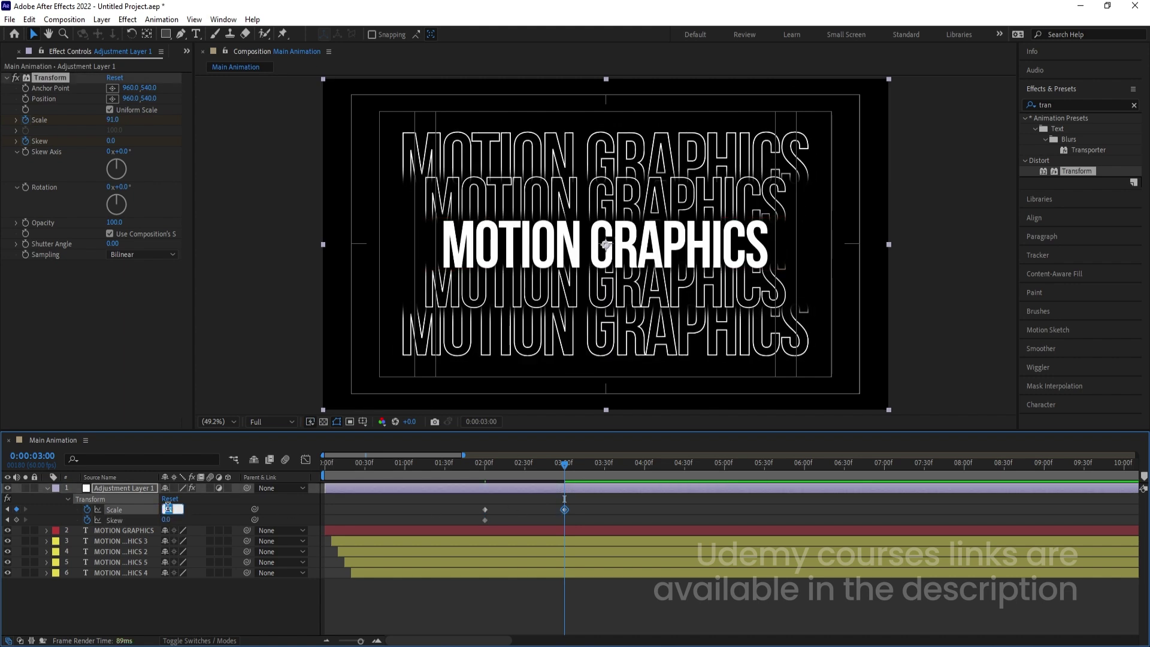
key(Return)
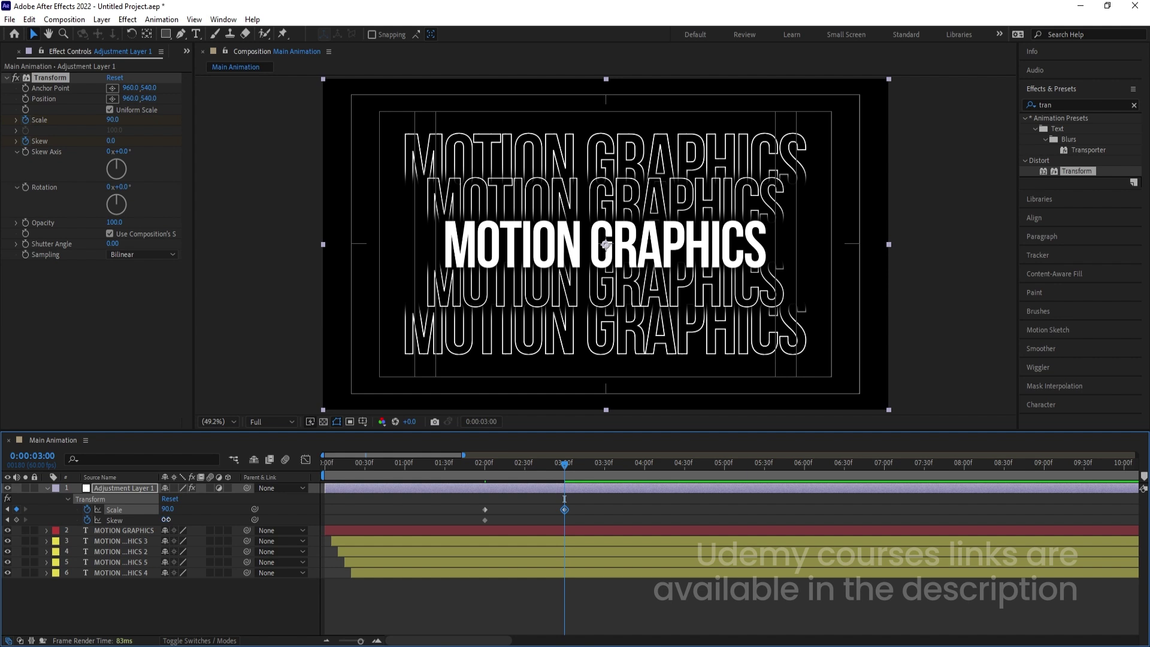
drag(166, 520, 164, 520)
click(175, 533)
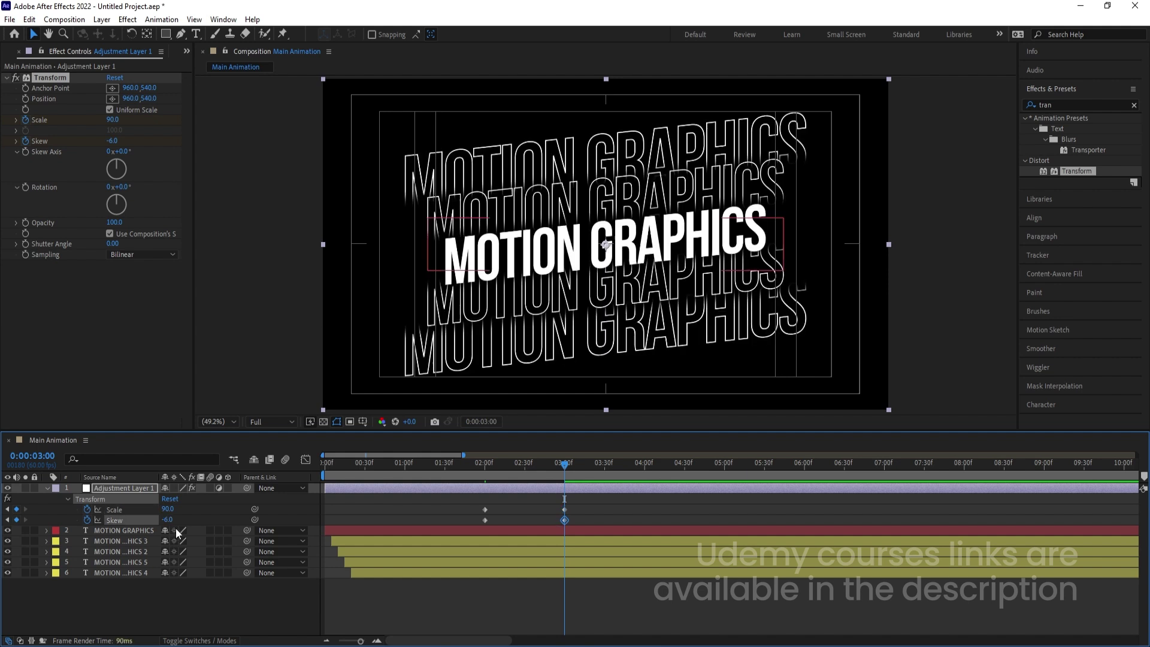
Step: Apply Easy Ease to all the Scale and Skew keyframes of the adjustment layer
click(542, 506)
drag(586, 501, 459, 526)
key(F9)
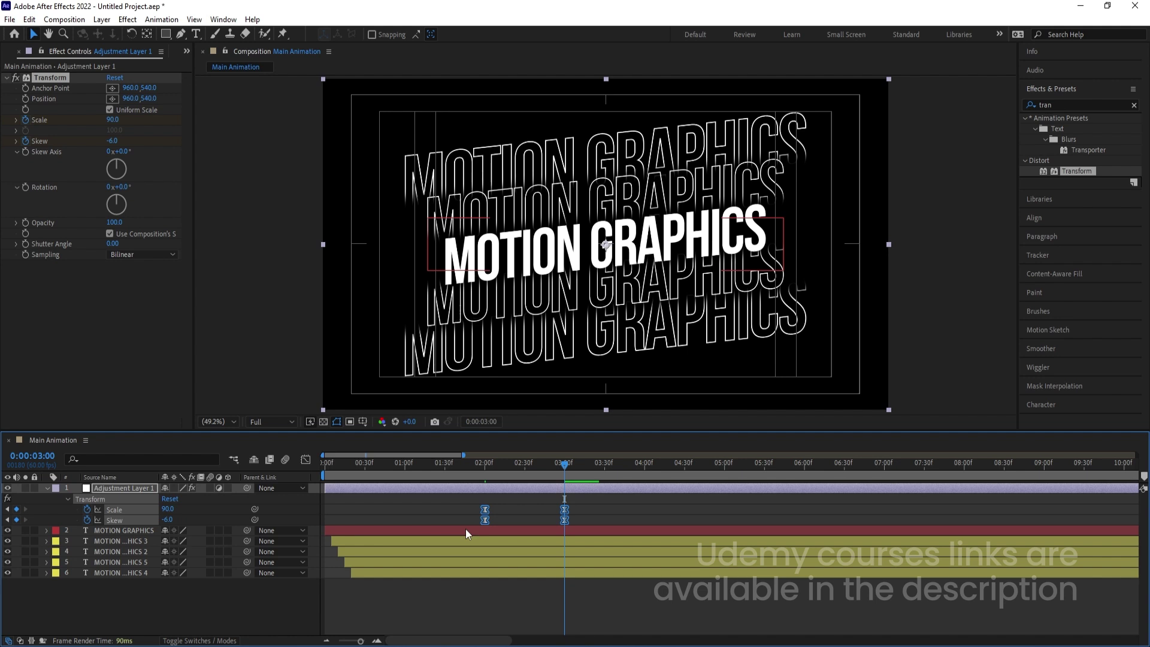
Step: Strengthen the ease at both ends of the adjustment layer's Scale and Skew move so the speed curve peaks sharply midway
click(308, 456)
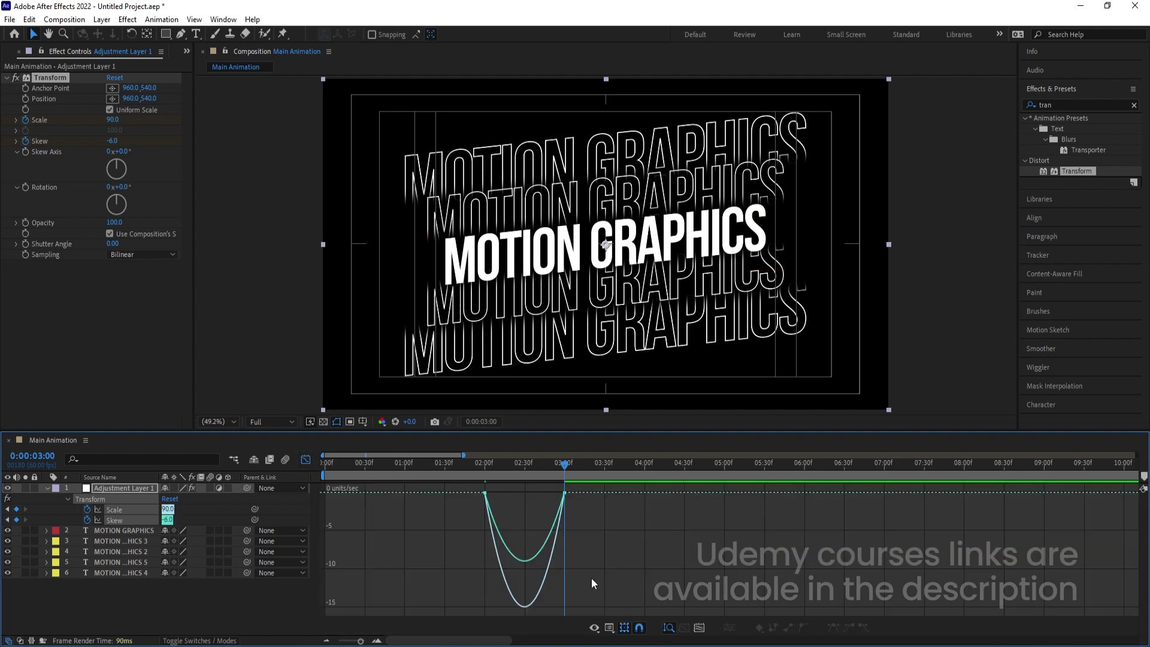
drag(659, 572, 408, 490)
key(equal)
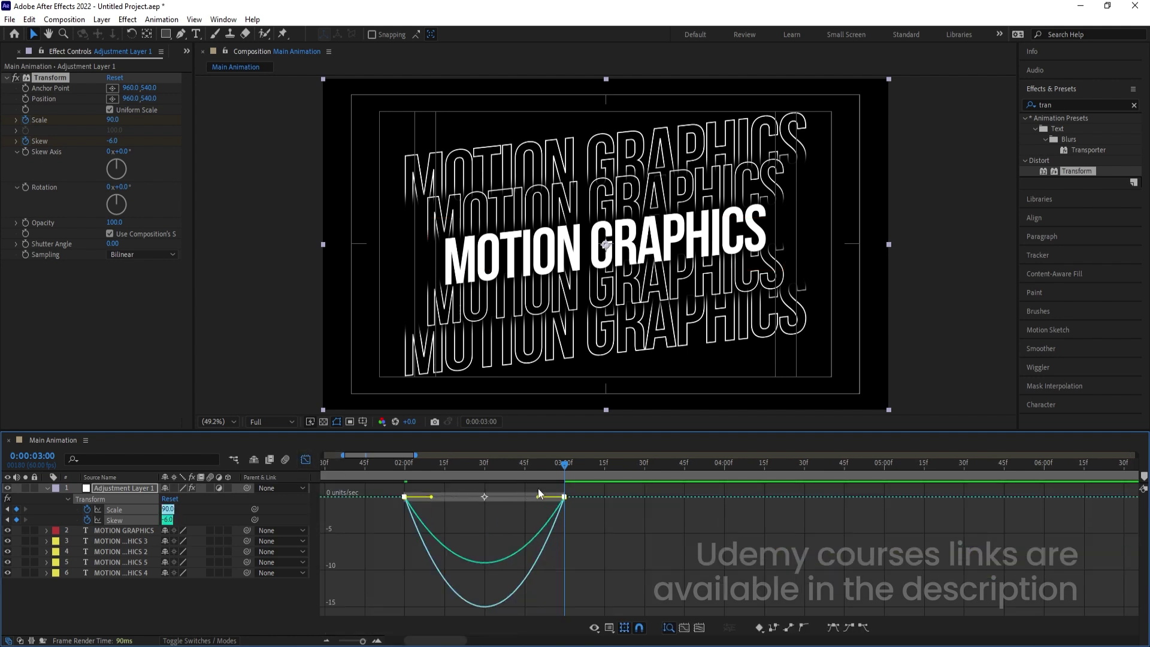
drag(539, 496, 420, 497)
click(390, 462)
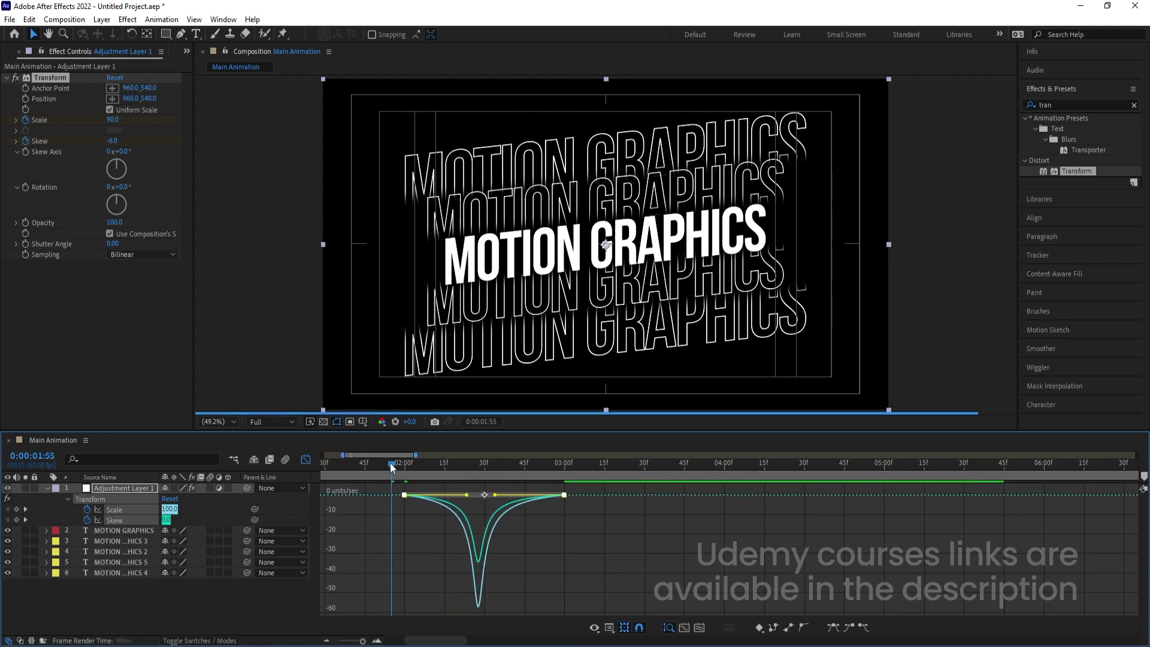
click(306, 461)
Step: Play the eased scale-and-skew move, replay the whole animation from the start, and collapse the adjustment layer's keyframes
key(space)
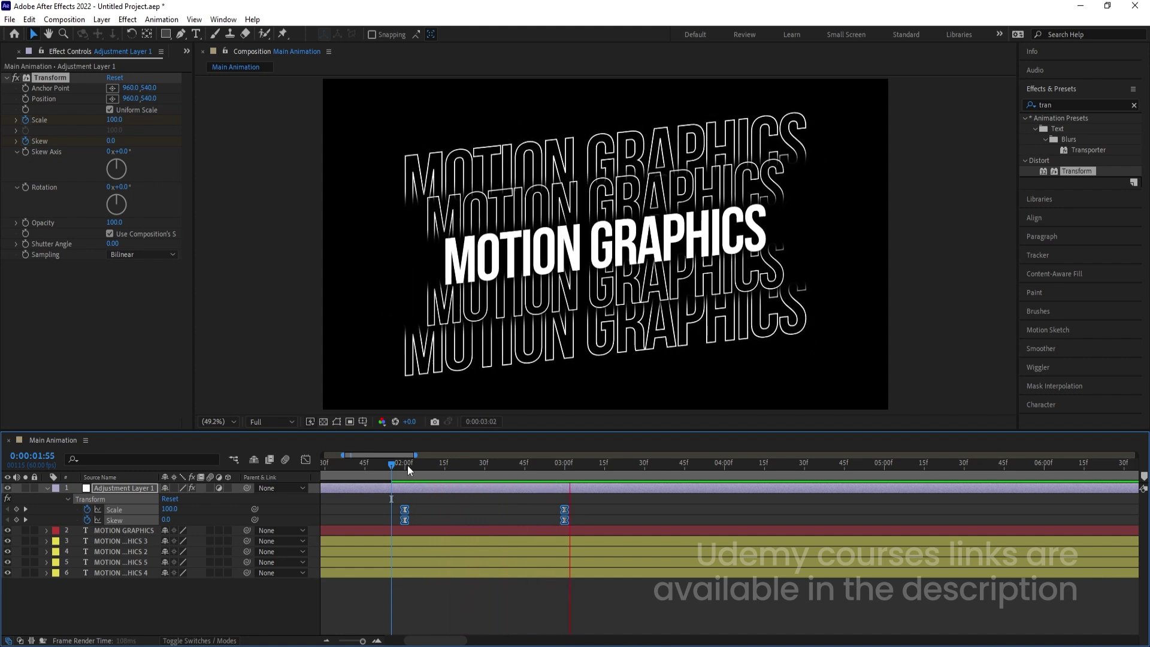
drag(407, 464, 179, 487)
key(space)
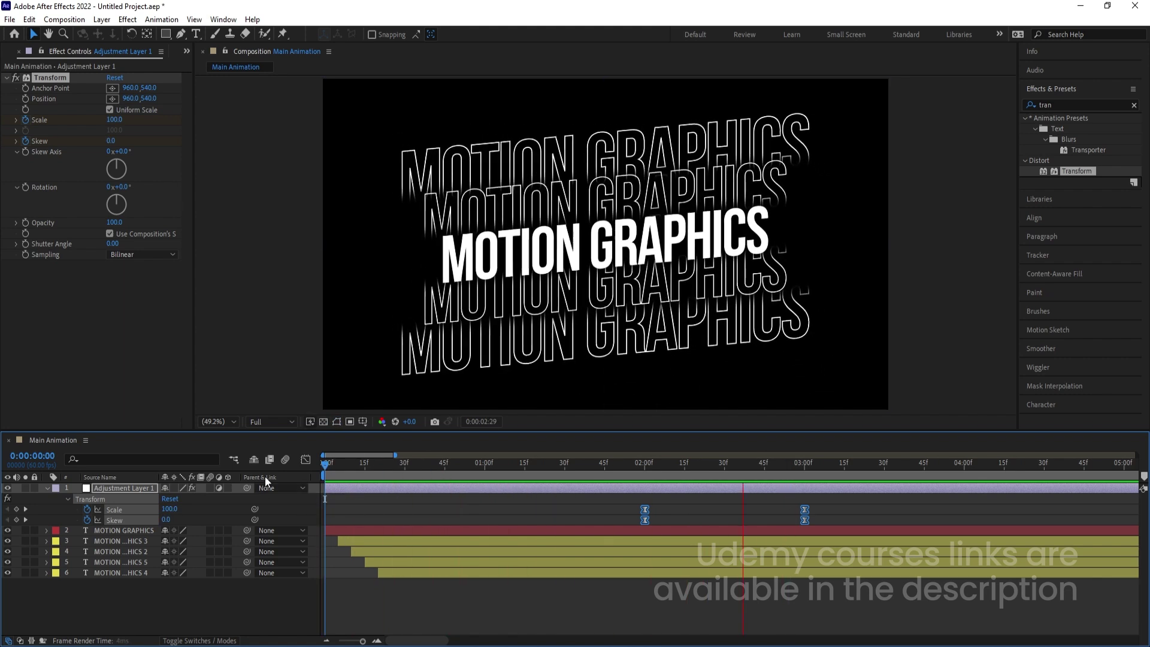
key(space)
key(u)
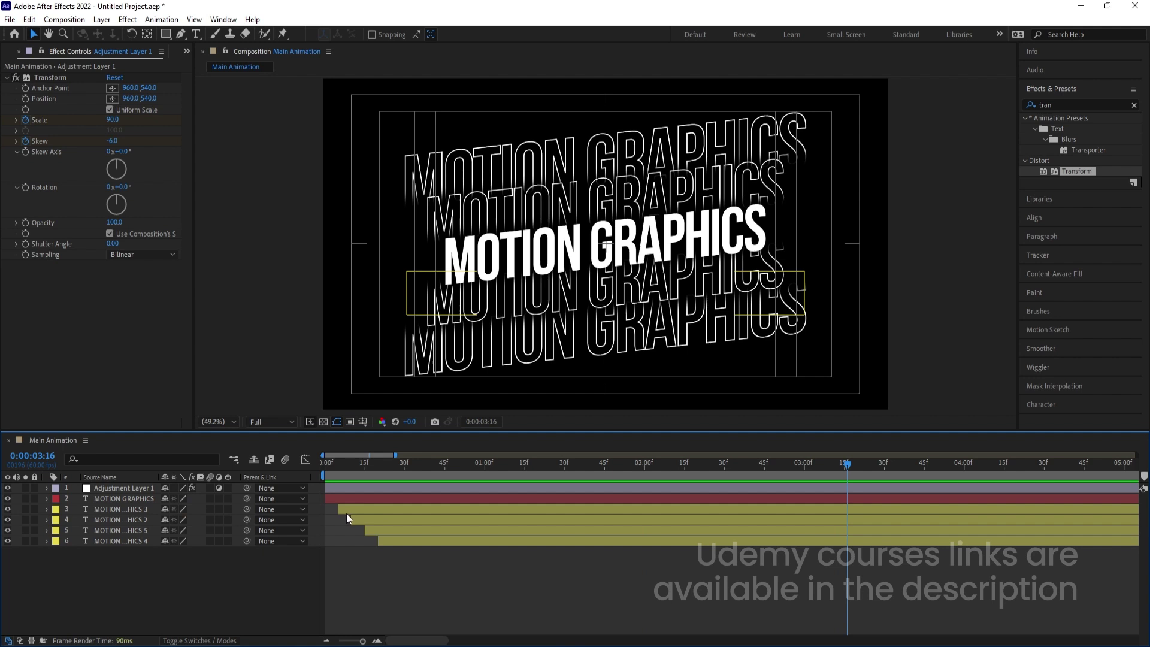
Step: Add a null object to the composition and parent all five MOTION GRAPHICS text layers to it
key(minus)
right_click(185, 598)
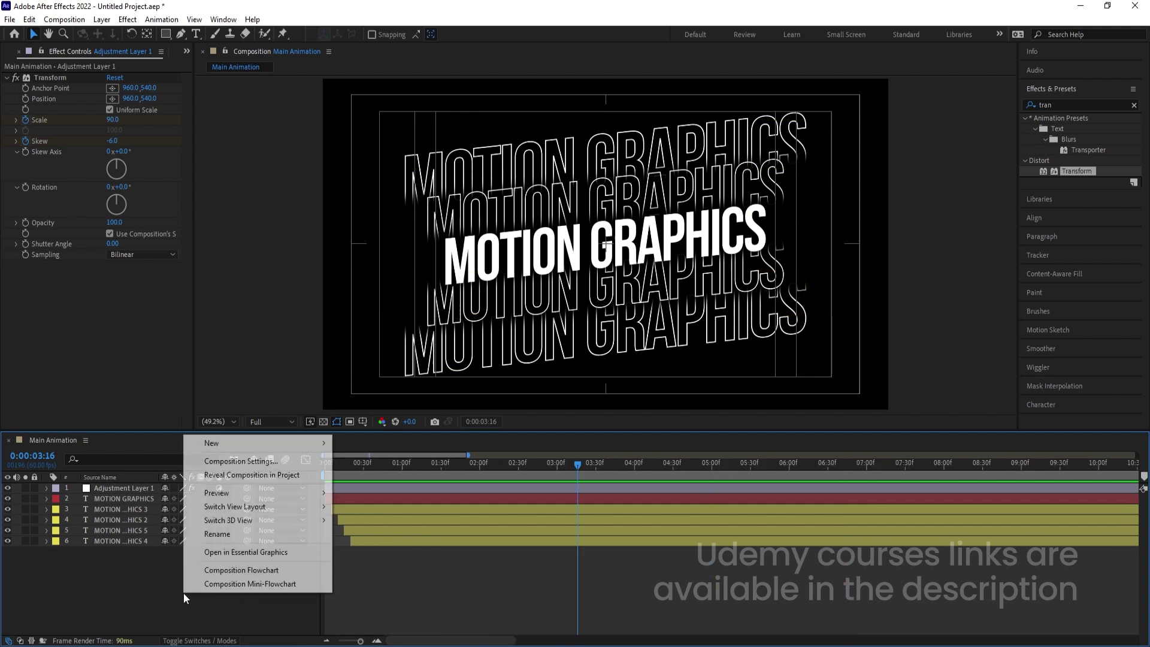
mouse_move(211, 444)
click(337, 517)
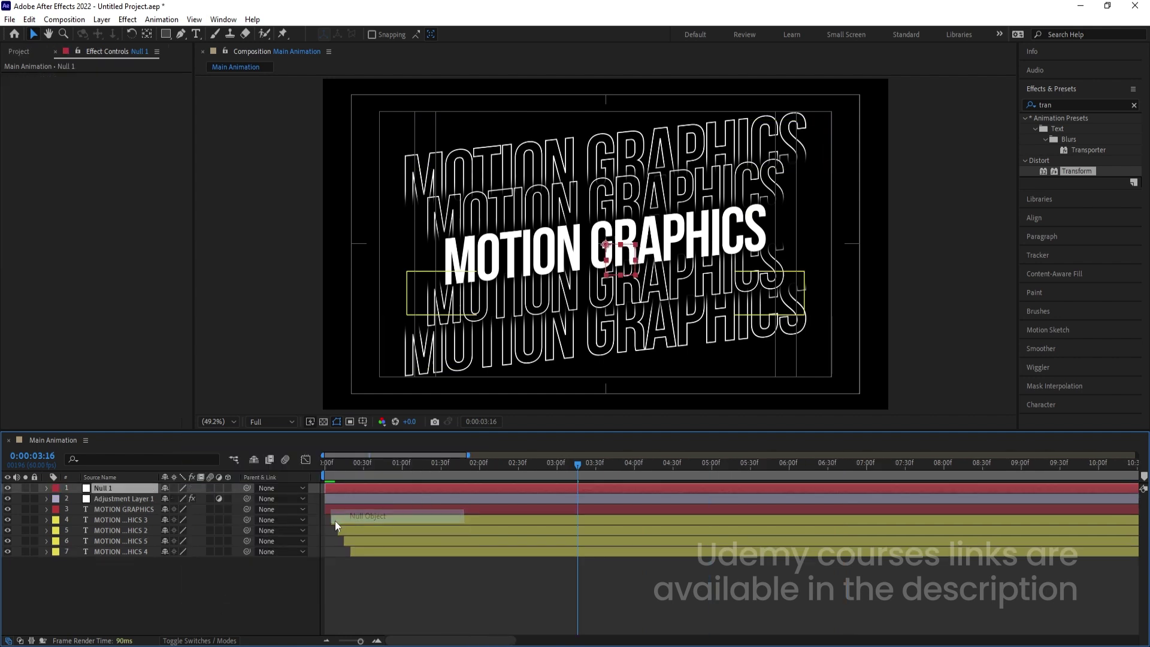
click(143, 506)
shift+click(134, 553)
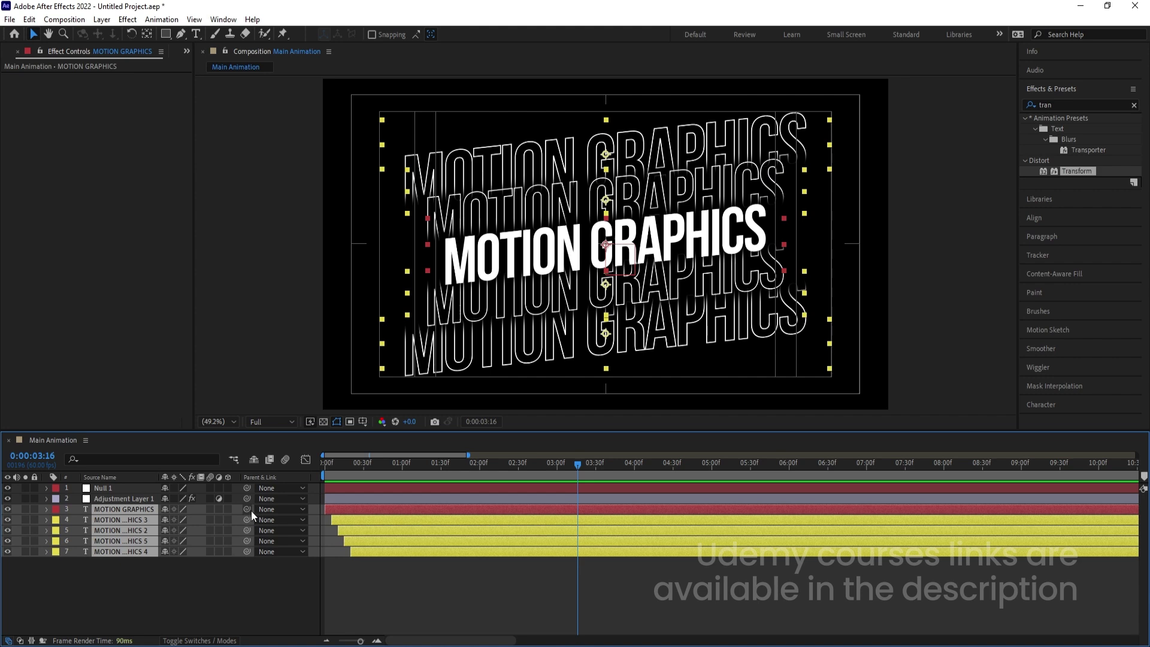
drag(250, 509, 102, 486)
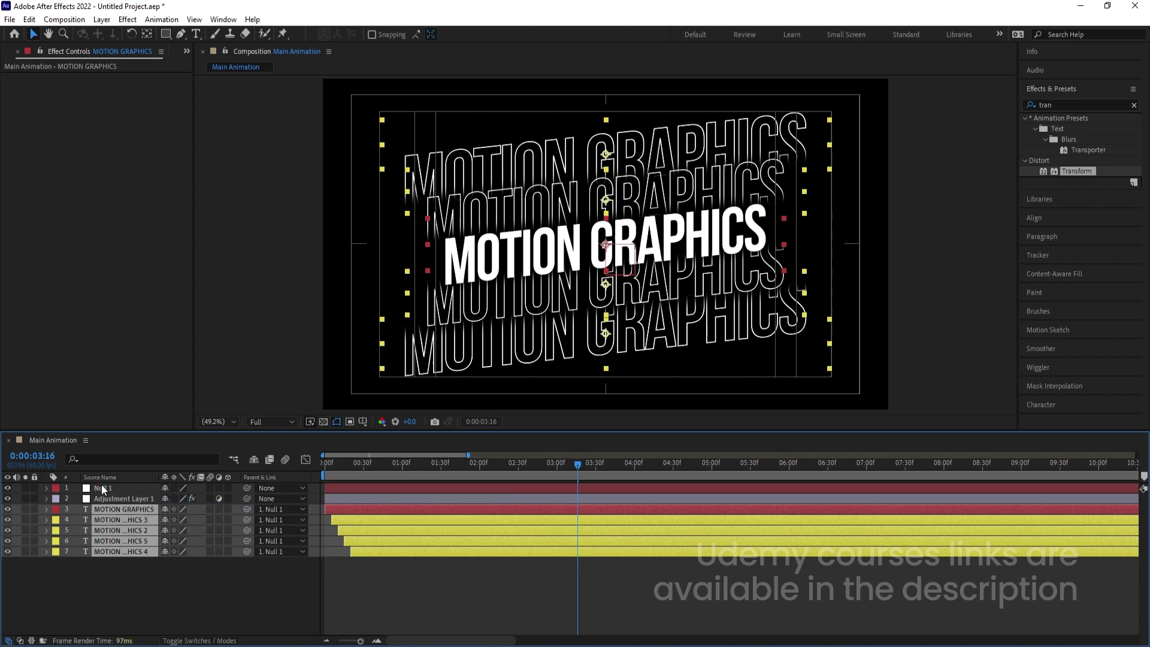
Step: Add the expression wiggle(2,2) to the null object's Position
click(102, 487)
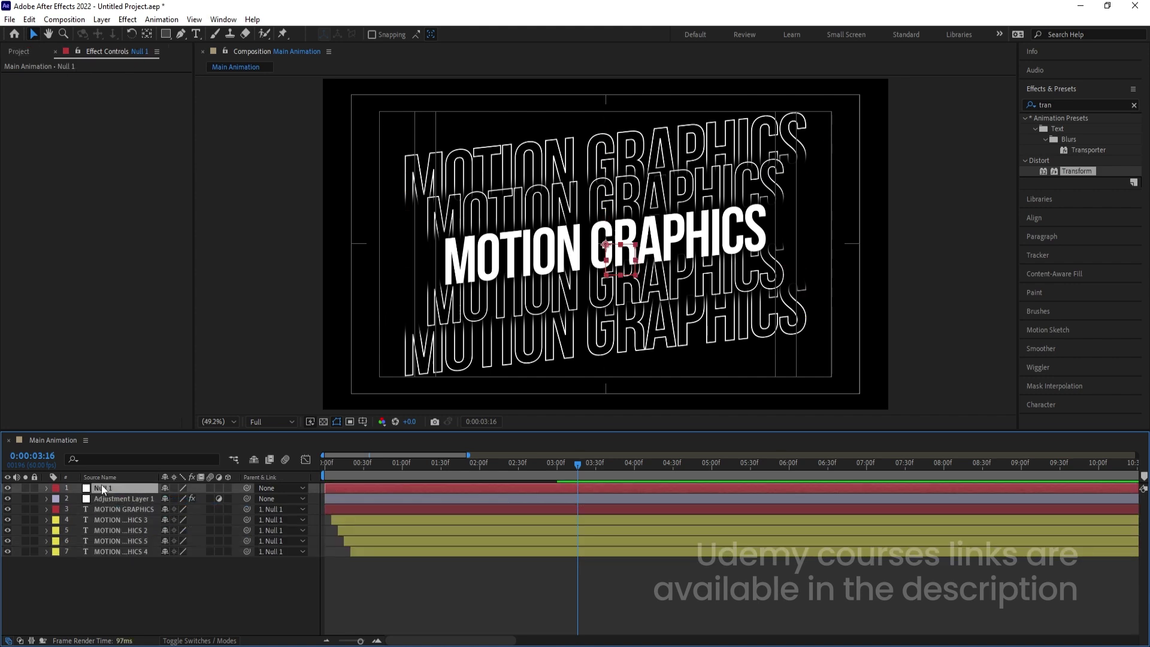
key(p)
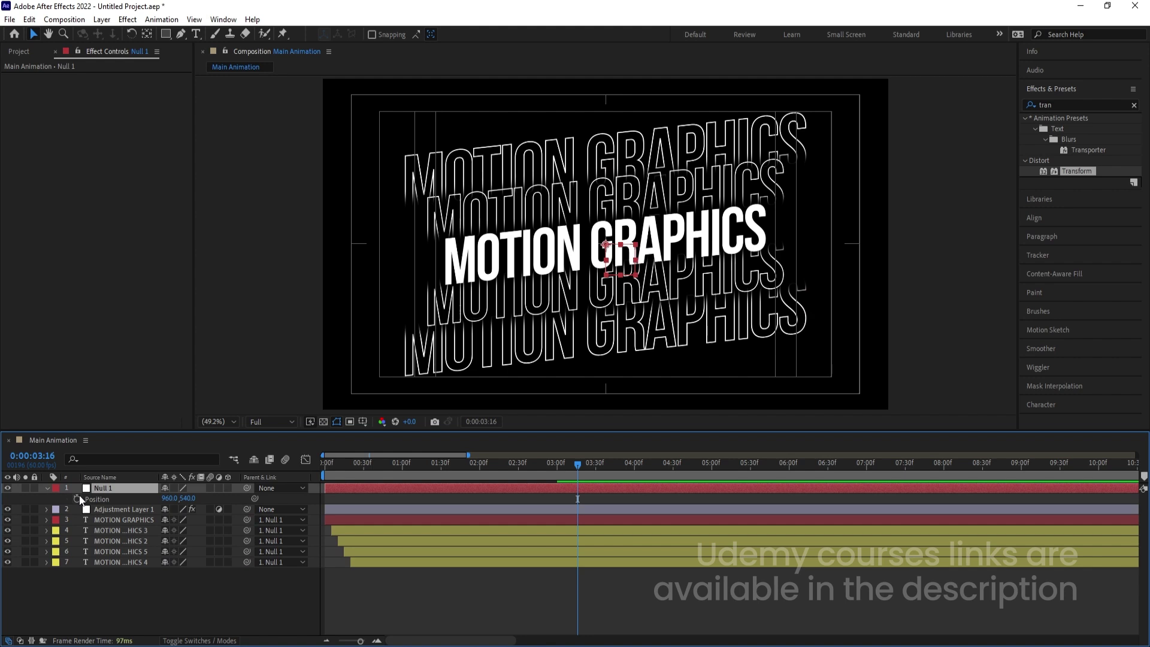
alt+click(77, 498)
text(wiggle())
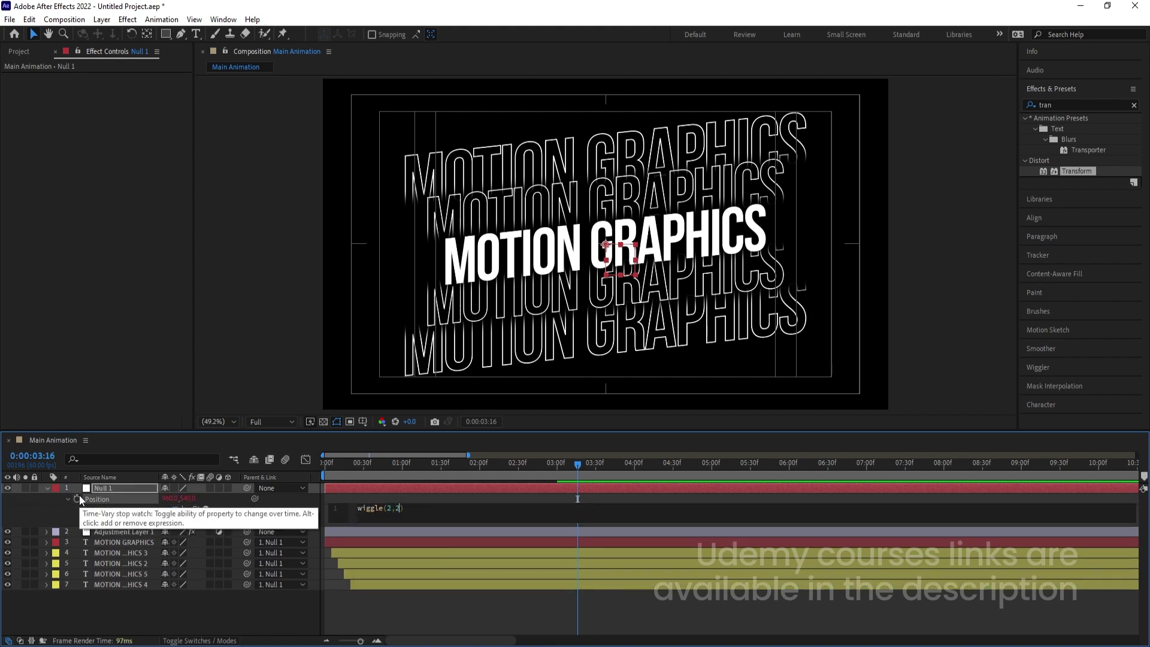
click(322, 613)
Step: Play the wiggling text animation from the start and collapse the properties of all layers
drag(342, 465, 308, 461)
key(space)
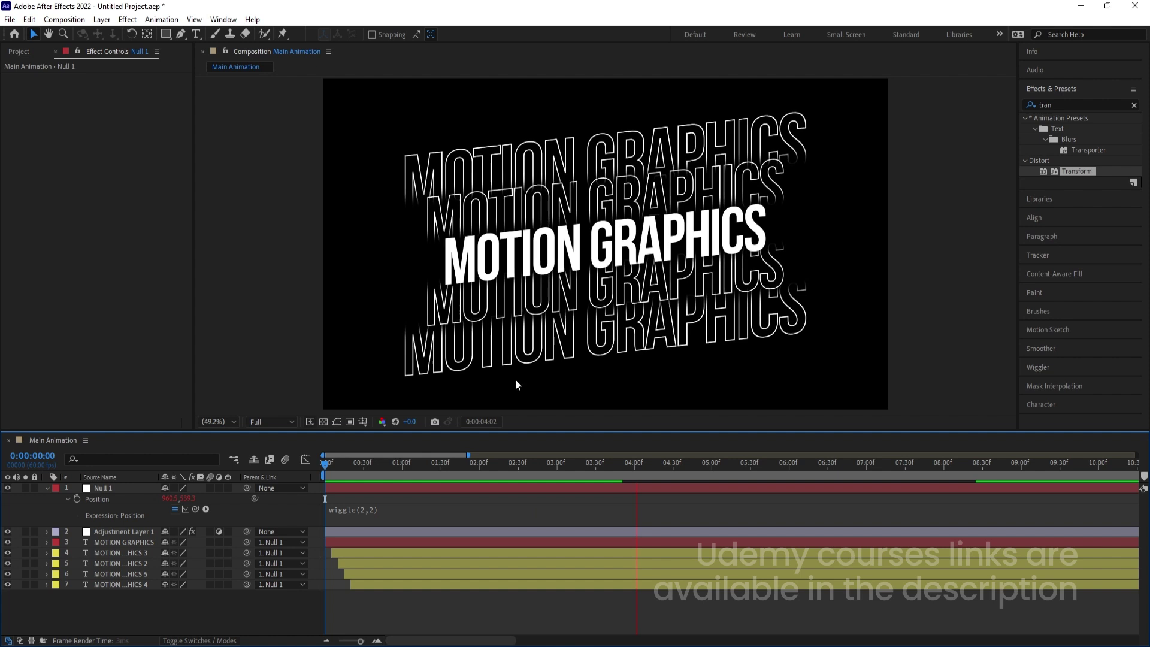
key(space)
key(u)
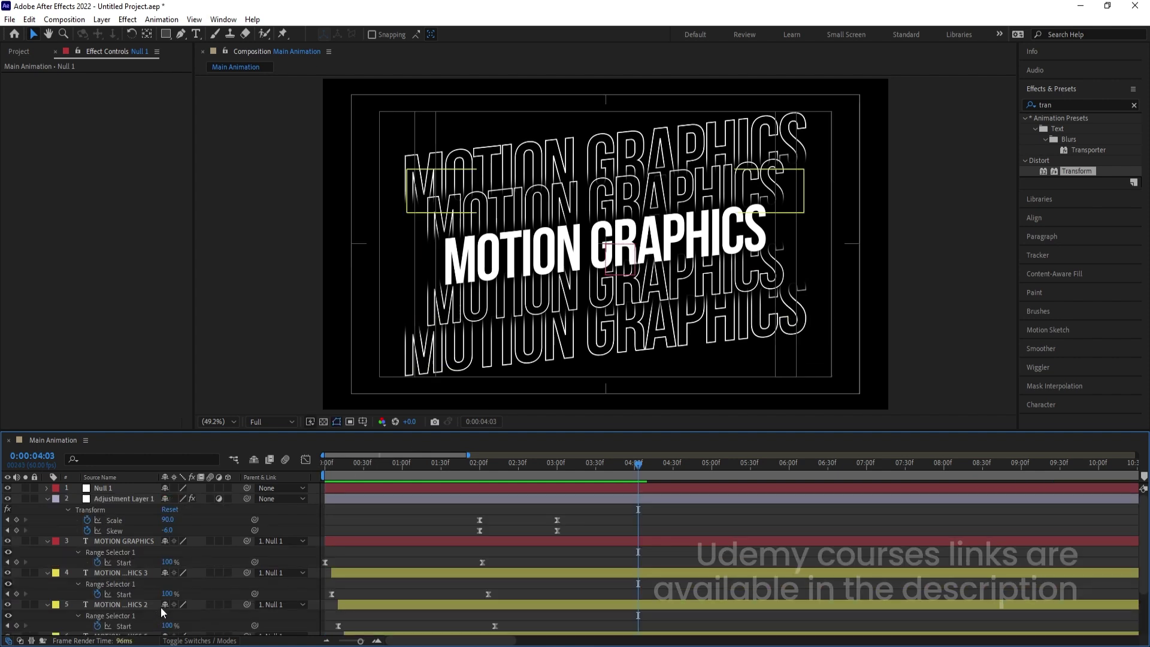
key(u)
Step: Pre-compose all layers, including the null and adjustment layer, into a composition named Text Animation and play it from the start
drag(167, 601, 94, 493)
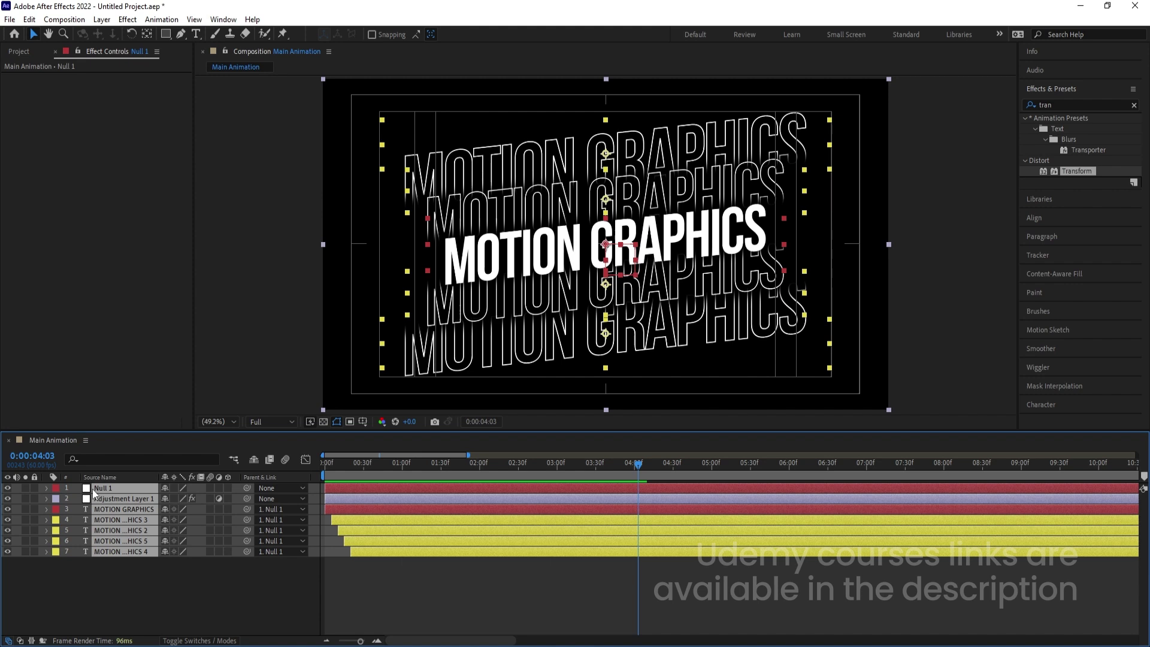
key(ctrl+shift+c)
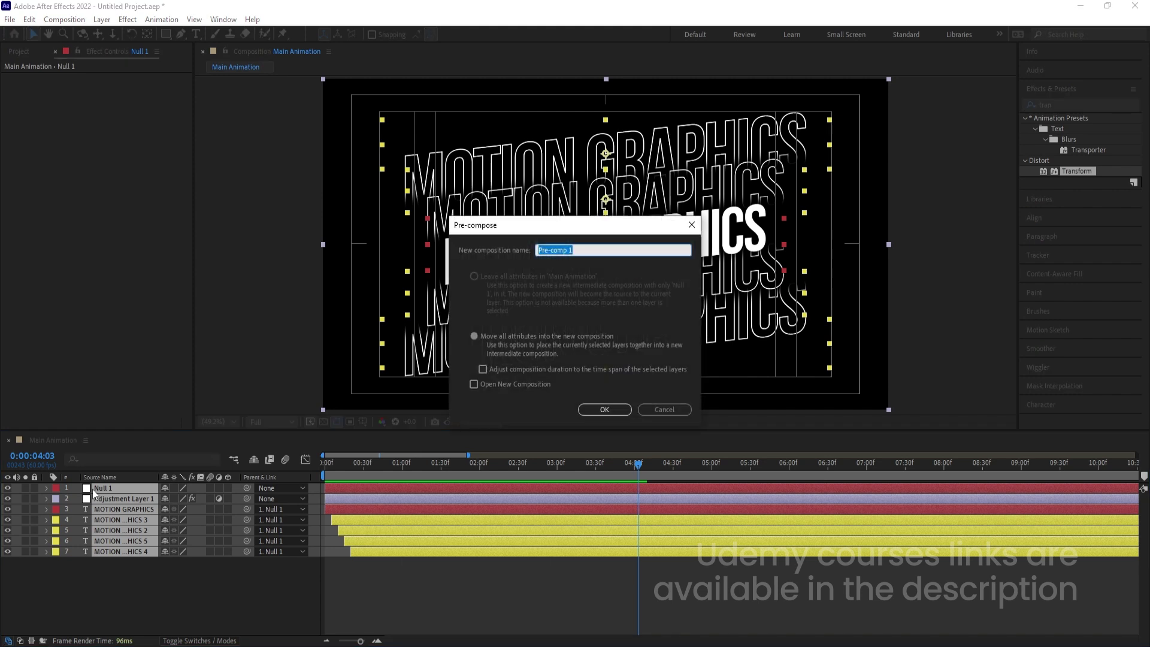
text(Animation)
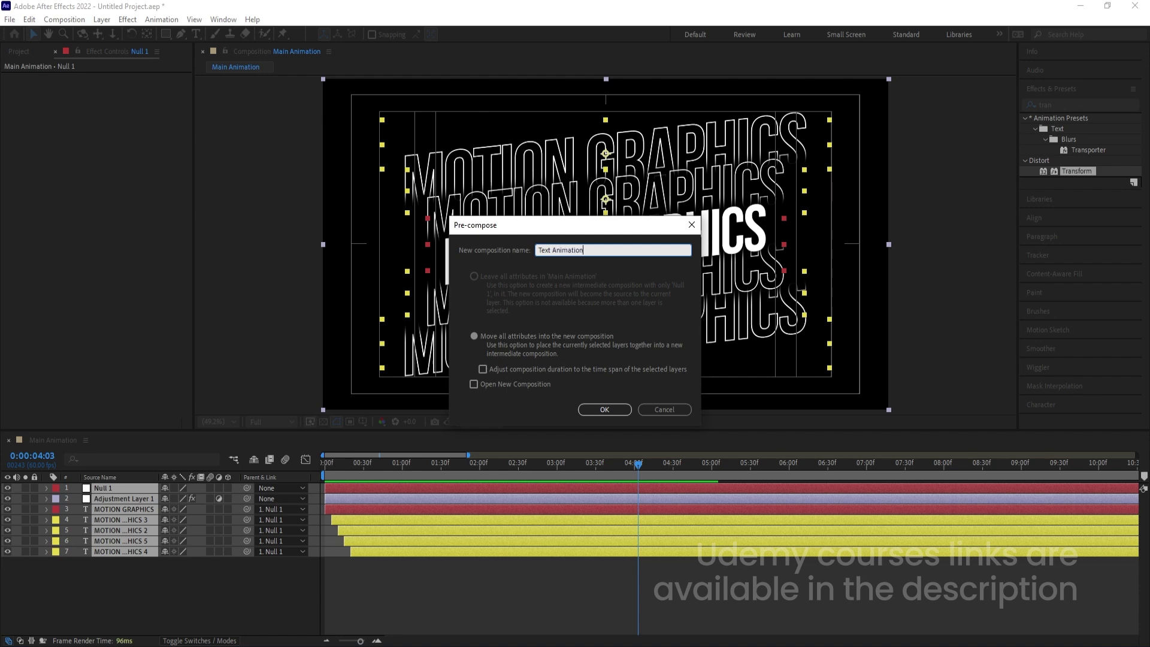
key(Return)
click(178, 515)
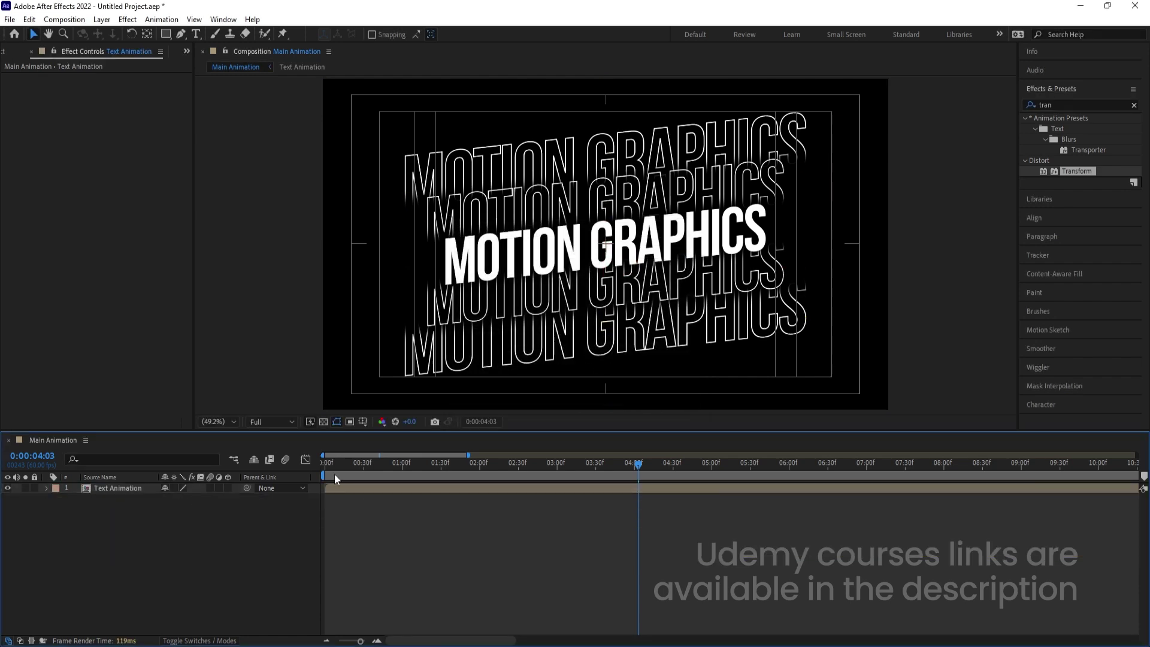
key(space)
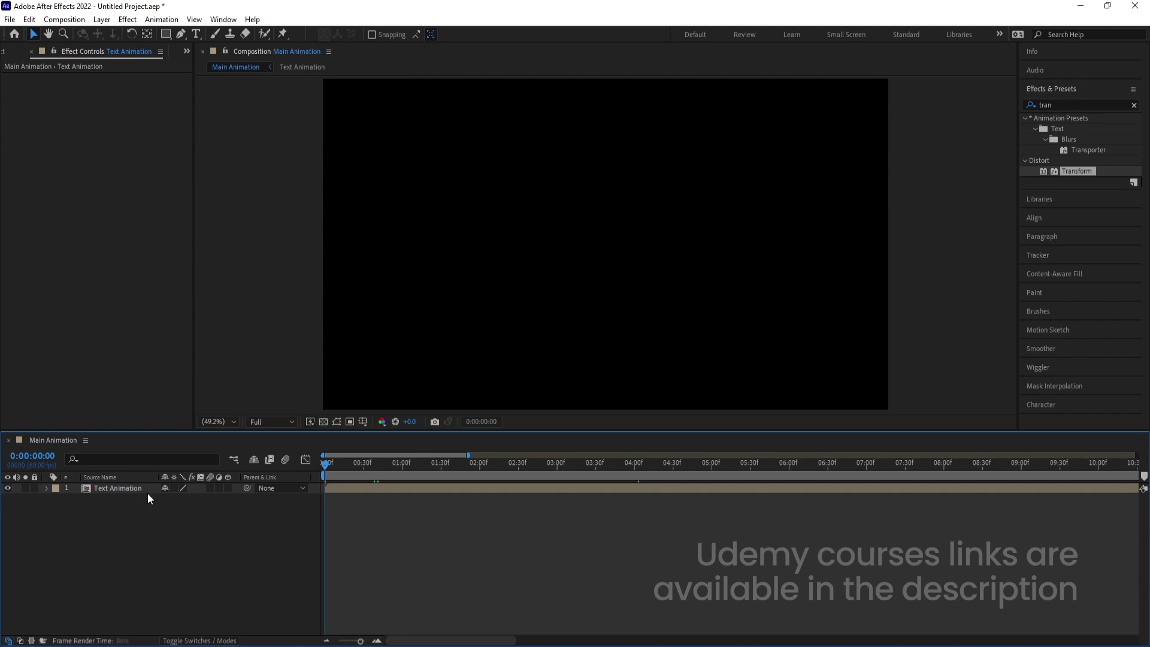
Step: Create a 1920 x 1080 composition named Map and add a white comp-sized solid named Fractal to it
key(ctrl+n)
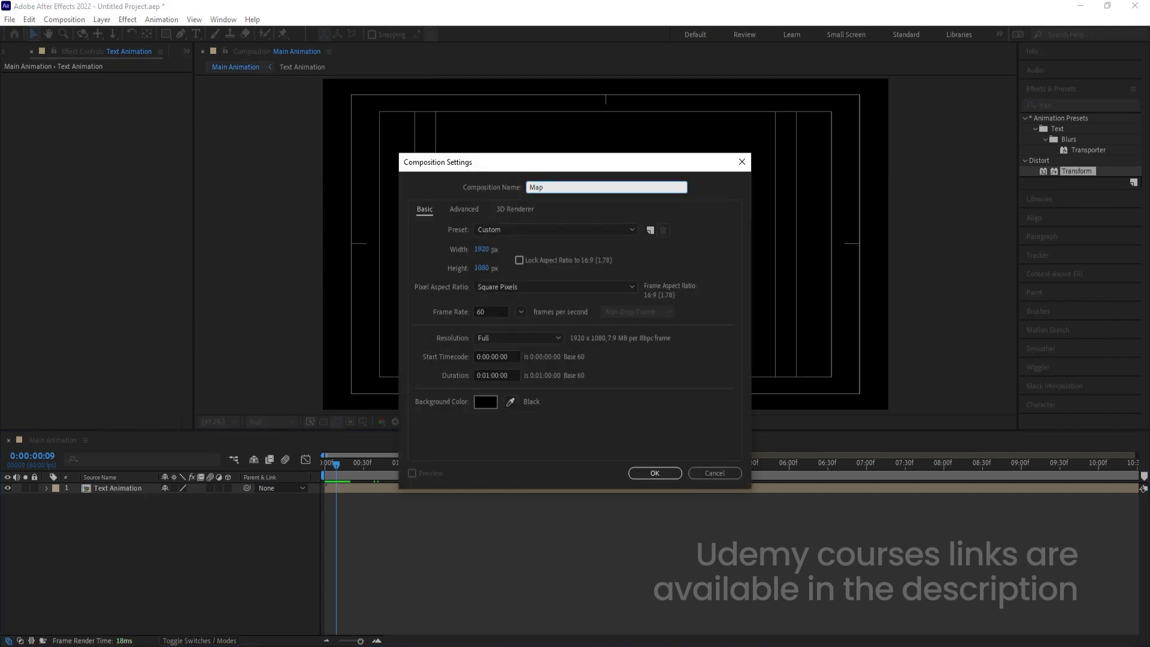
key(Return)
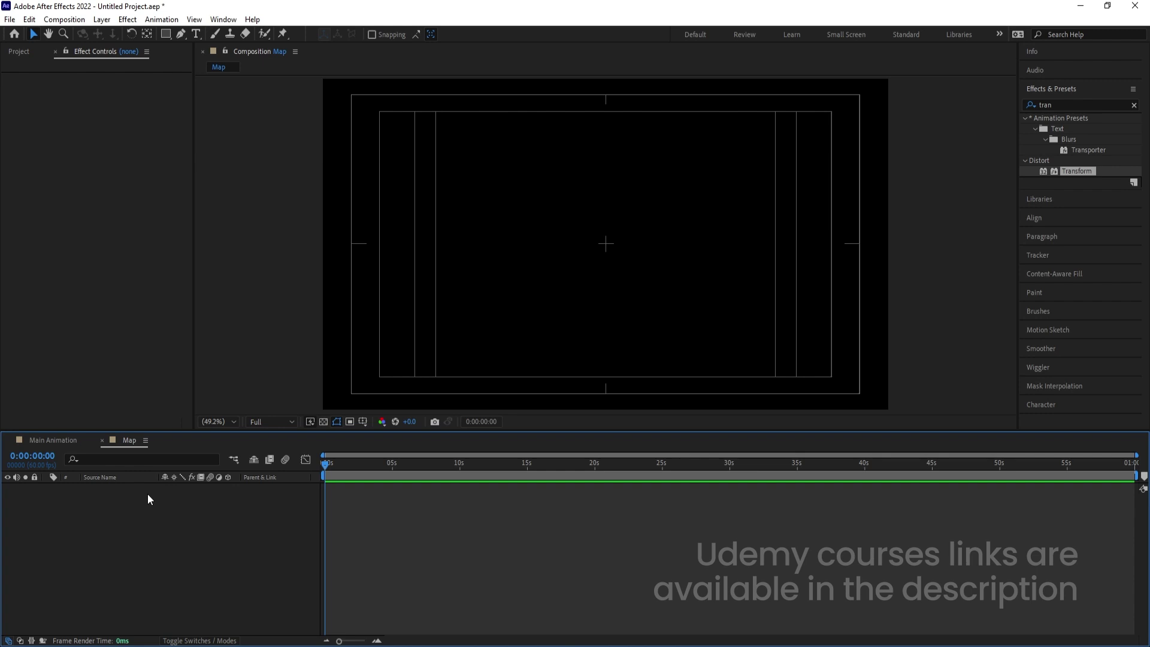
key(ctrl+y)
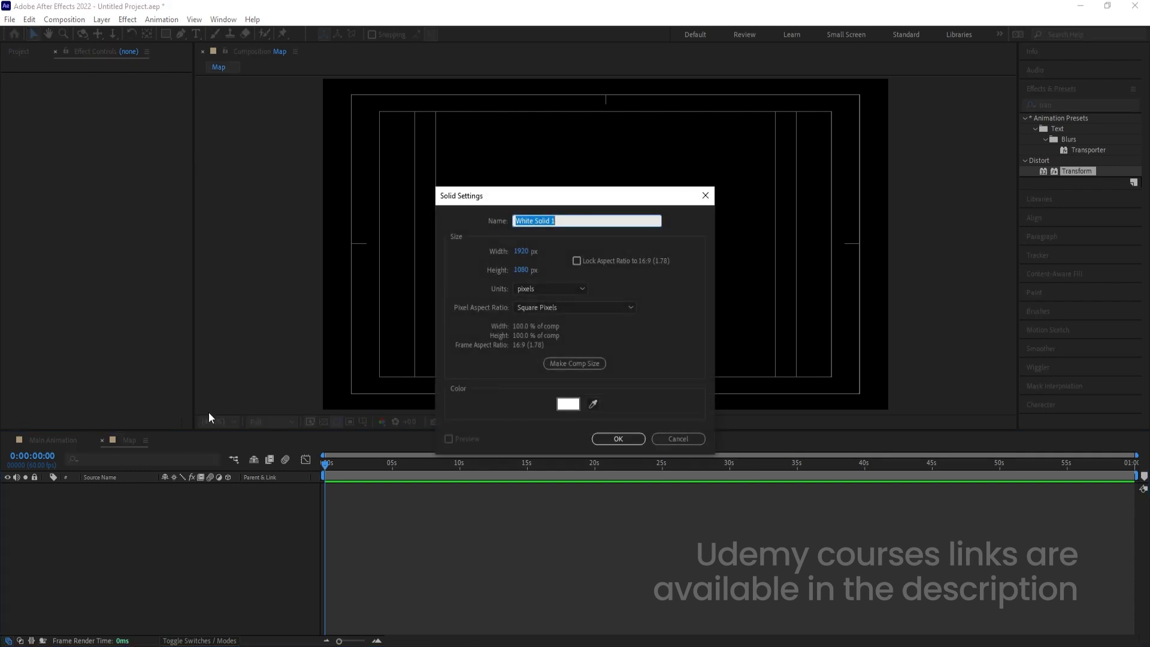
text(Fractal)
key(Return)
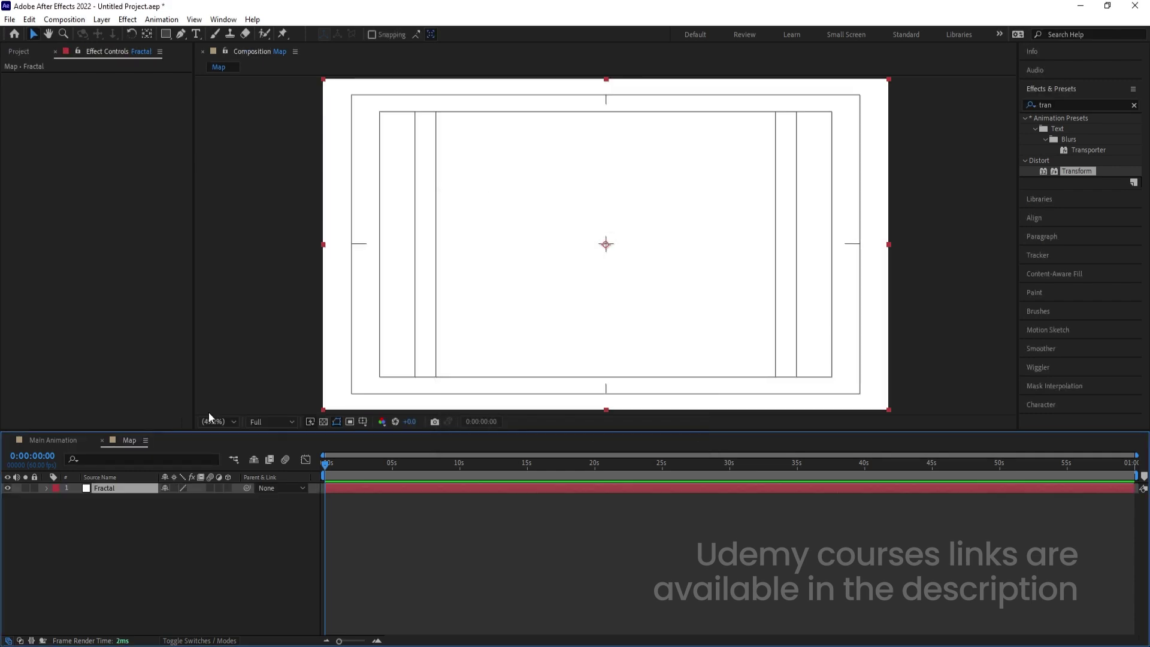
Step: Find the Fractal Noise effect and apply it to the Fractal solid
click(1070, 105)
text(fra)
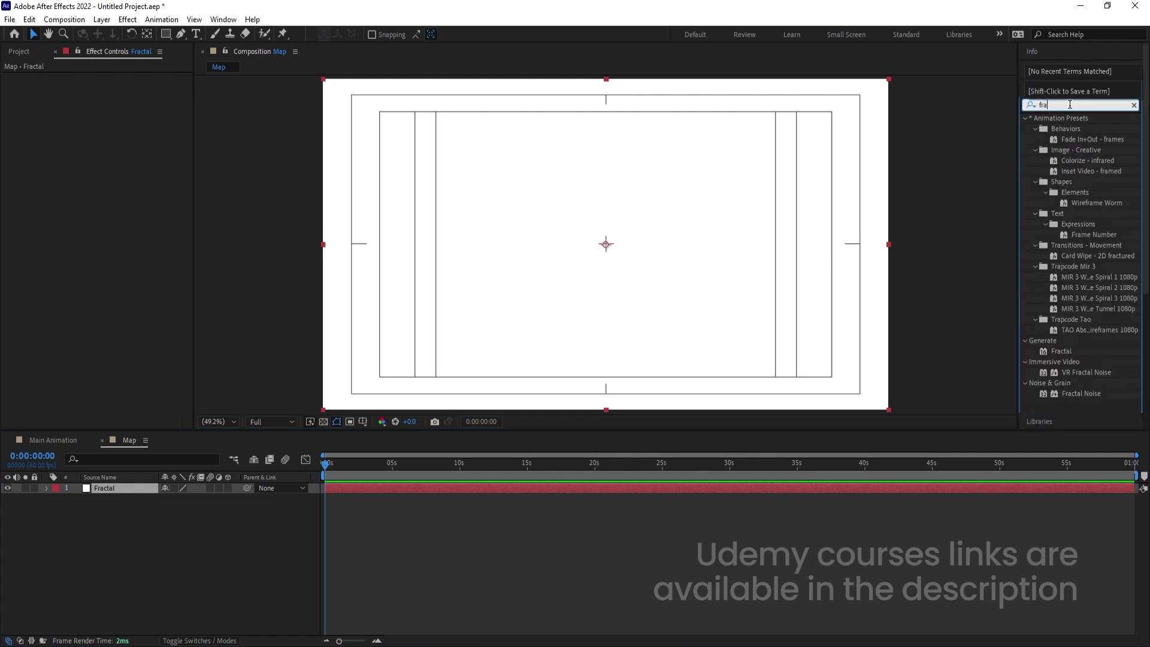
text(cta)
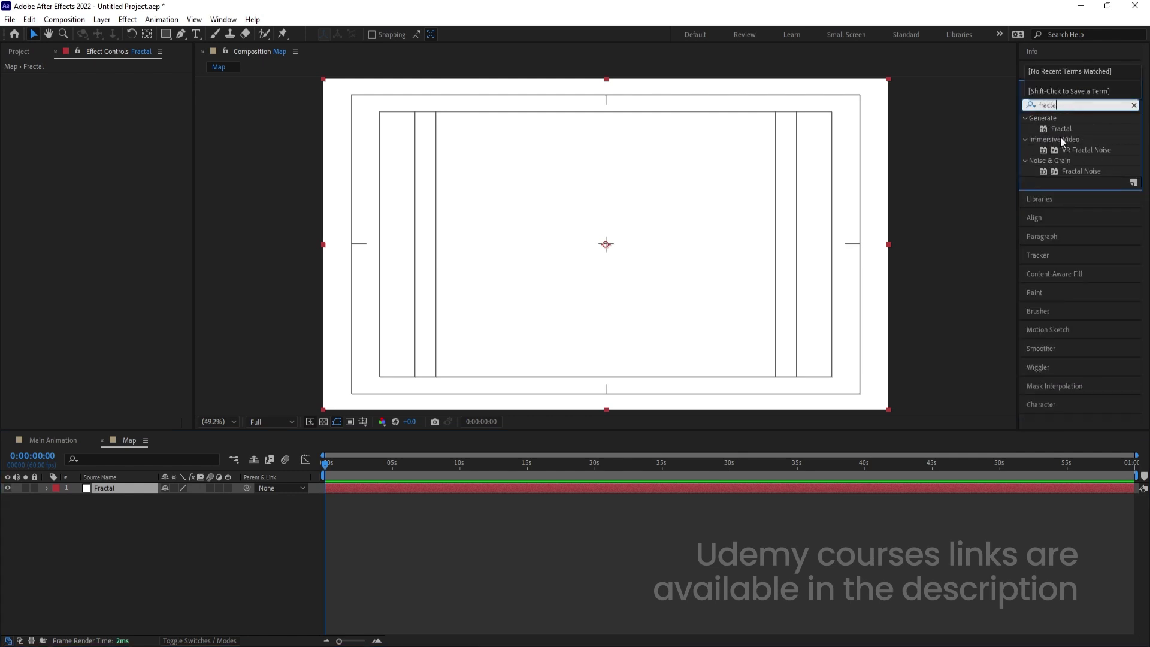
double_click(1078, 170)
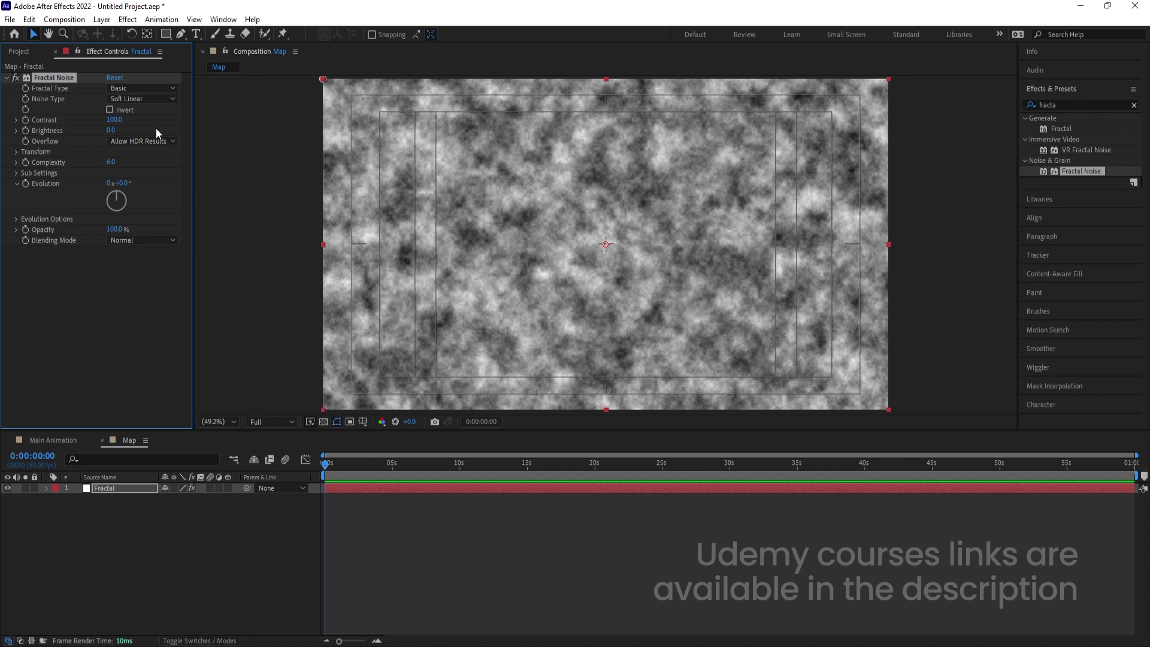
Step: Set the Fractal Noise Contrast to 300 and its Brightness to -26
click(116, 120)
key(Return)
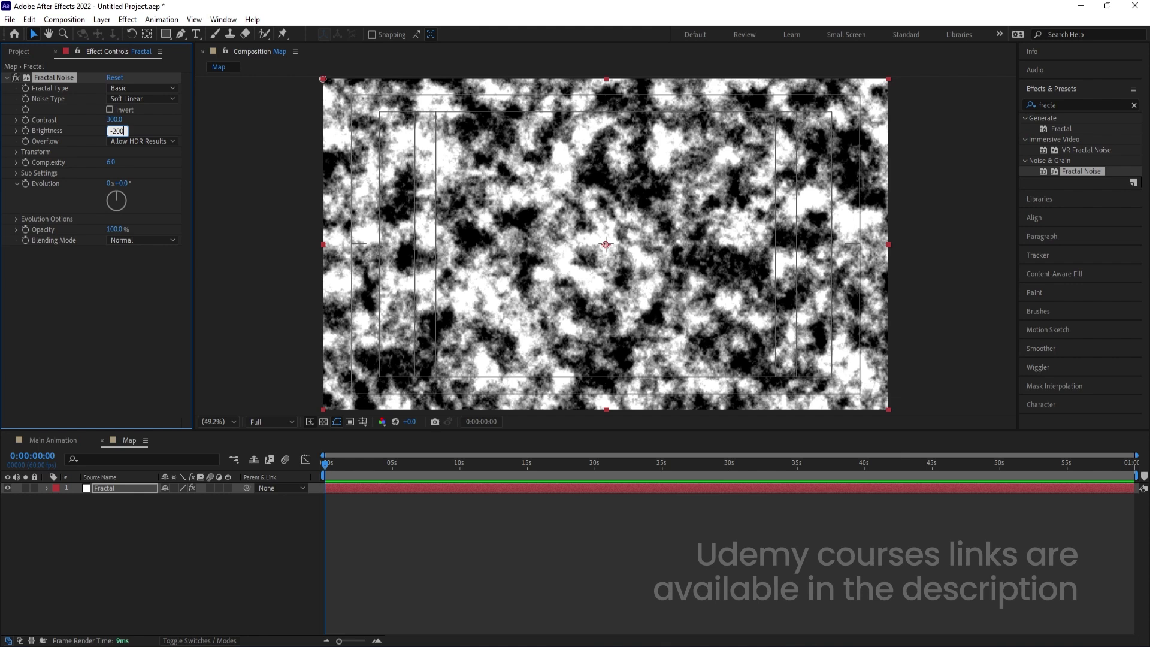
text(-200)
key(Return)
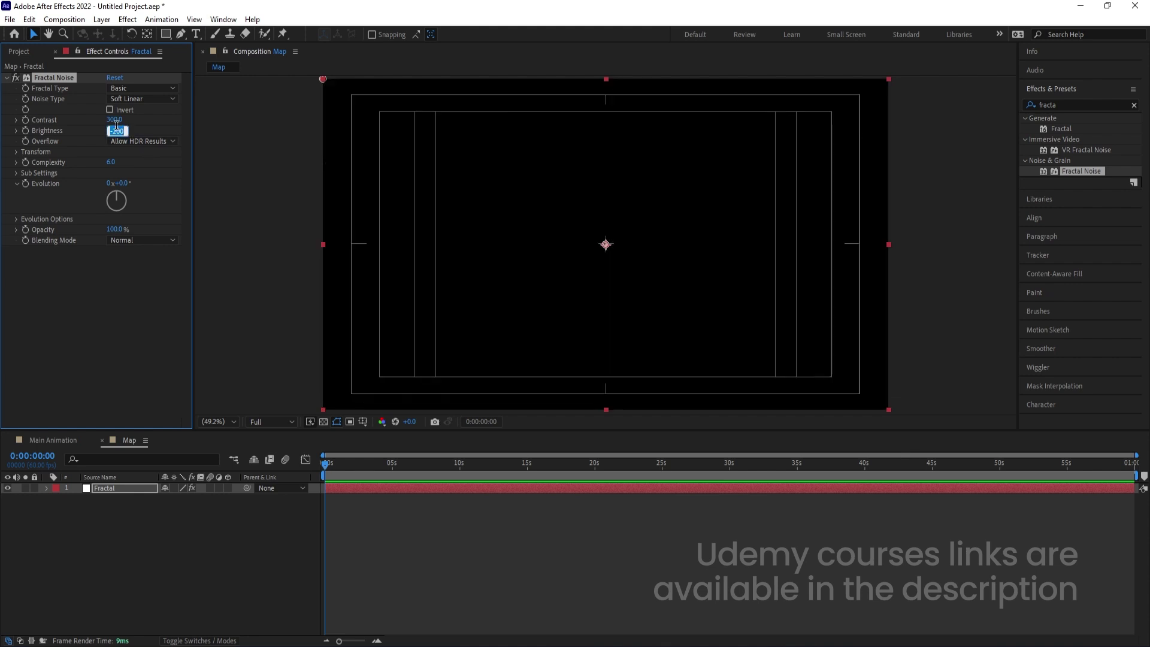
text(-50)
key(Return)
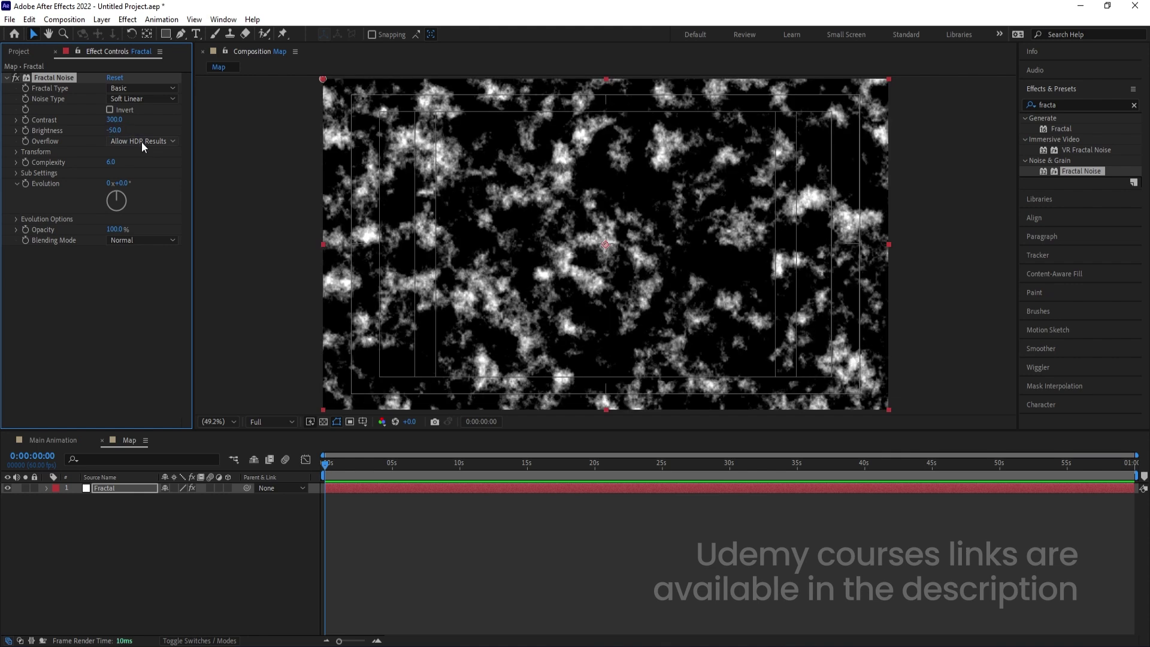
drag(119, 131, 133, 131)
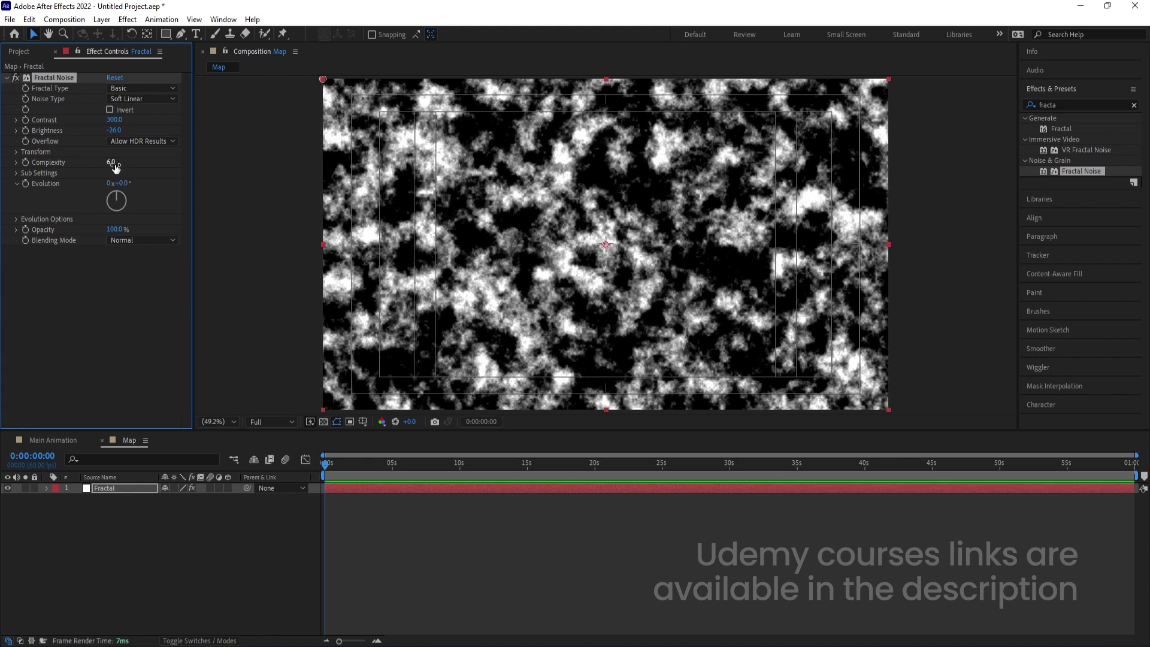
Step: Set the Fractal Noise Complexity to 1 and its Transform Scale to 273
text(1)
key(Return)
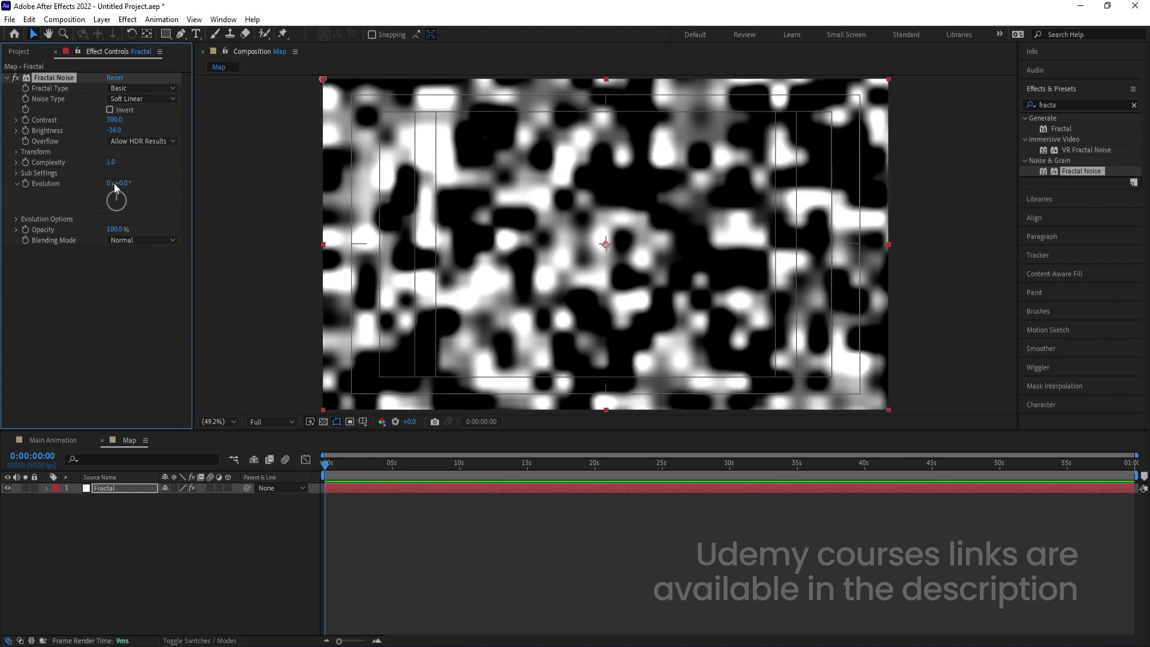
click(13, 151)
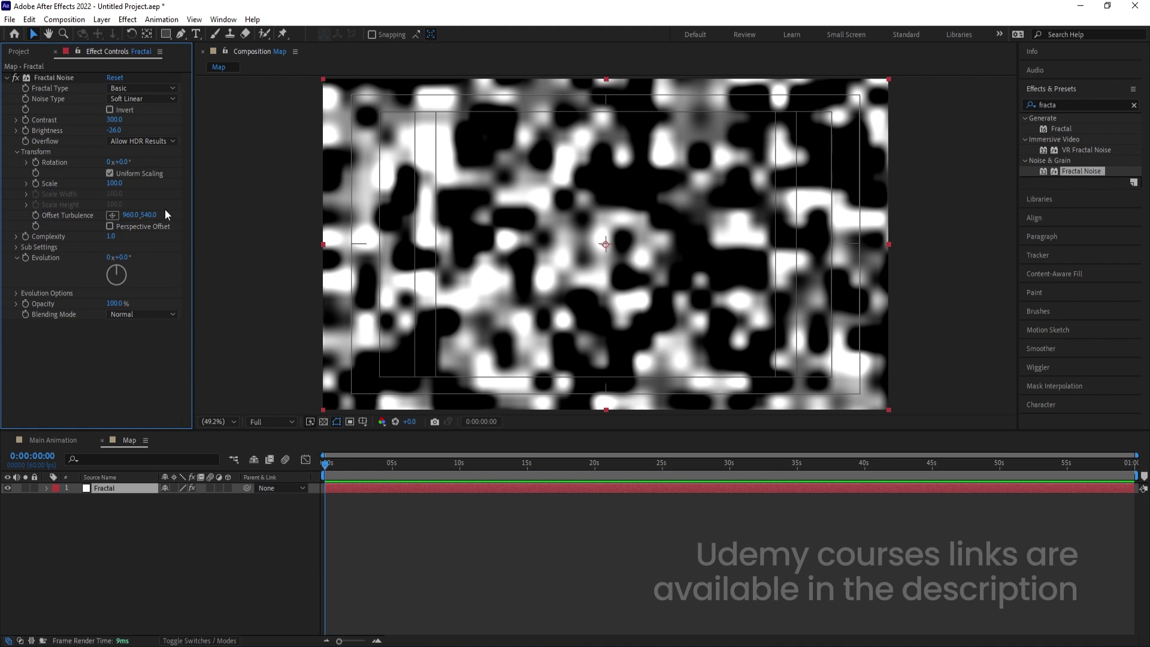
drag(114, 183, 212, 179)
Step: Add an adjustment layer above the Fractal solid in the Map composition and apply the Mosaic effect to it
right_click(132, 531)
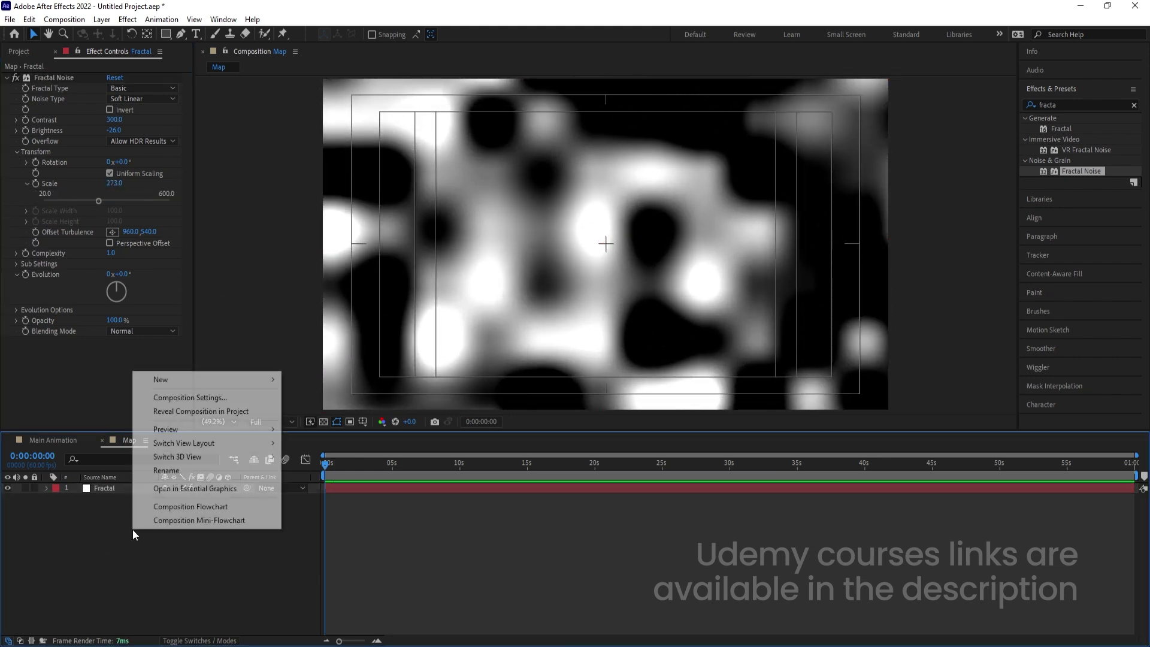
mouse_move(160, 383)
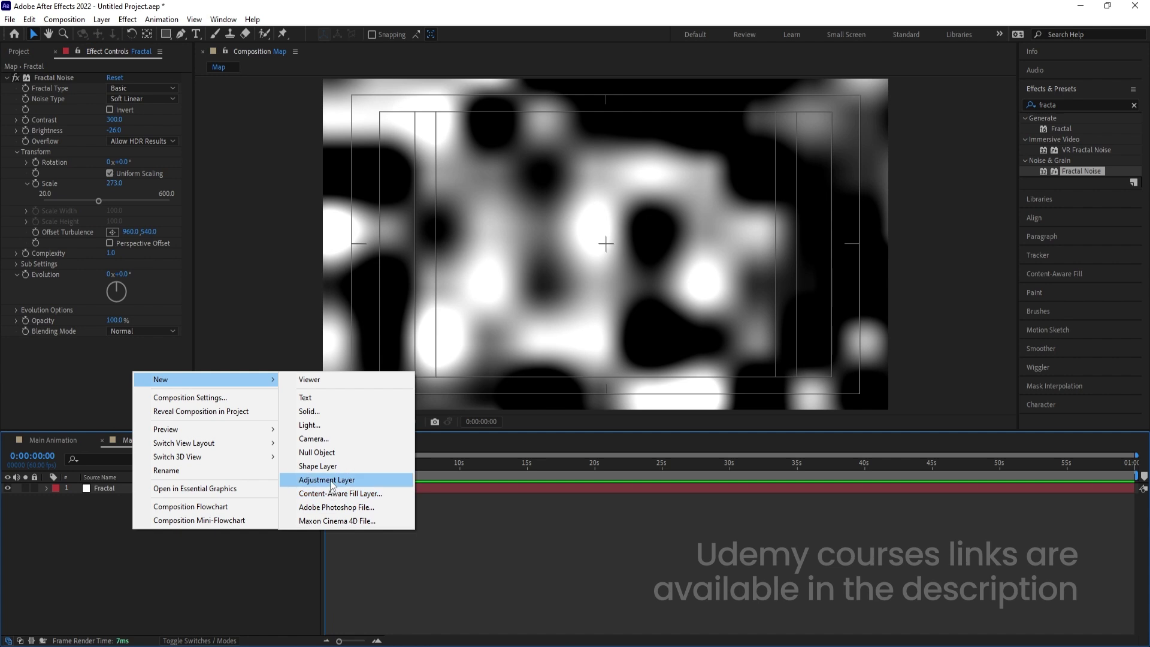
click(323, 506)
click(1068, 105)
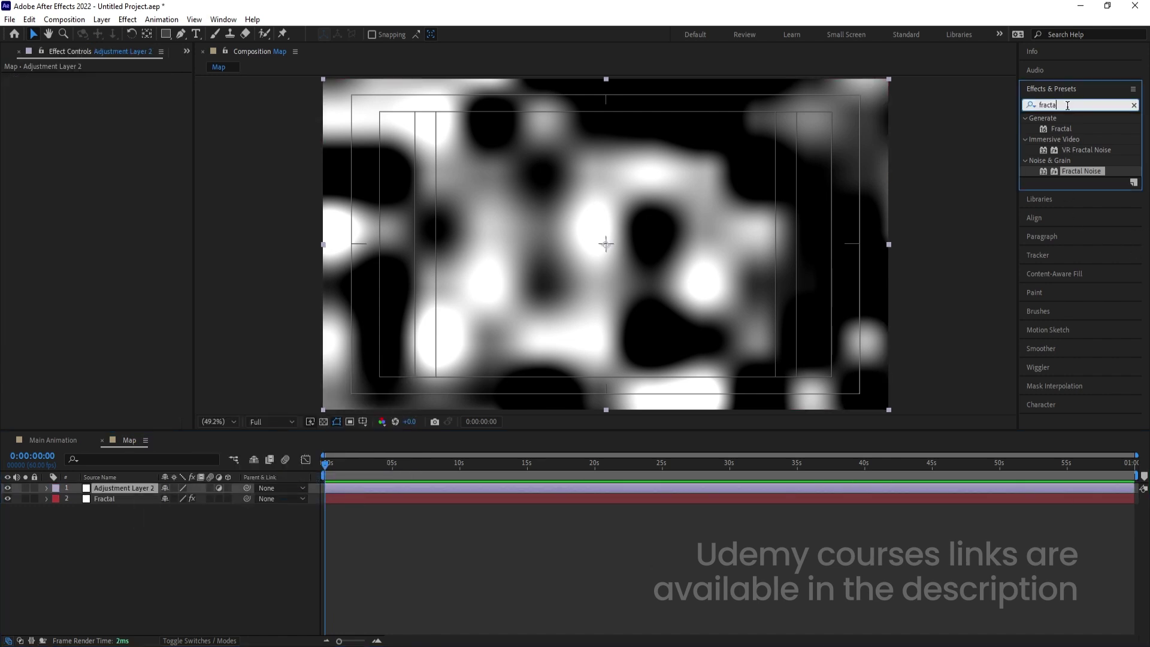
text(mos)
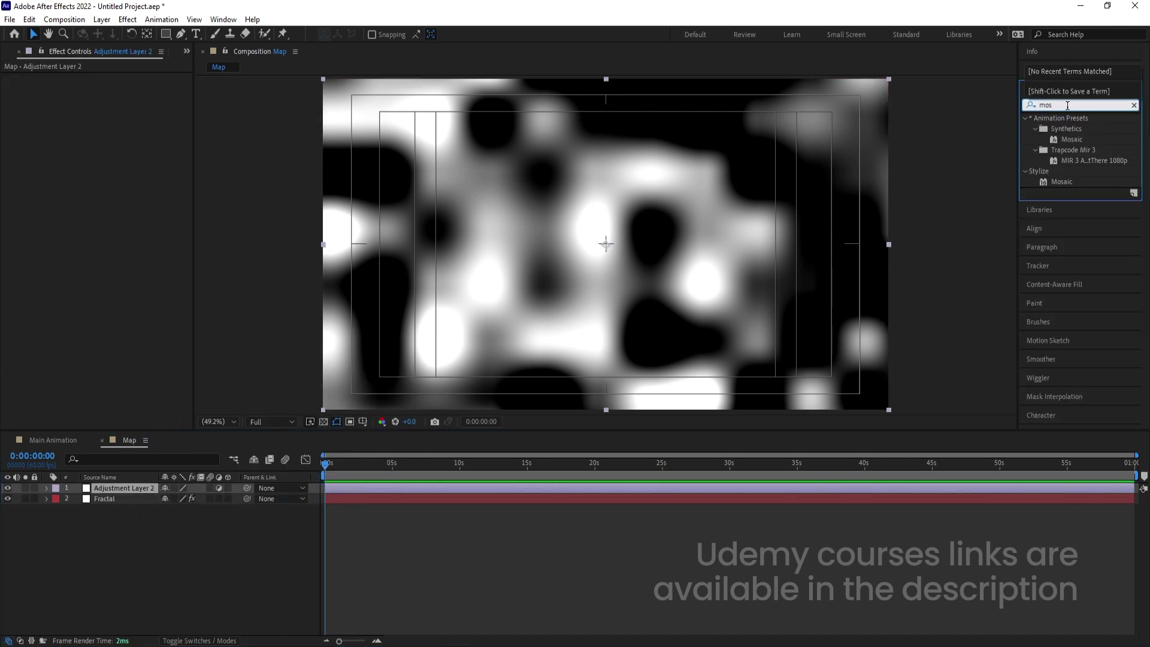
double_click(1063, 182)
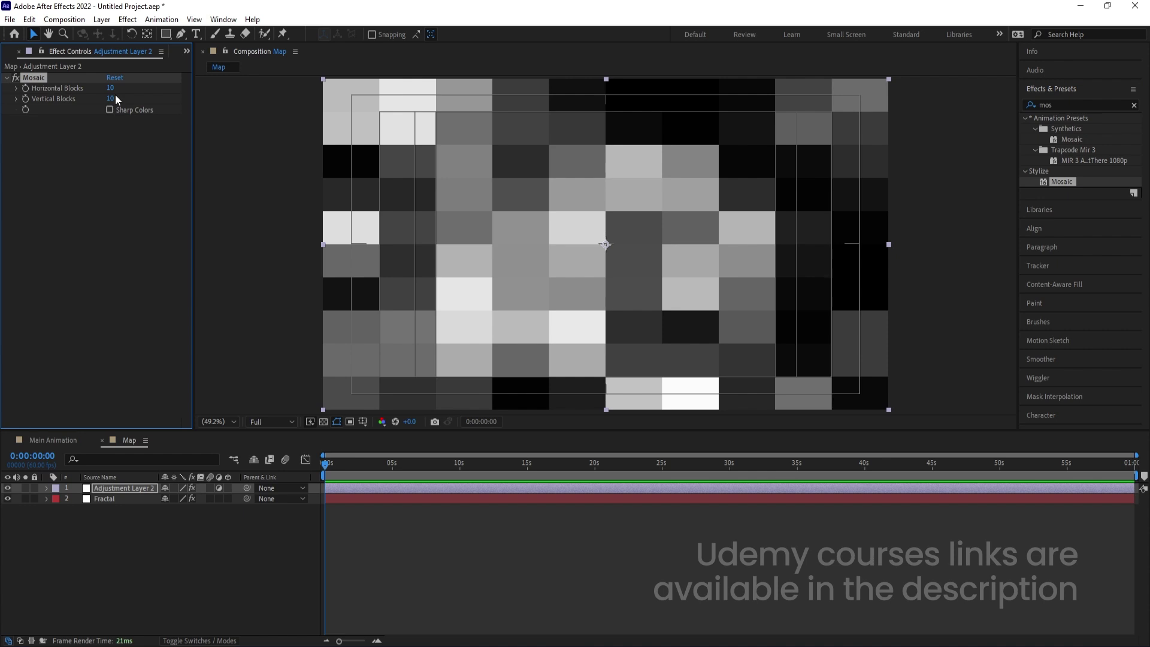
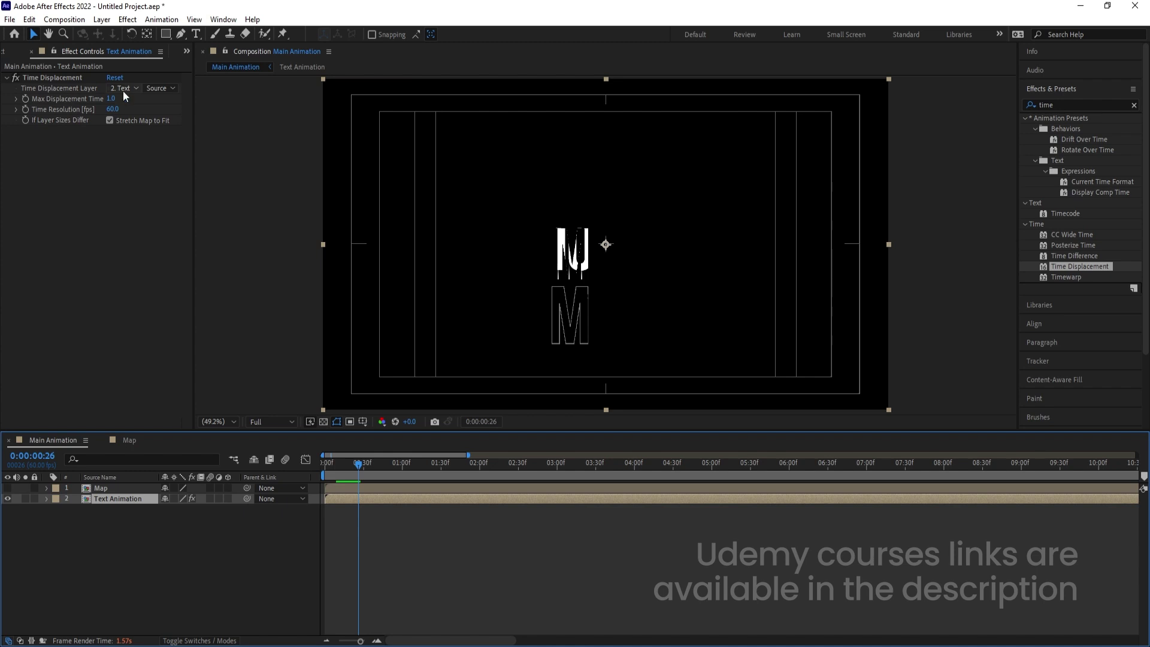
Step: Set the Text Animation layer's Time Displacement Layer to Map and lower the preview resolution to Quarter
click(123, 90)
click(130, 118)
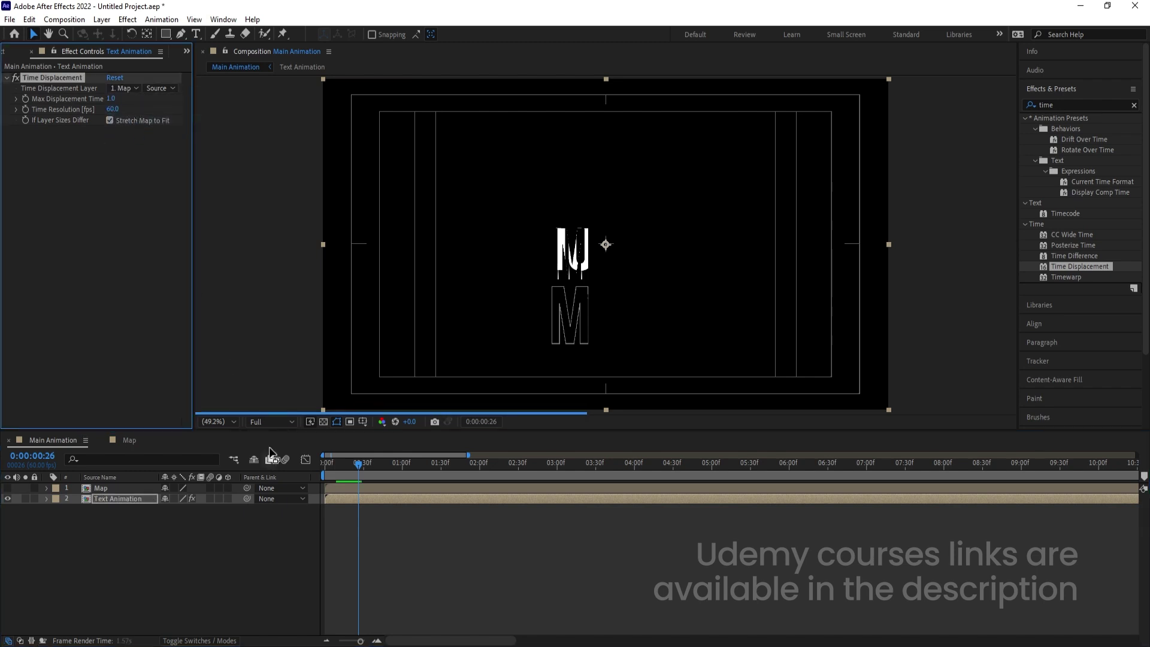
click(271, 422)
click(272, 493)
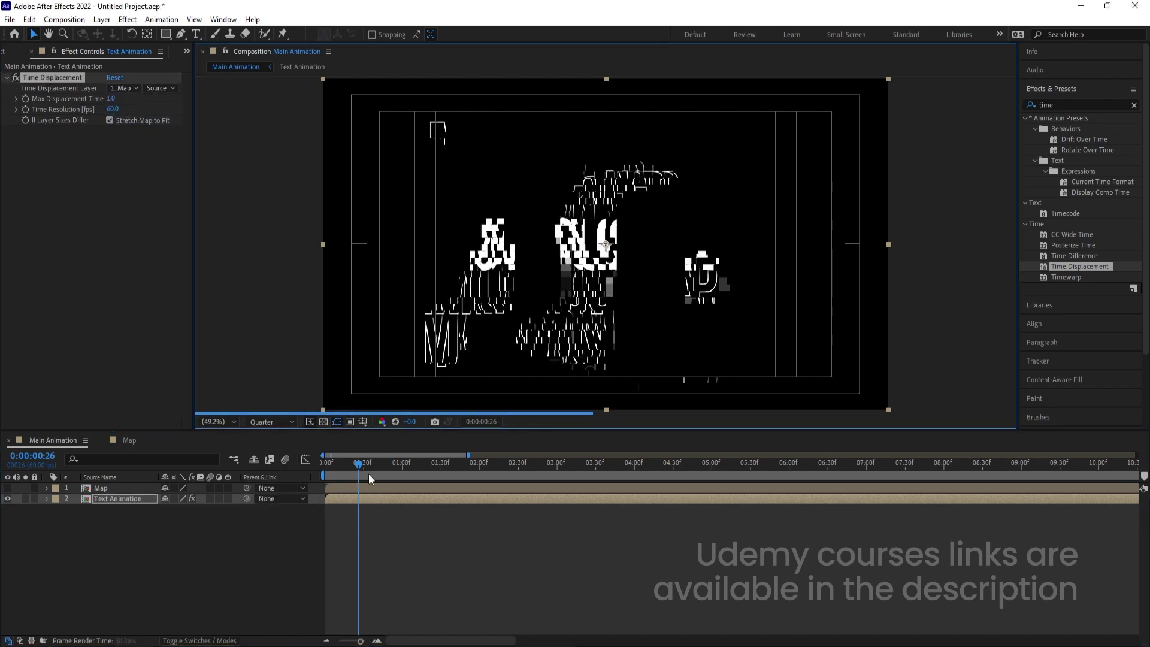
Step: Play the Main Animation composition from the first frame to check the time displacement on the text
drag(369, 473, 299, 465)
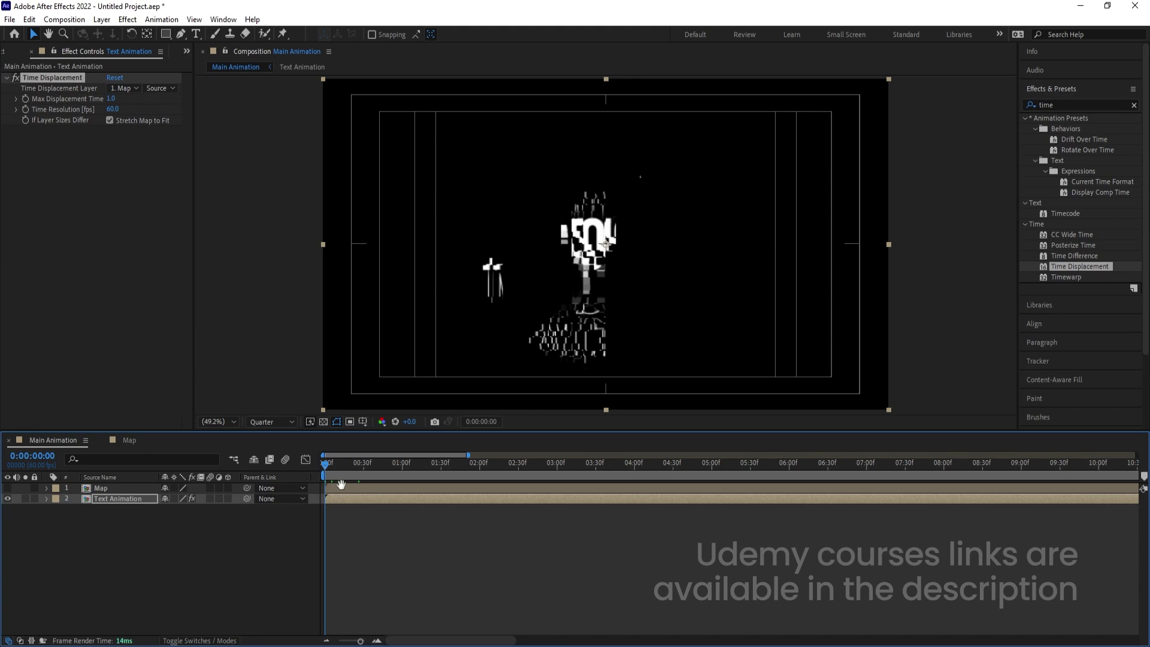
key(space)
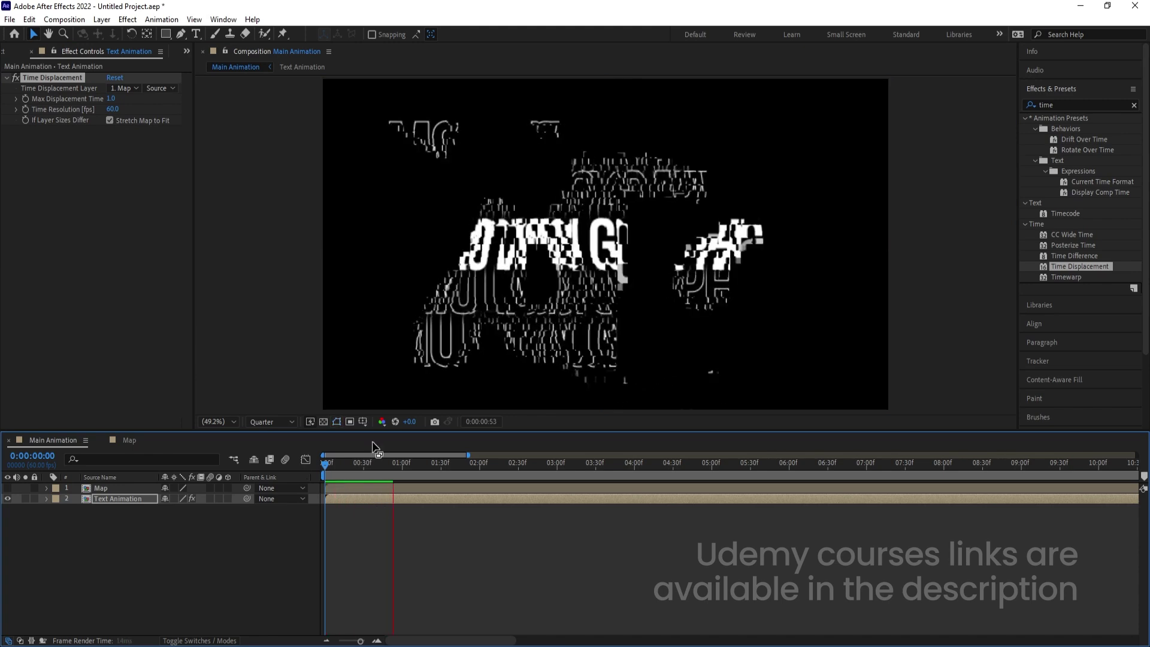
key(space)
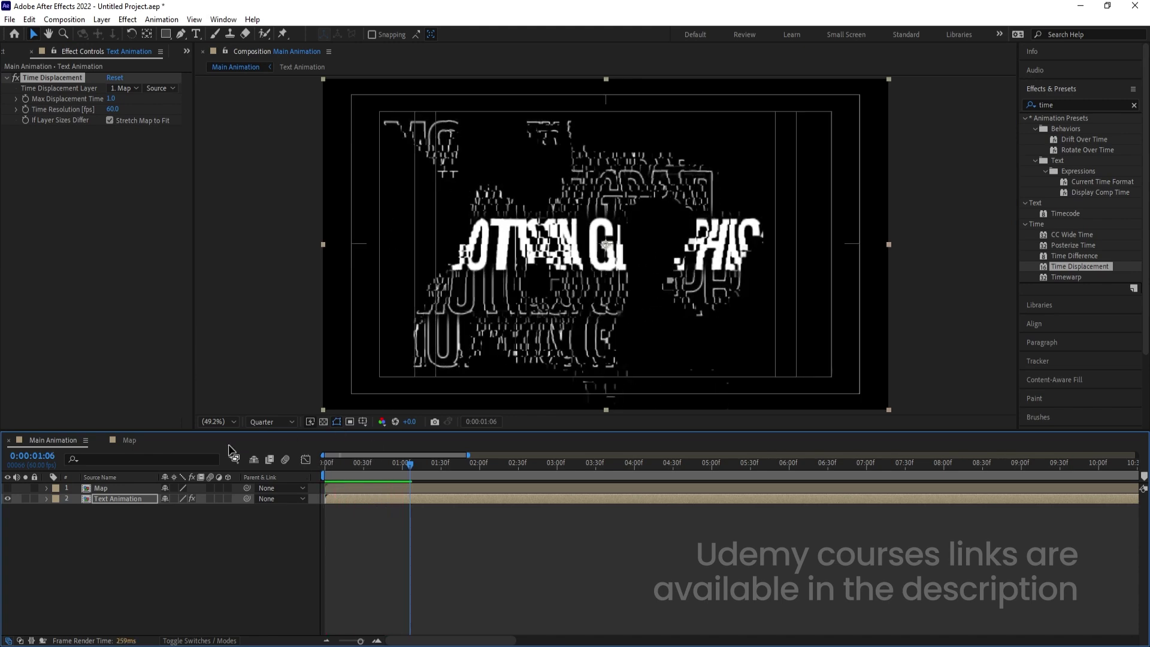
Step: In the Map composition, set the Fractal solid's Fractal Noise Scale to 765 and Brightness to -55
click(130, 440)
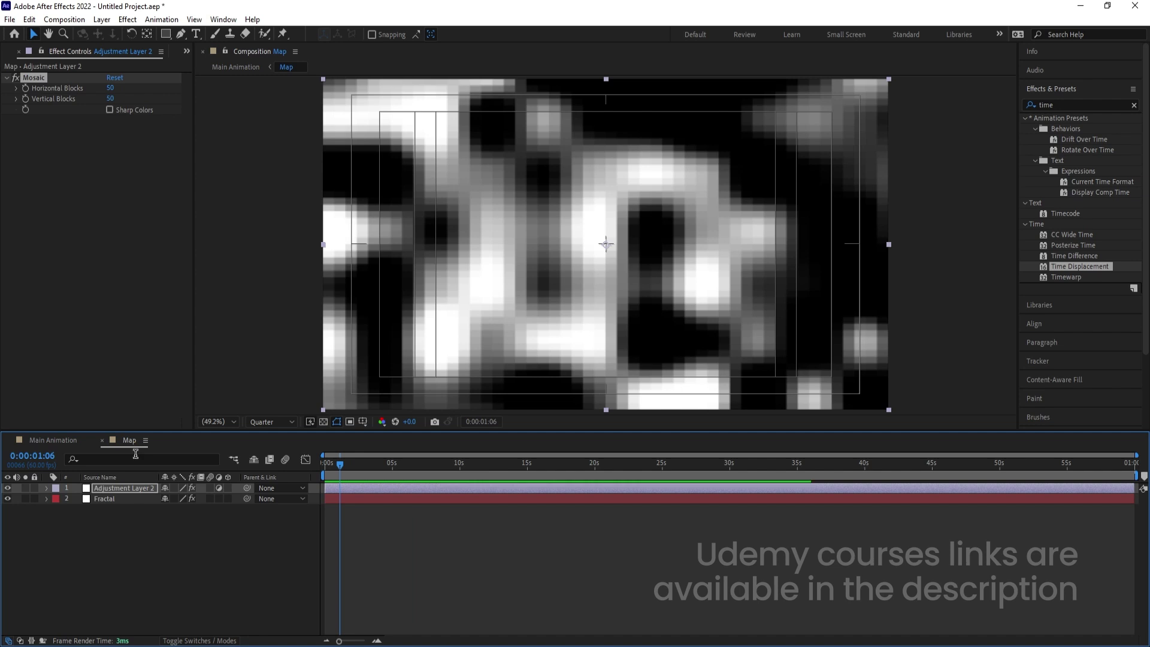
click(108, 499)
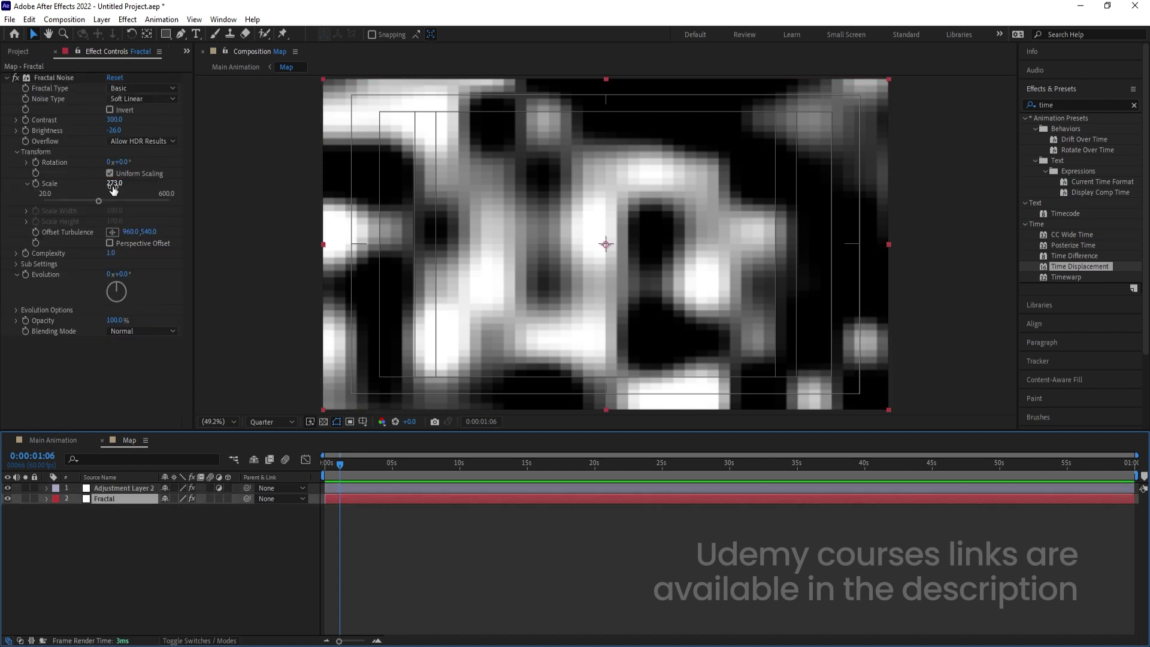
drag(112, 184, 385, 168)
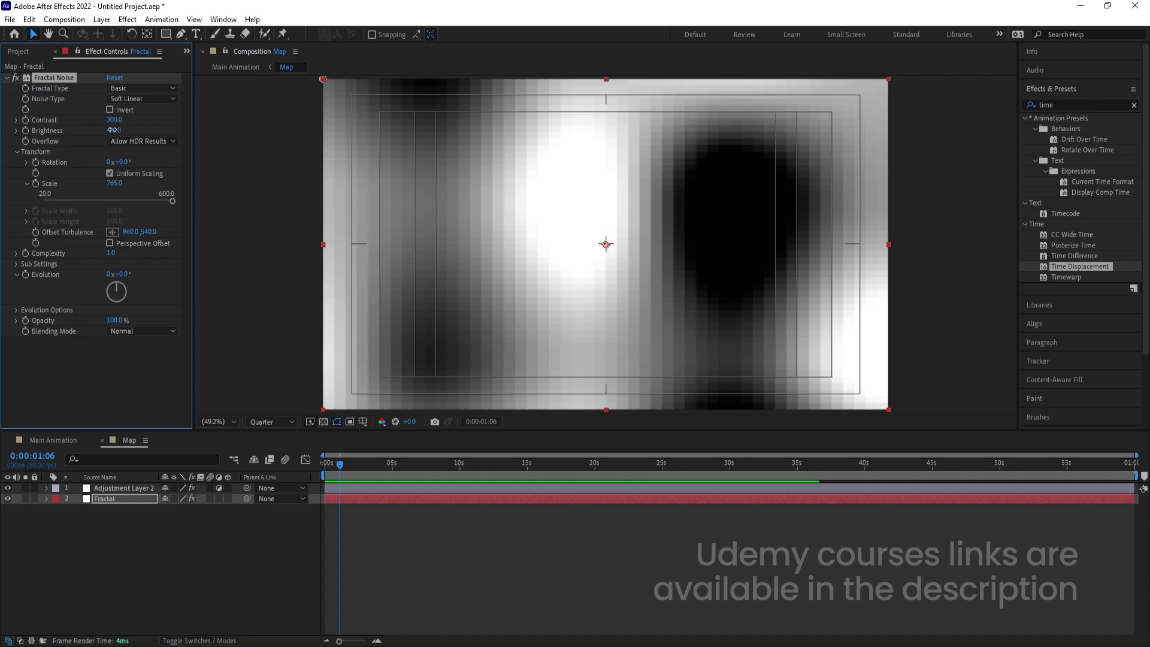
drag(110, 130, 97, 132)
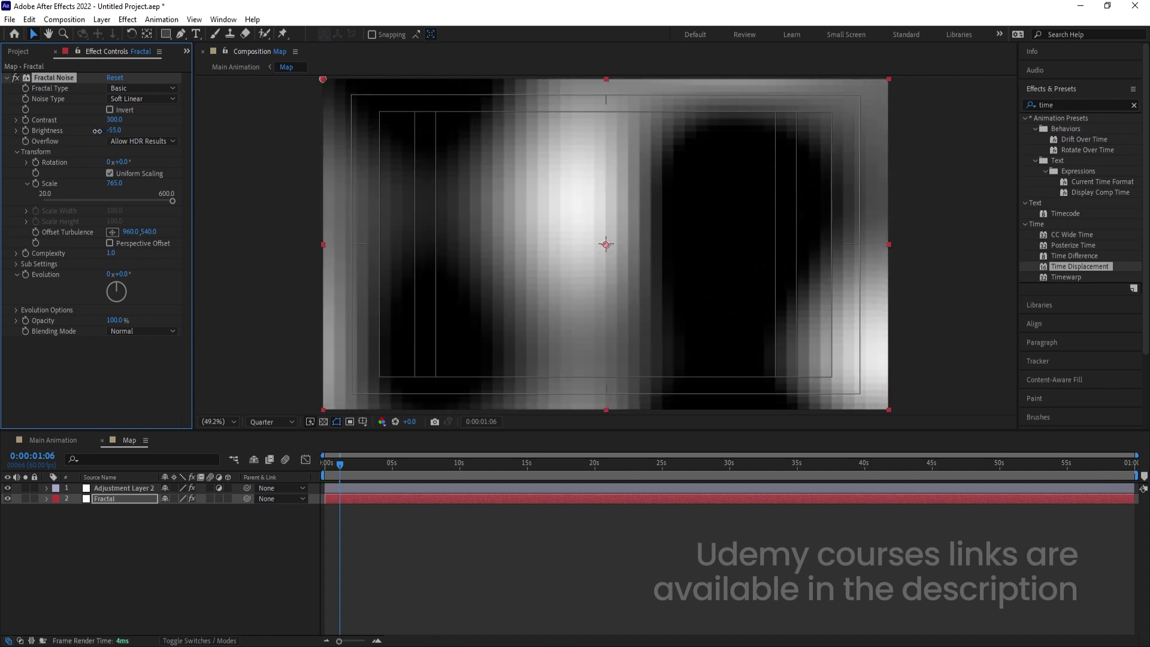
Step: Preview Main Animation from the start to check the displacement with the larger, darker noise map
click(76, 444)
drag(395, 465, 304, 473)
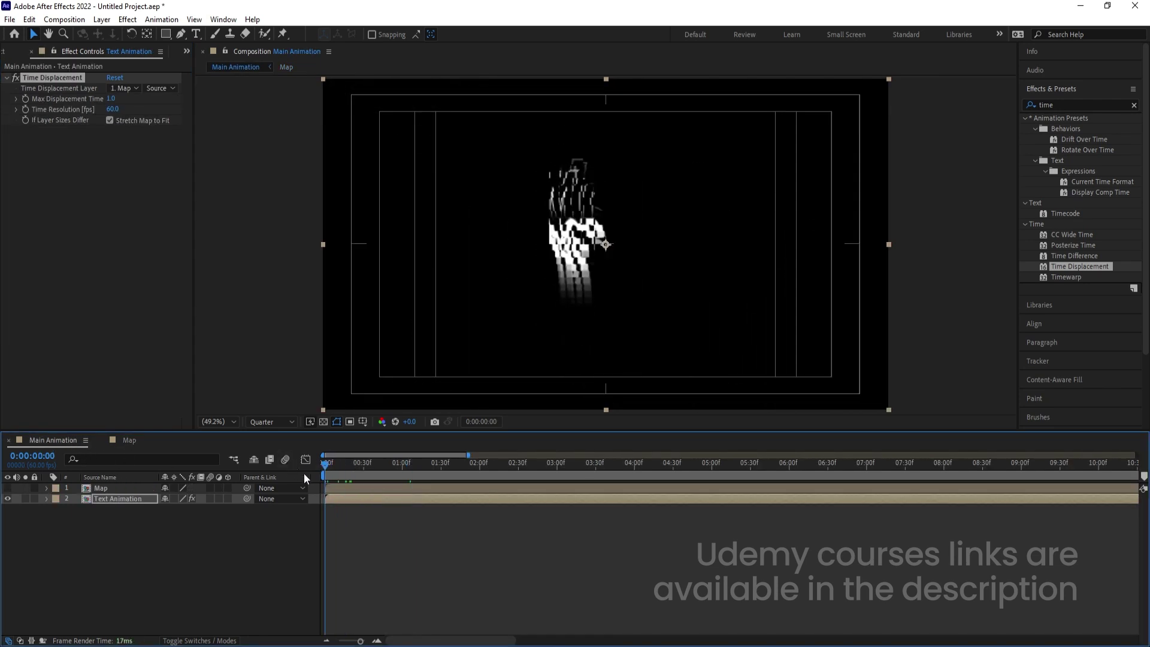
key(space)
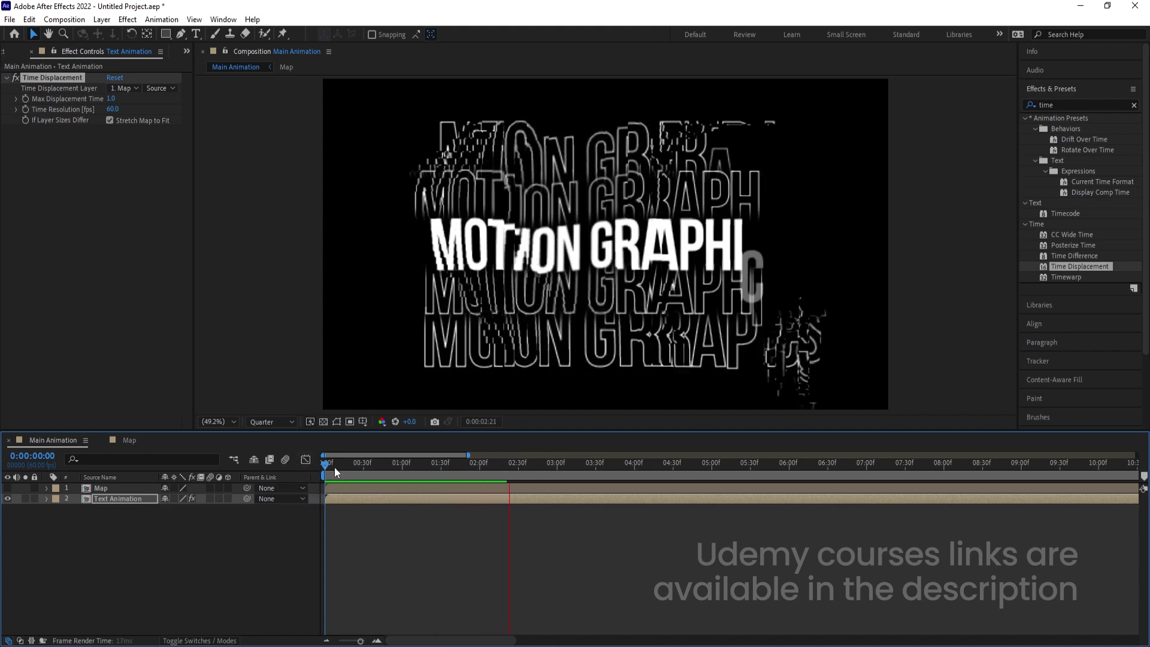
key(space)
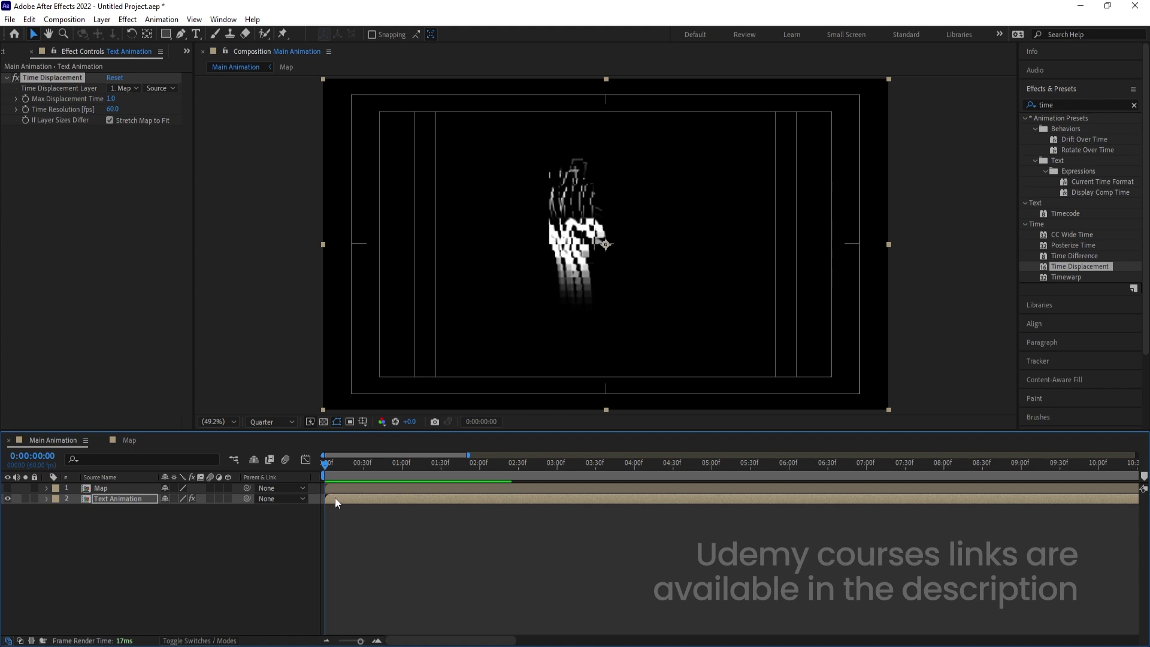
Step: Shift all layers in the Text Animation composition together so the first ones start at frame 30, keeping their stagger
double_click(336, 498)
key(ctrl+a)
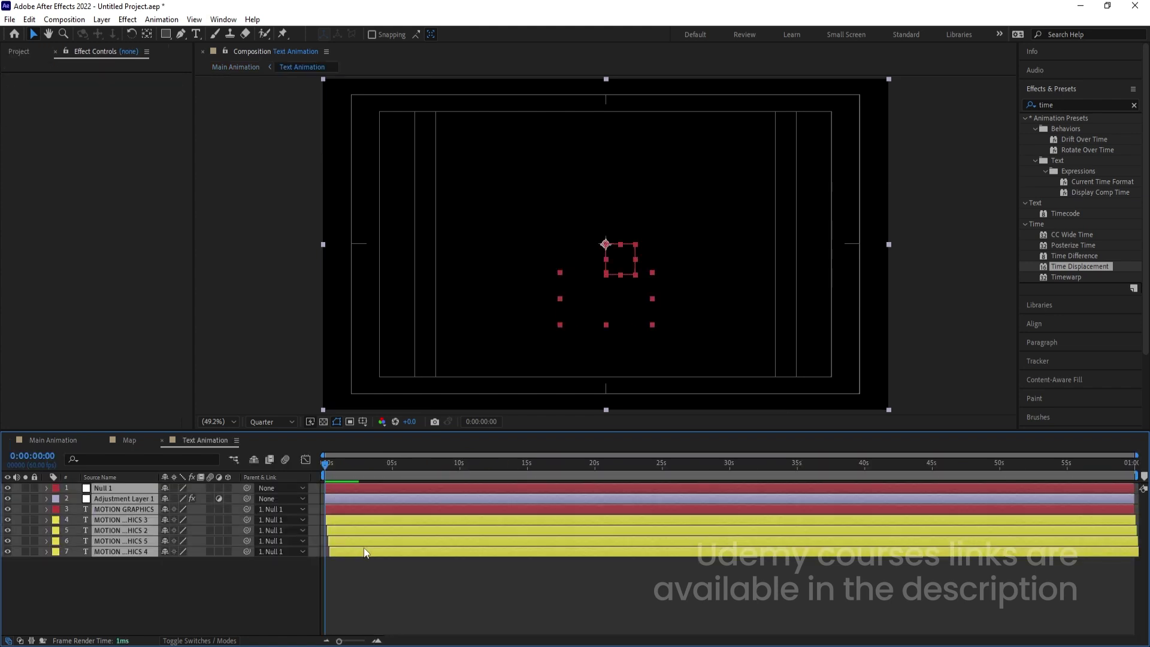
scroll(362, 505, up, 5)
mouse_move(341, 484)
mouse_down()
mouse_move(395, 483)
mouse_move(360, 483)
mouse_up()
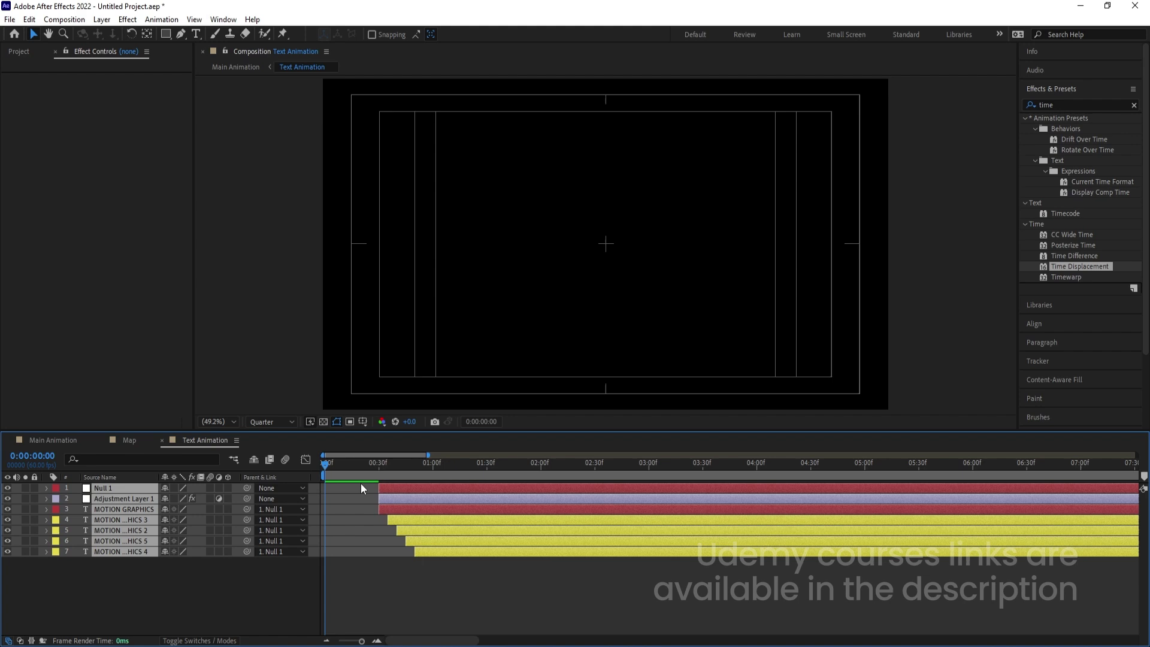
Step: Preview Main Animation to check how the text appears with the delayed start
click(53, 440)
key(space)
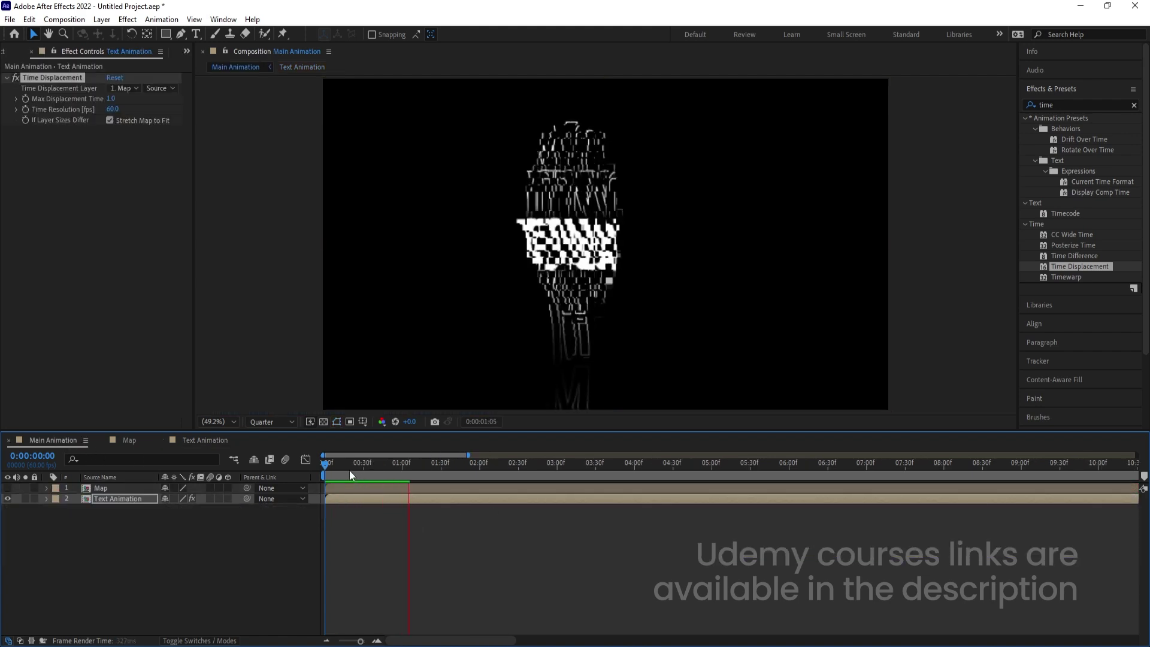
key(space)
Step: Pre-compose the Map and Text Animation layers into a composition named Main Text Animation
click(137, 540)
key(ctrl+a)
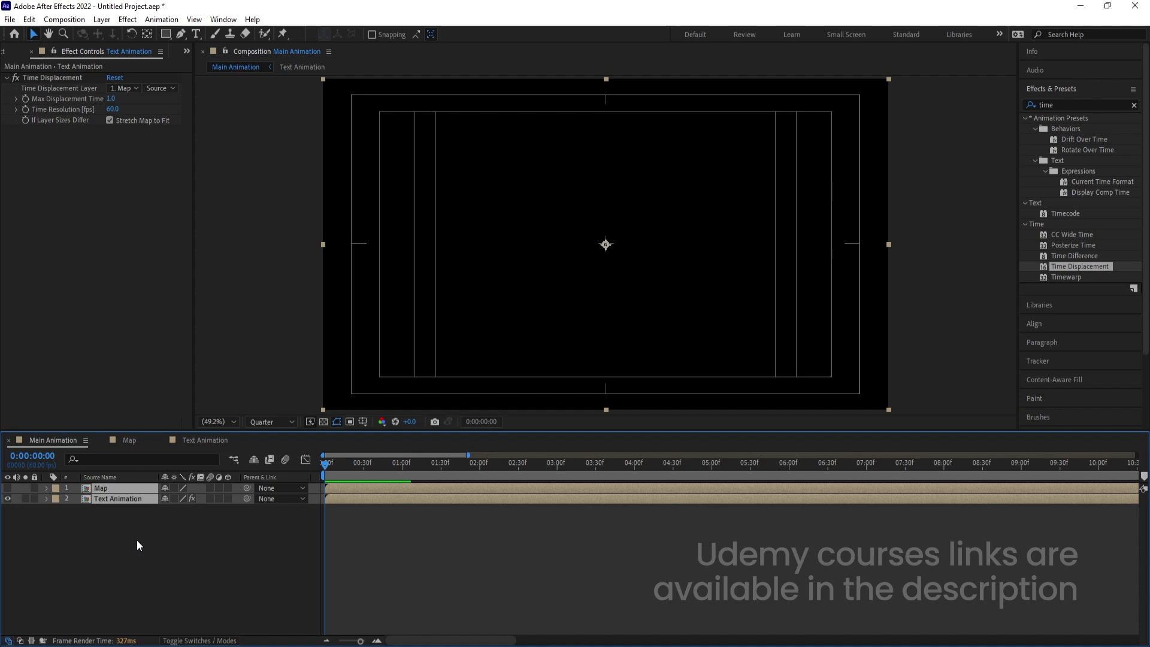
key(ctrl+shift+c)
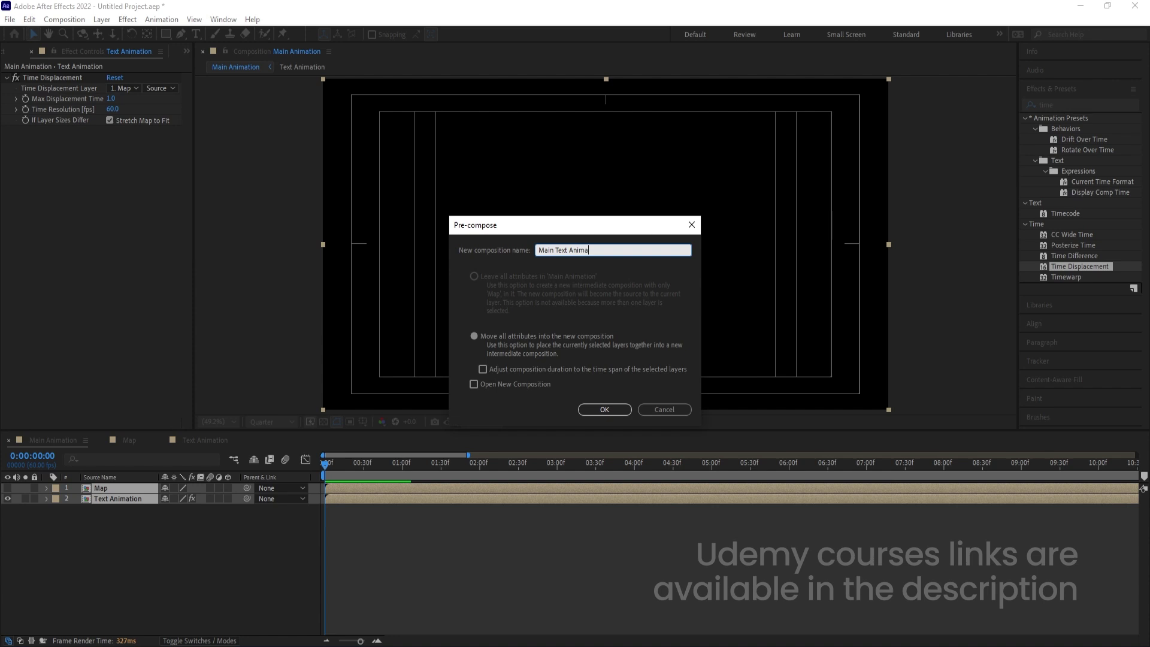
key(Return)
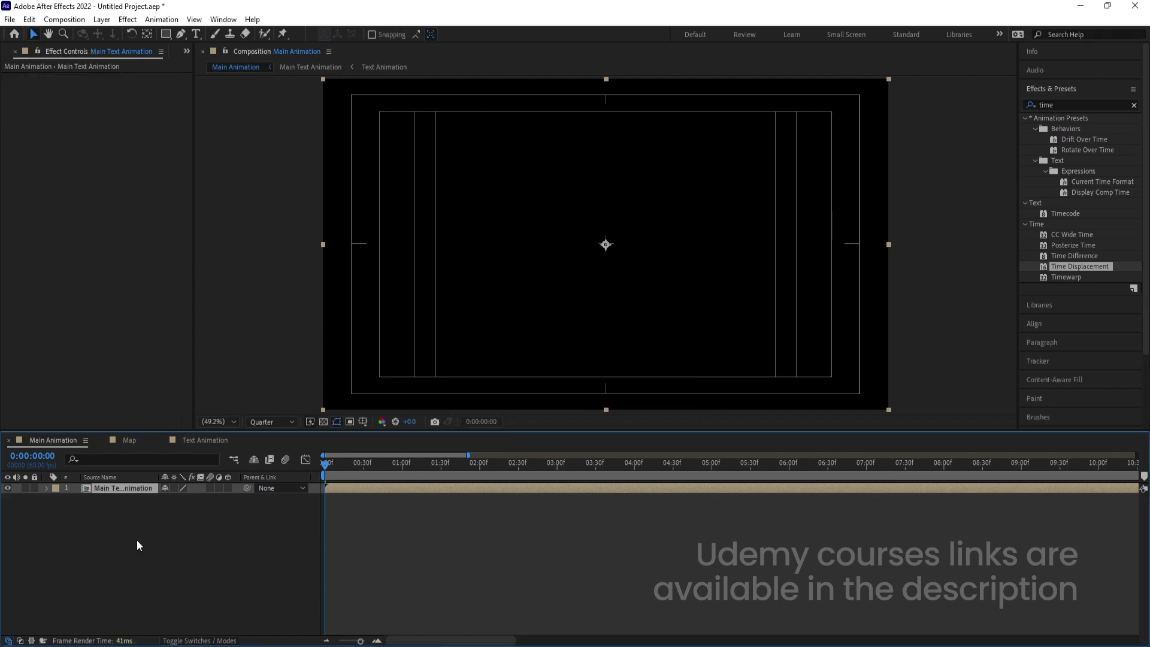
Step: Duplicate the Main Text Animation layer four times to get five stacked copies
click(137, 540)
click(119, 490)
key(ctrl+d)
key(ctrl+d)
key(ctrl+d)
key(ctrl+d)
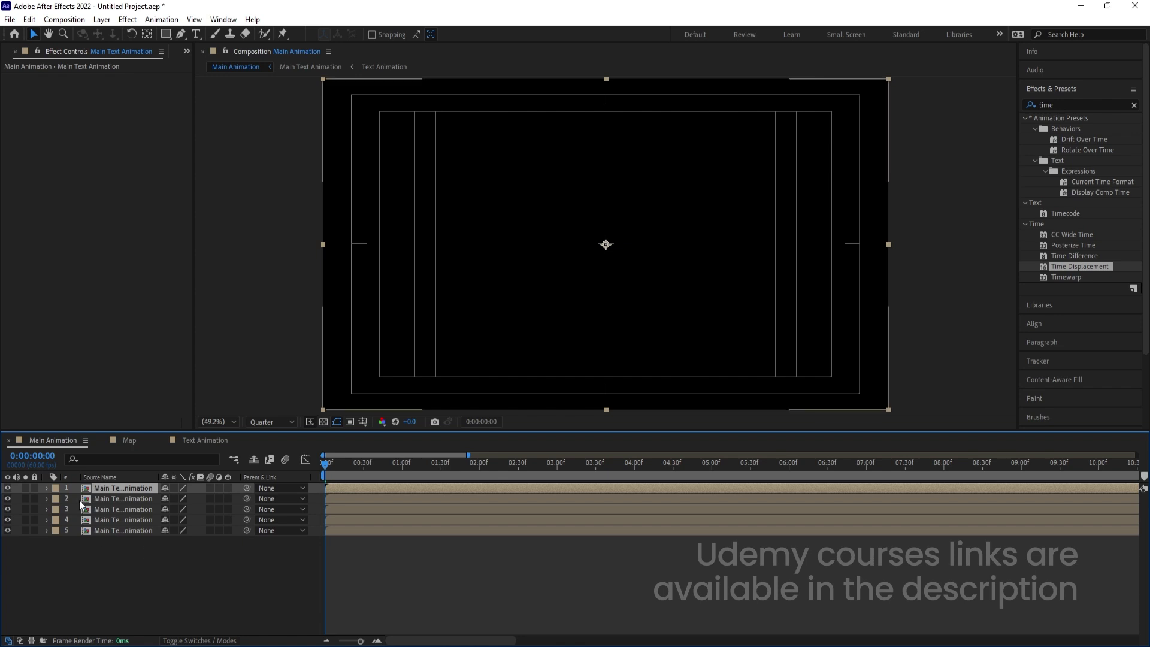
Step: Find the Fill effect and apply it to the lowest Main Text Animation copy, layer 5, with its default red
click(110, 528)
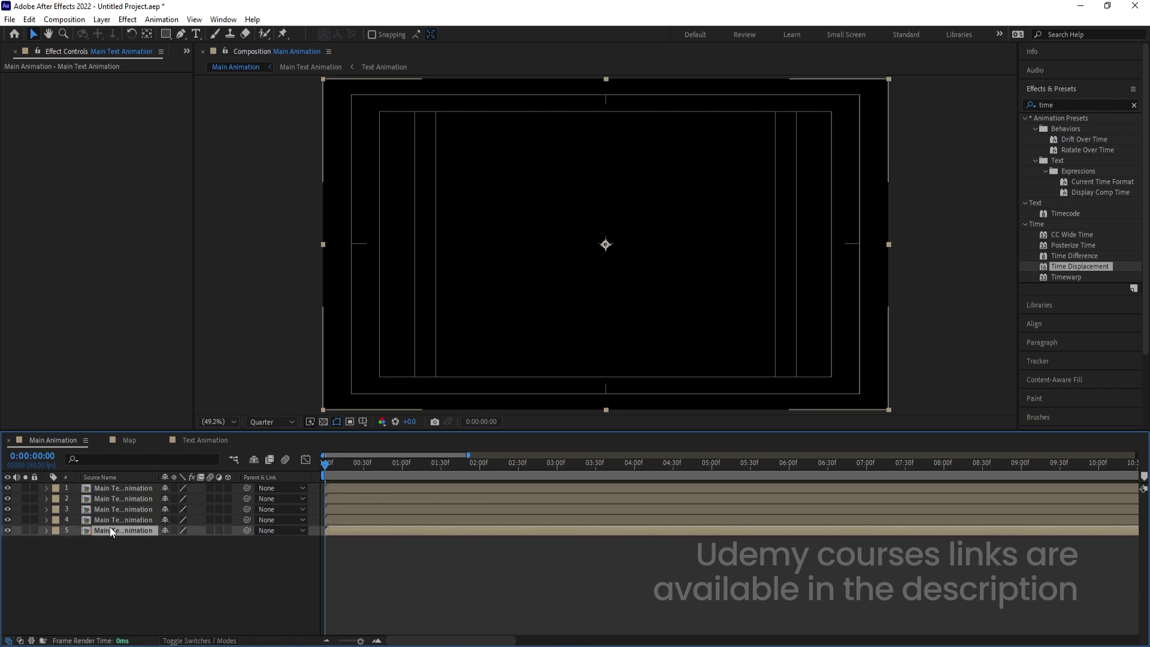
double_click(1062, 106)
text(fill)
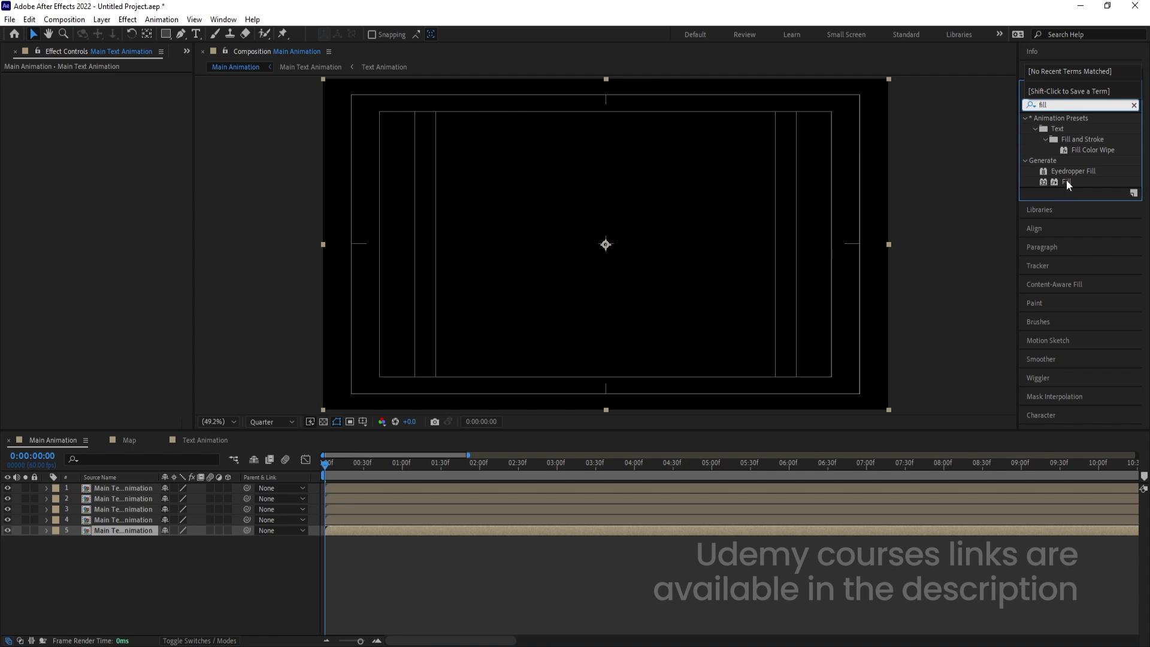
double_click(1066, 181)
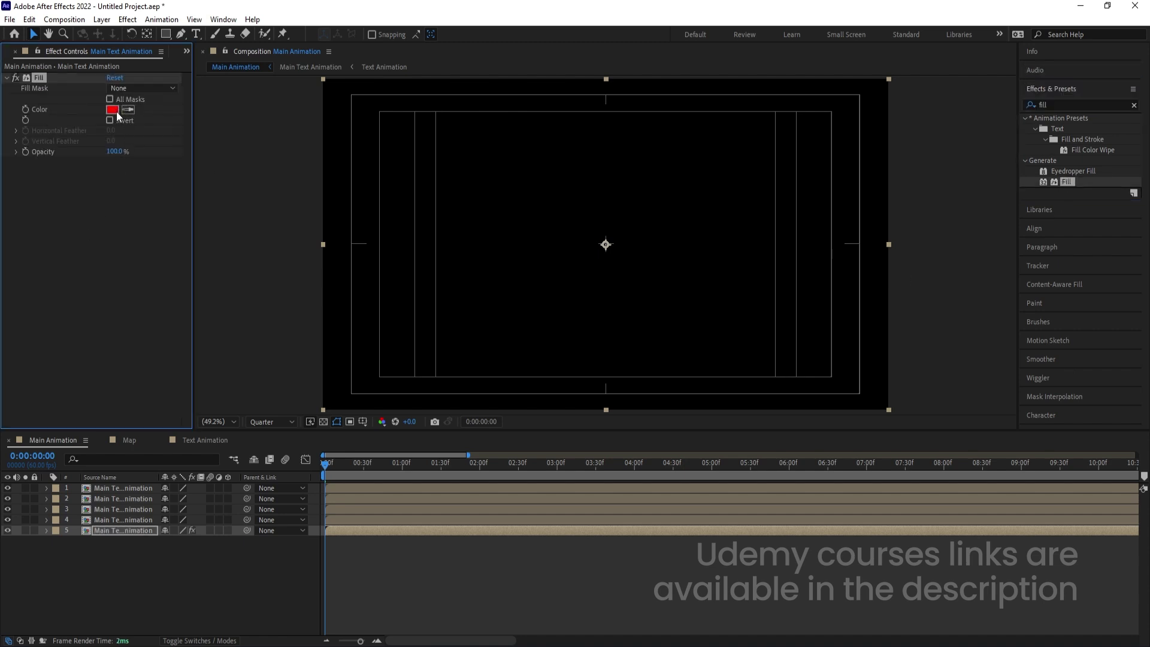
Step: Apply a Fill effect to the Main Text Animation copy on layer 4 and choose a blue colour
click(117, 520)
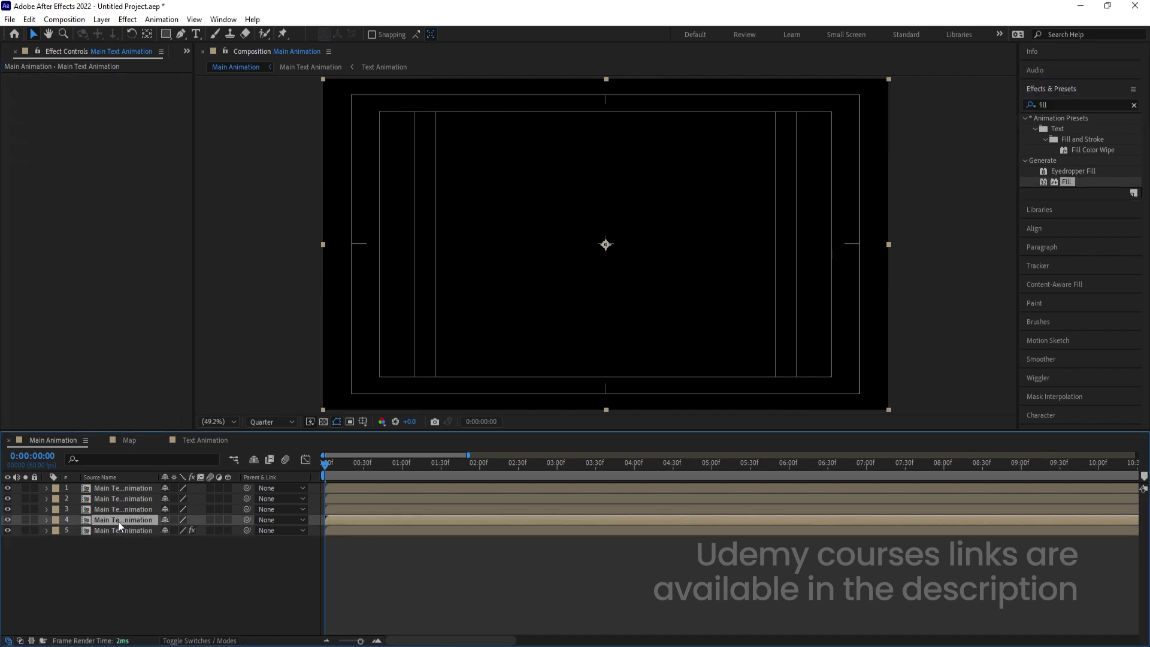
double_click(1066, 181)
click(111, 108)
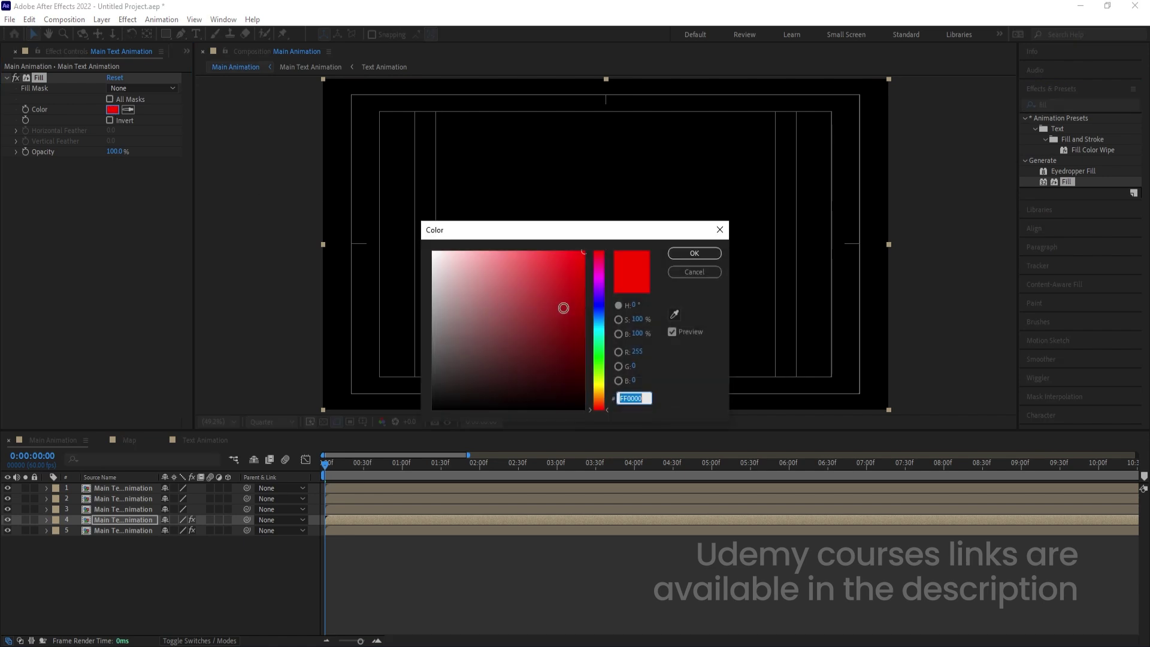
click(598, 314)
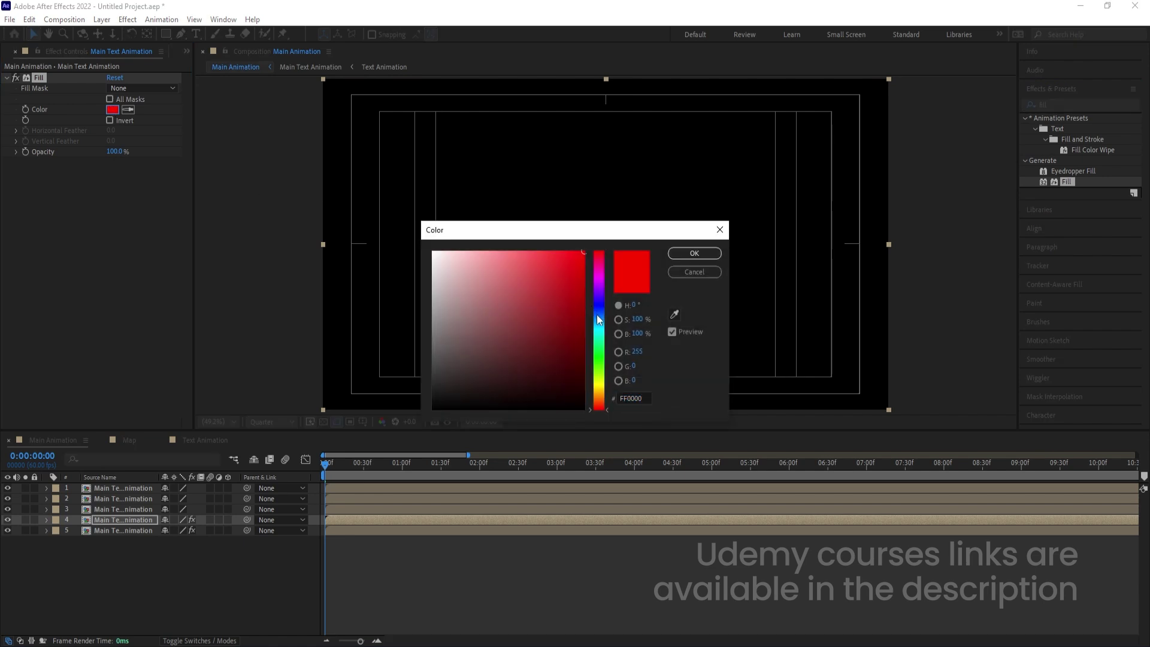
click(689, 254)
Step: Apply a Fill effect to the Main Text Animation copy on layer 3 with the green colour 00FF24
click(142, 509)
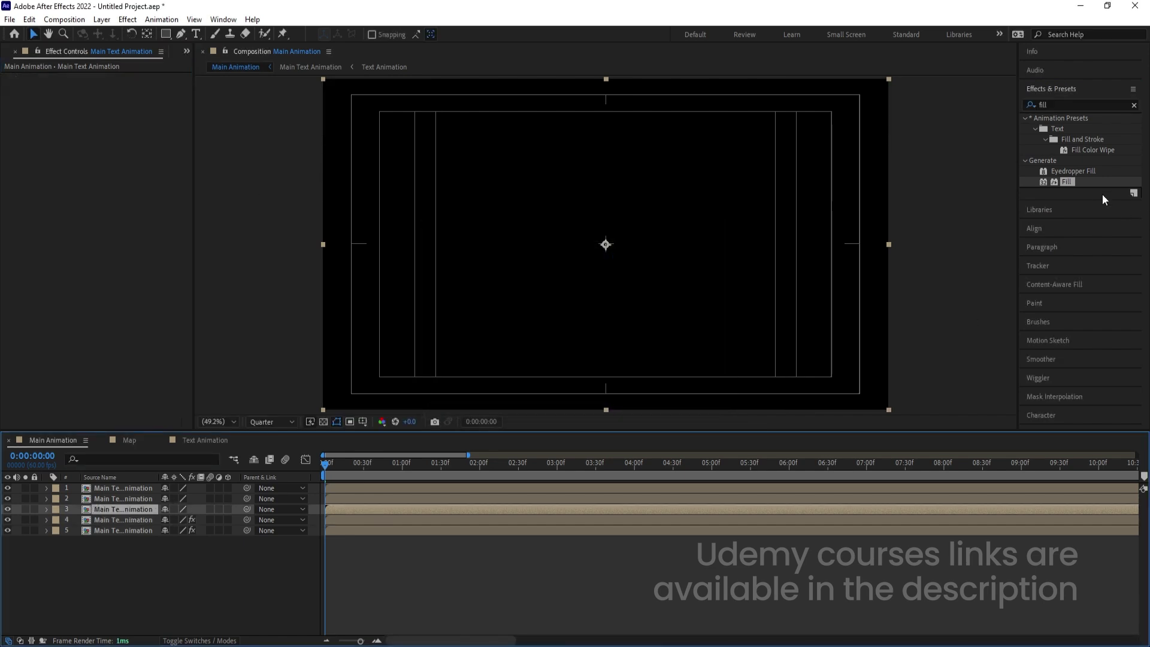
double_click(1072, 178)
click(107, 108)
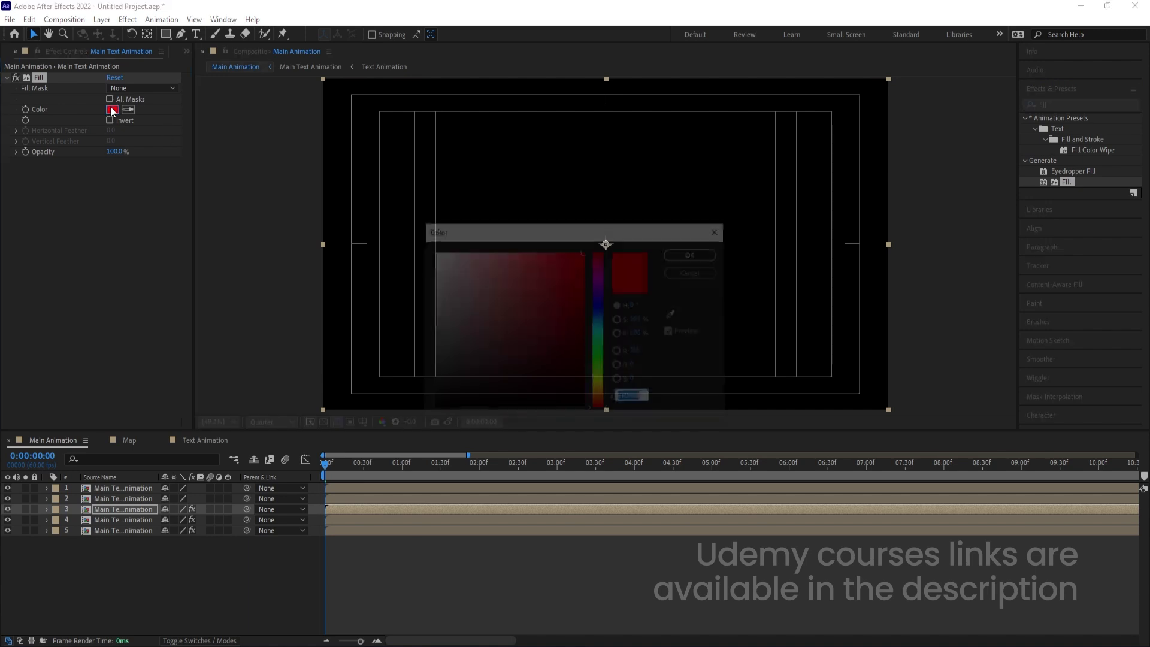
drag(600, 340, 599, 354)
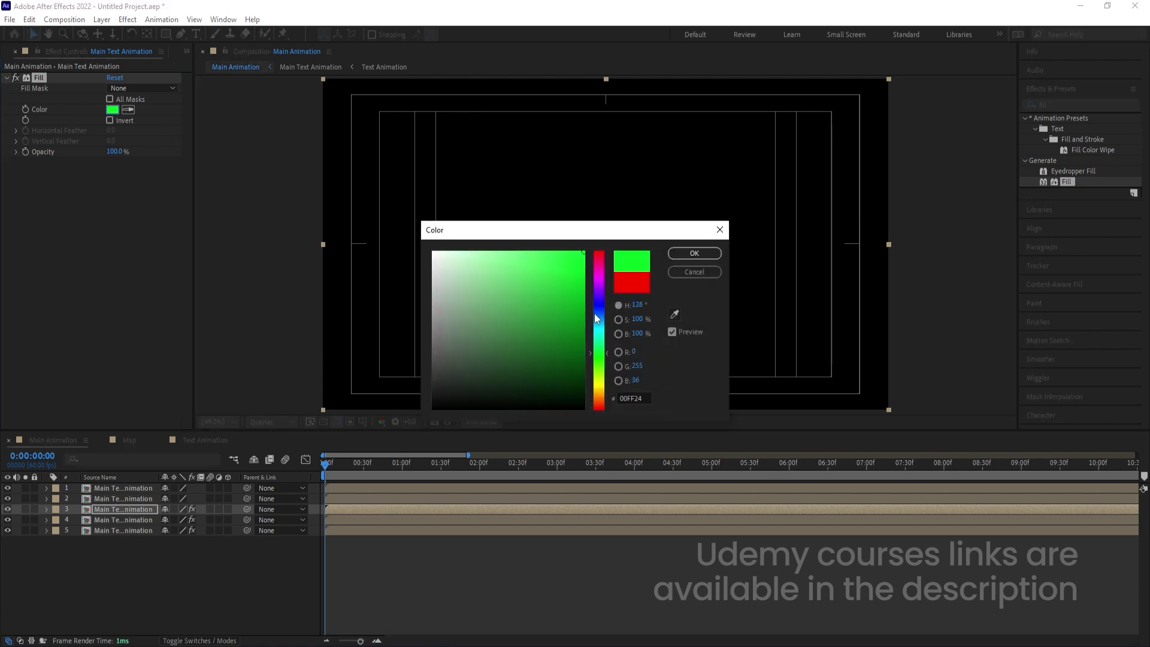
click(689, 258)
Step: Apply the Find Edges effect to the Main Text Animation copy on layer 2 and enable its Invert option
click(101, 500)
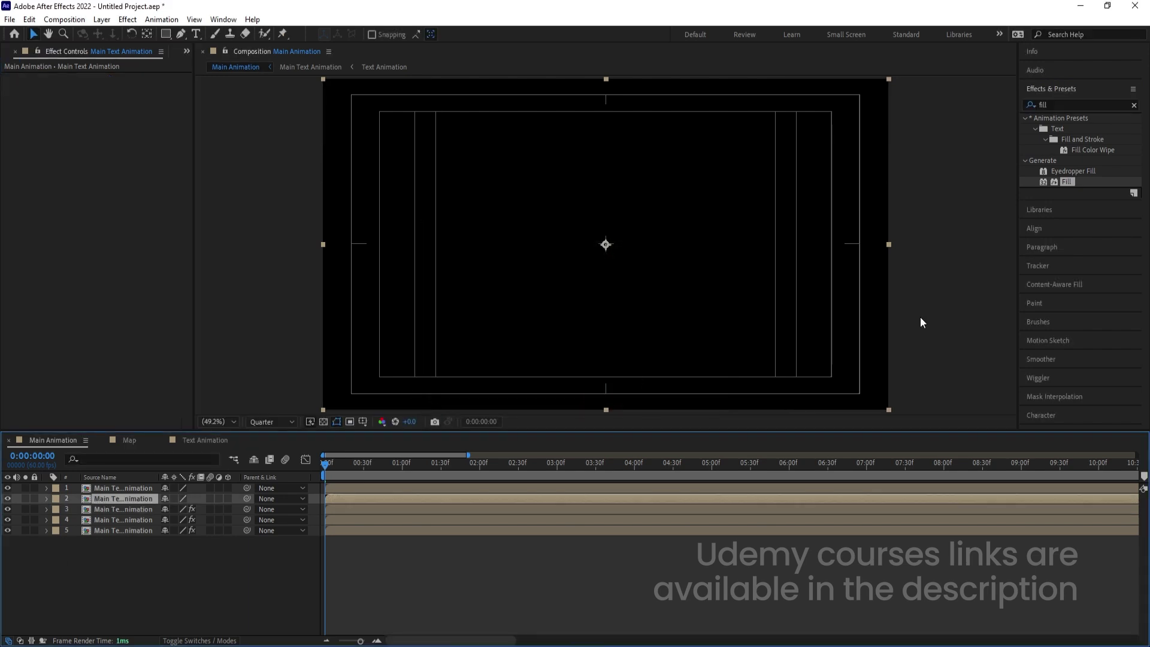
click(1060, 105)
text(find)
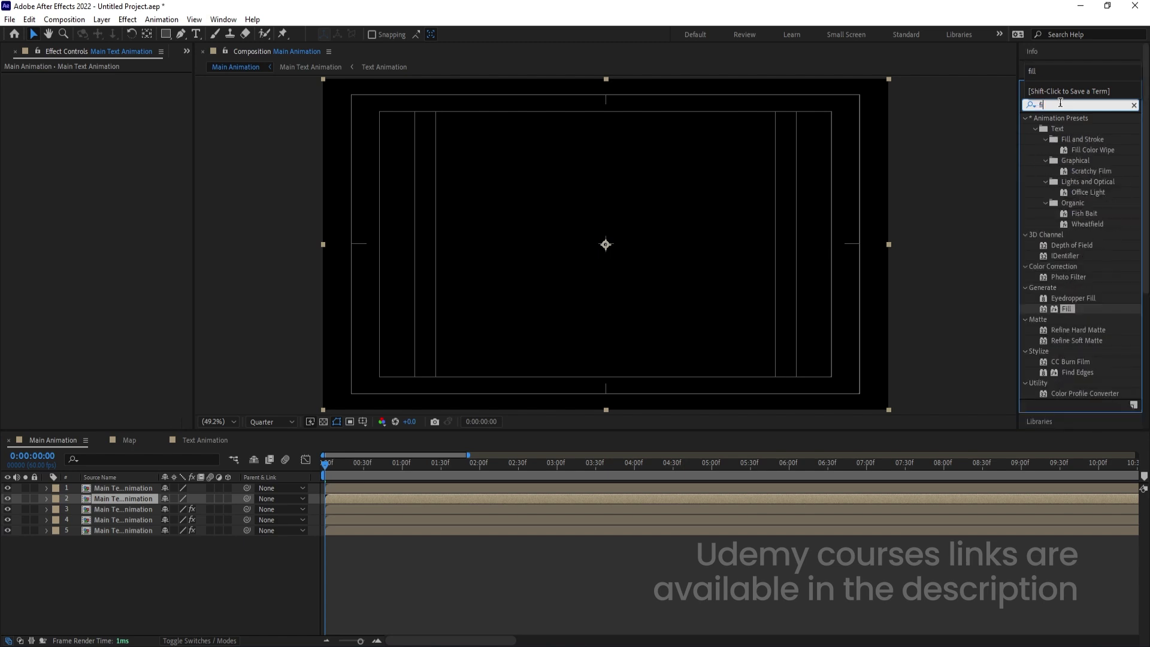
double_click(1072, 128)
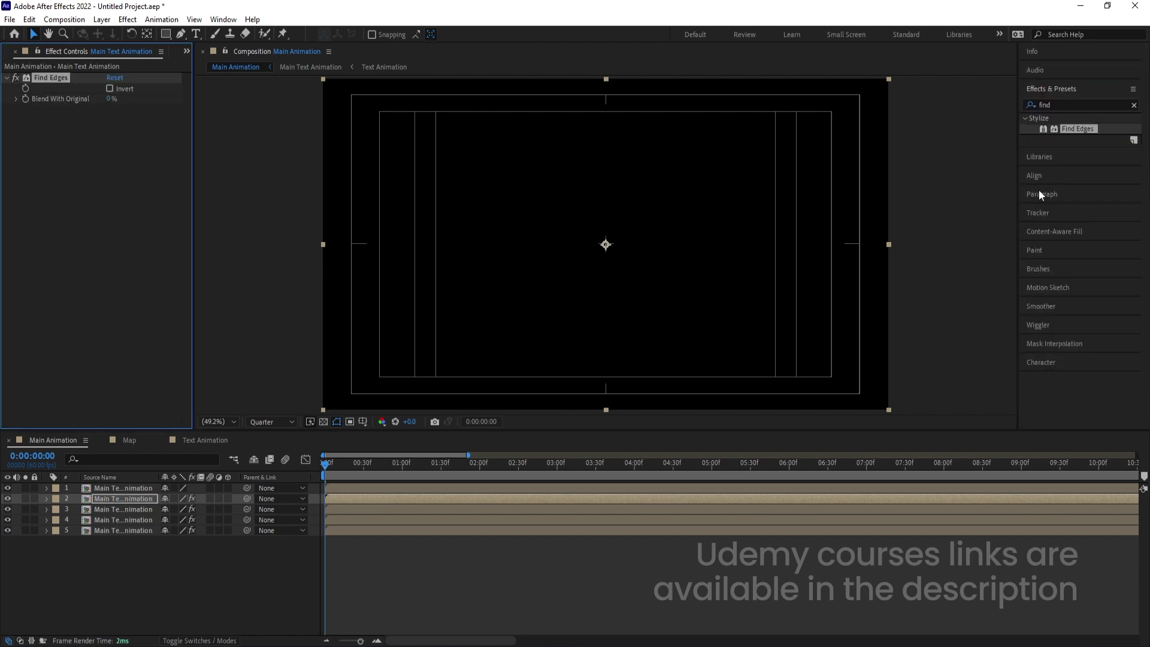
click(110, 88)
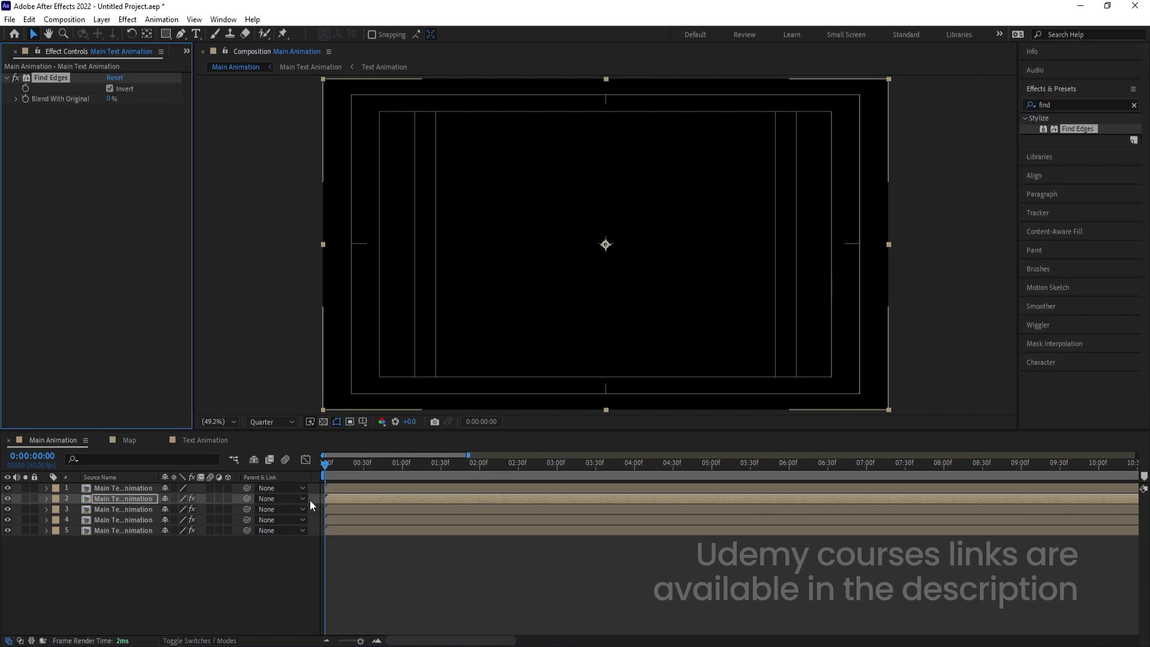
Step: Offset the Main Text Animation copies in time so layer 4 starts at frame 1 and layer 3 at frame 2
click(369, 574)
scroll(369, 574, up, 5)
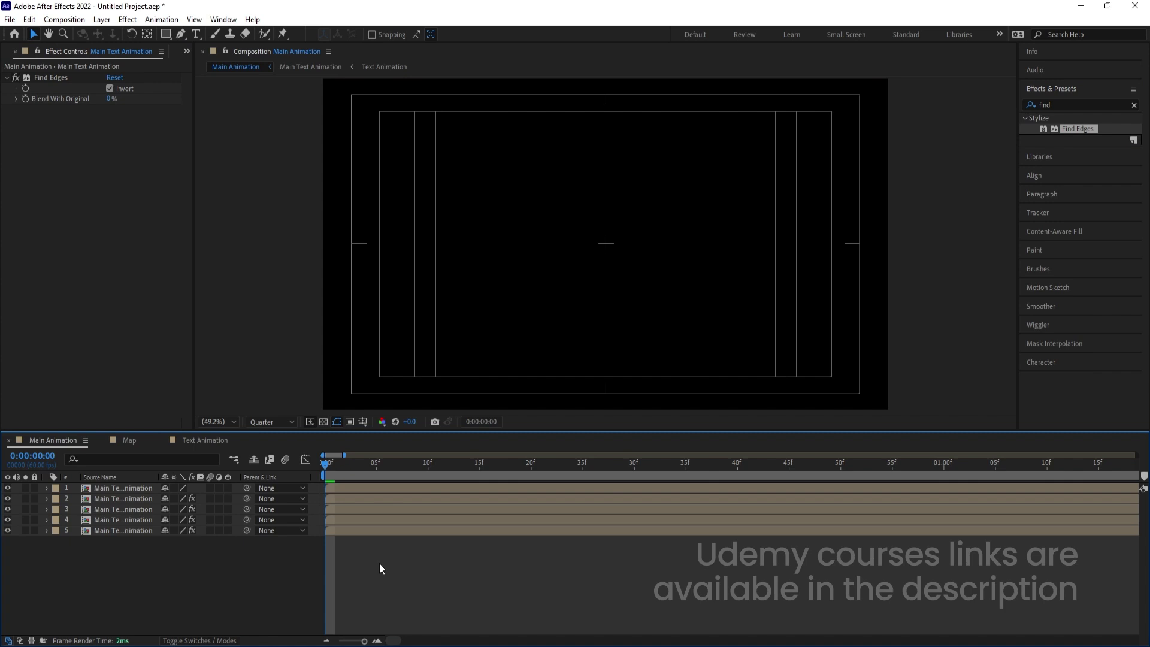
key(Page_Down)
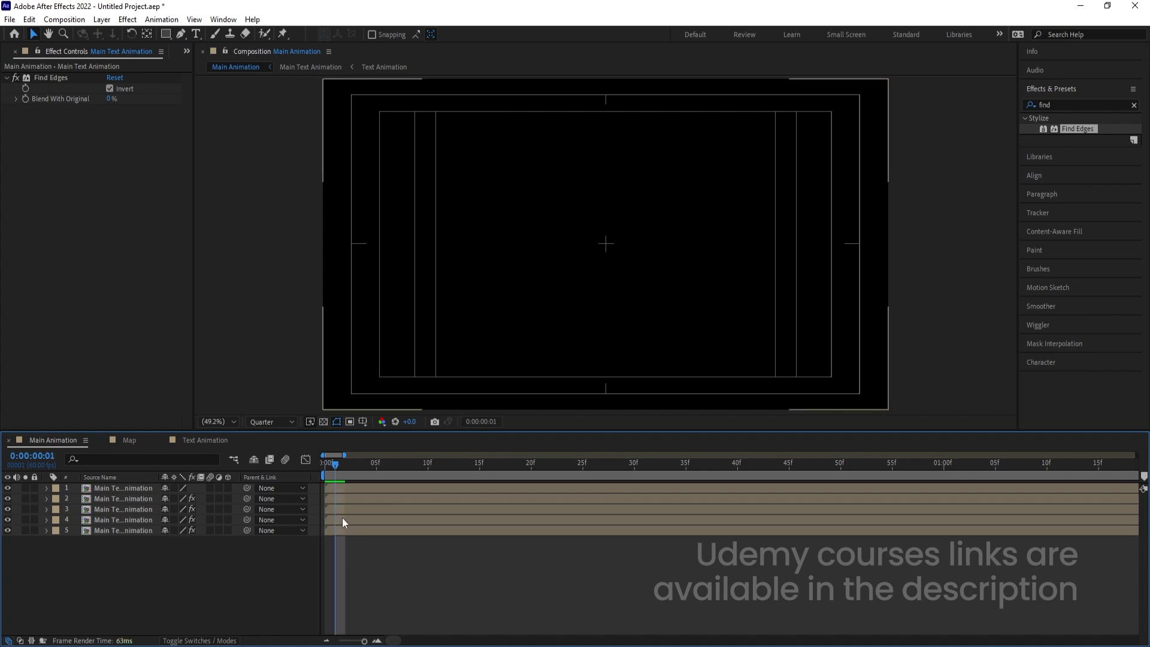
click(342, 522)
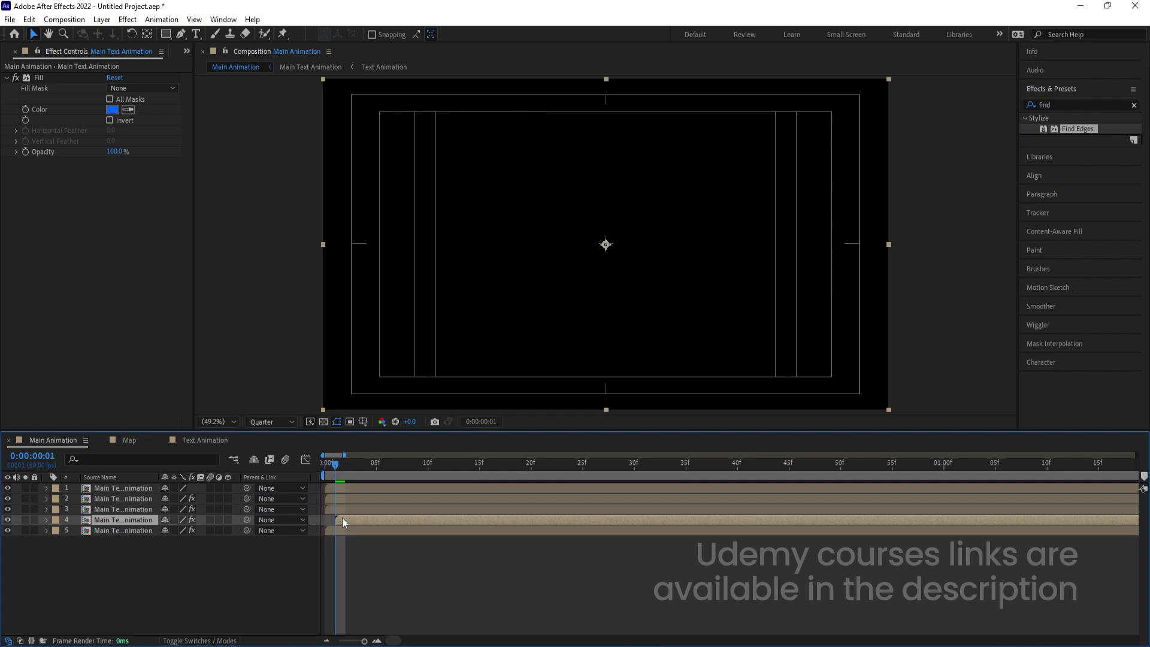
key(Page_Down)
click(344, 510)
key([)
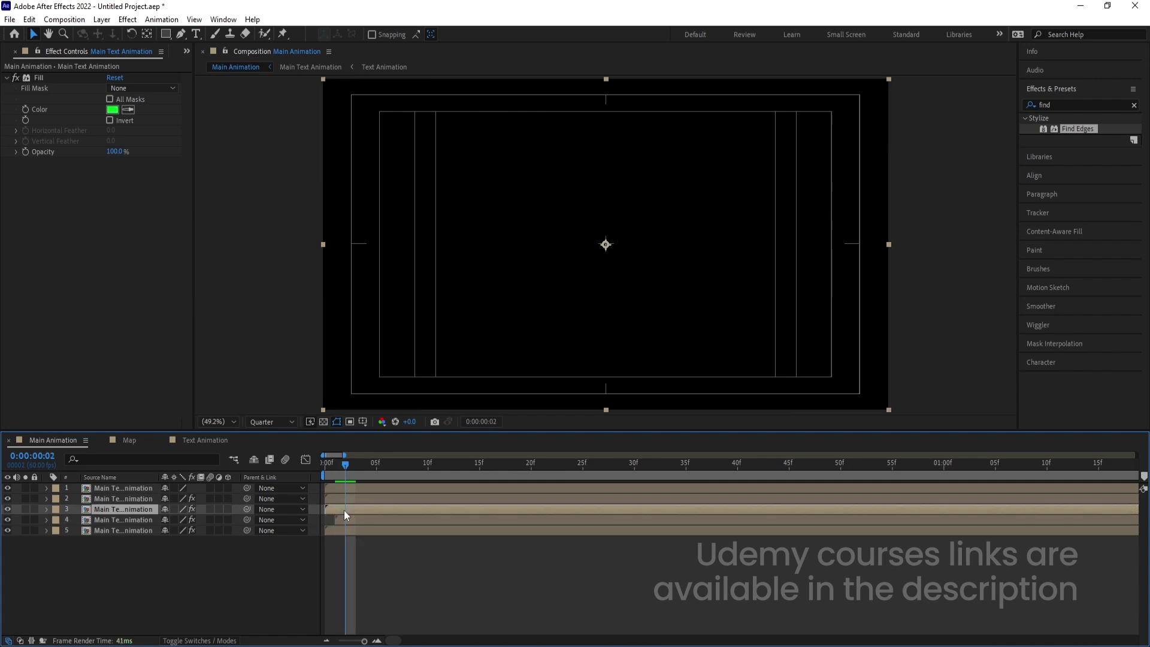
Step: Continue the one-frame stagger so the copy on layer 2 starts at frame 3 and layer 1 at frame 4
key(Page_Down)
click(350, 503)
key([)
key(Page_Down)
click(361, 489)
key([)
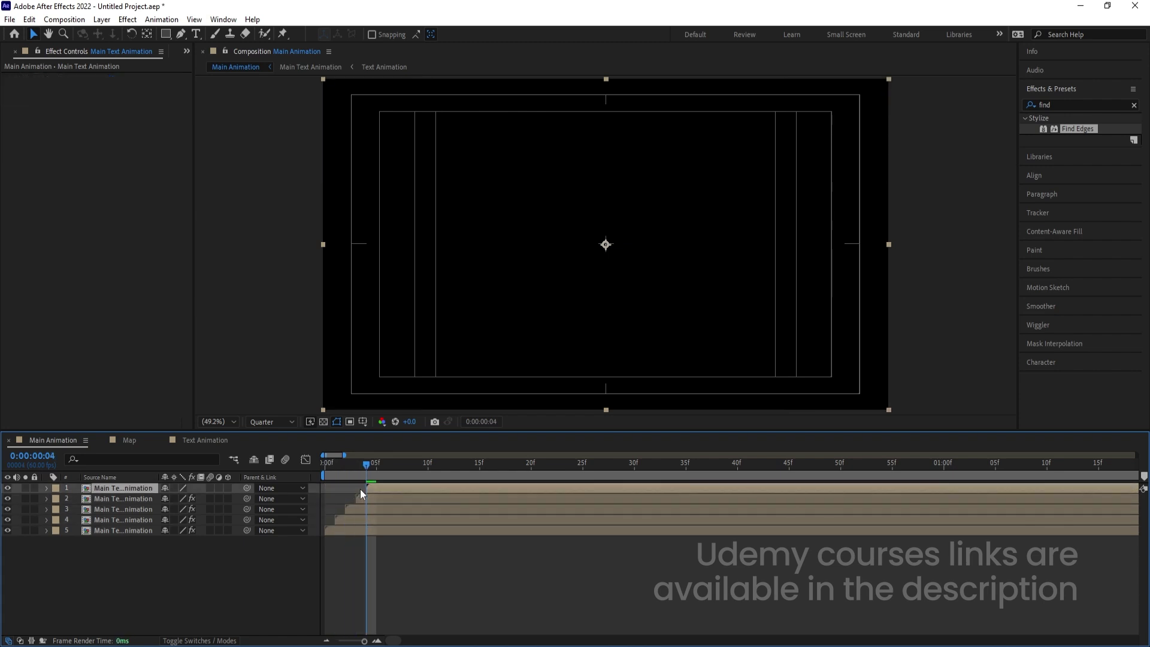
Step: Preview the staggered Main Animation from the beginning and view the formed text at Full resolution
key(Home)
key(space)
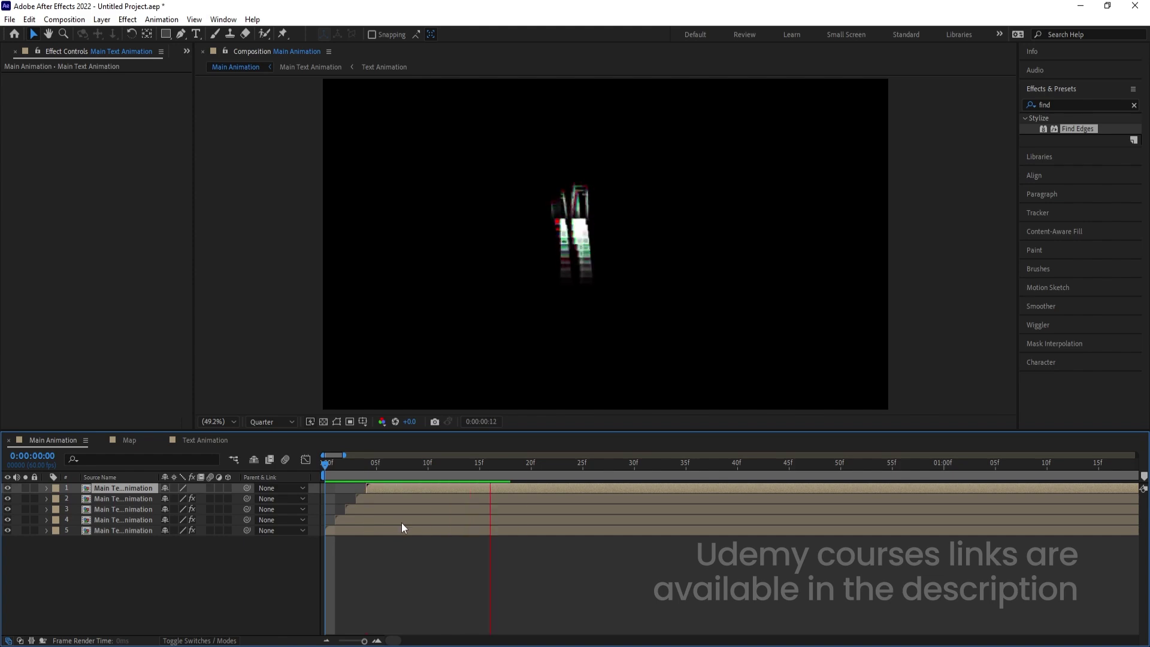
key(minus)
key(minus)
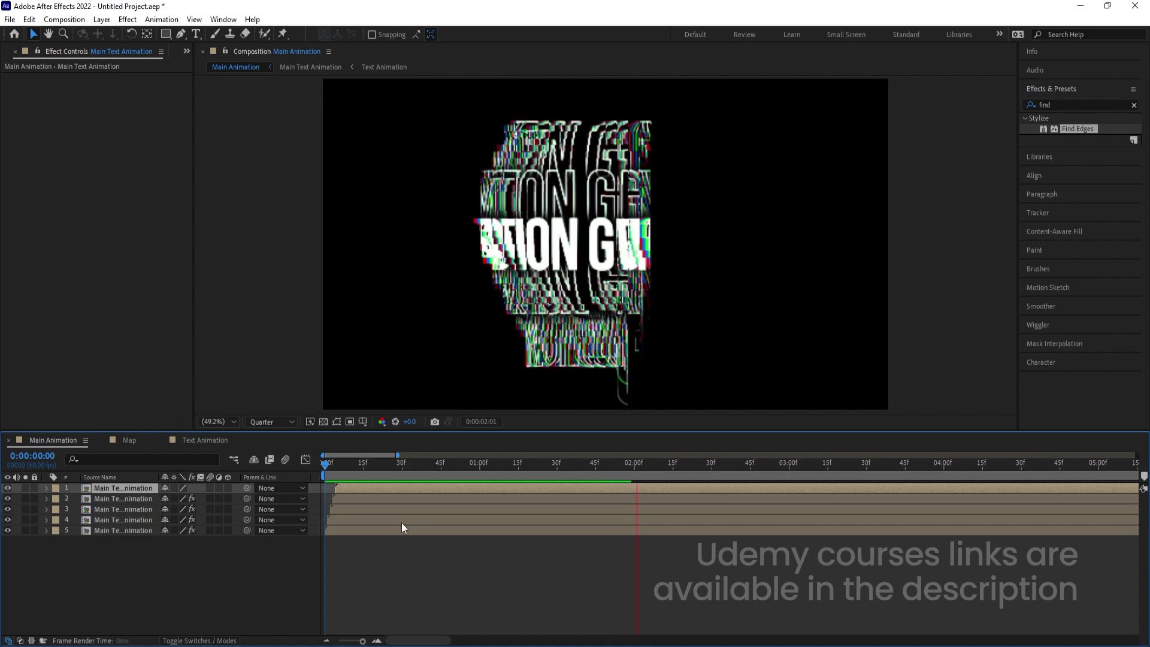
key(minus)
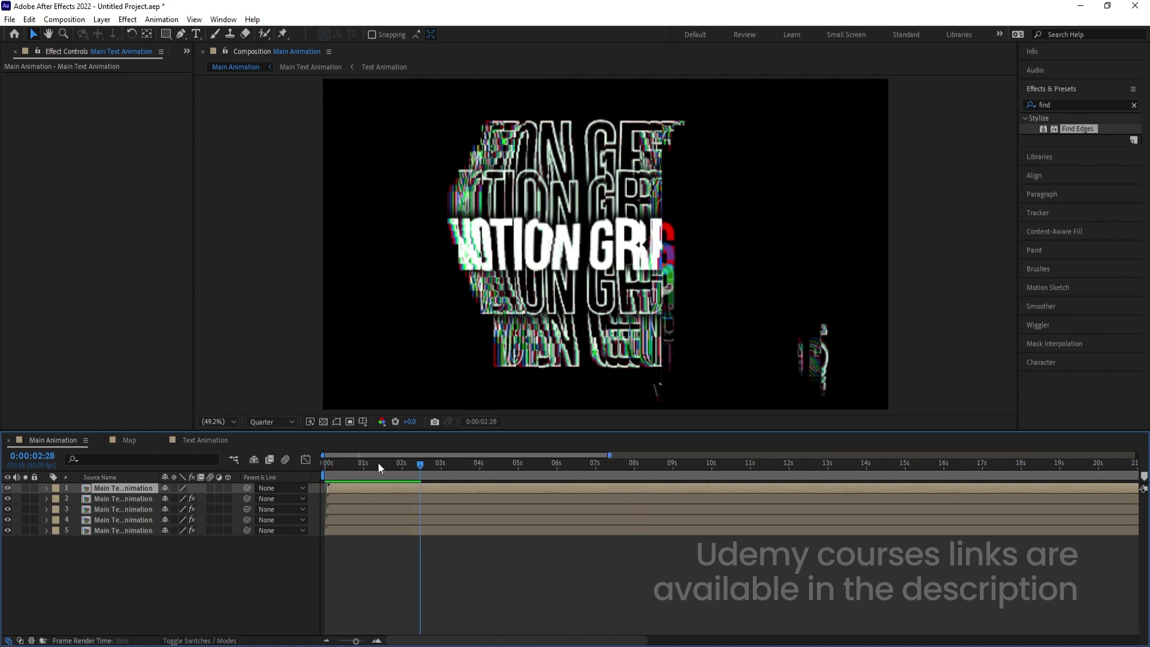
key(space)
key(space)
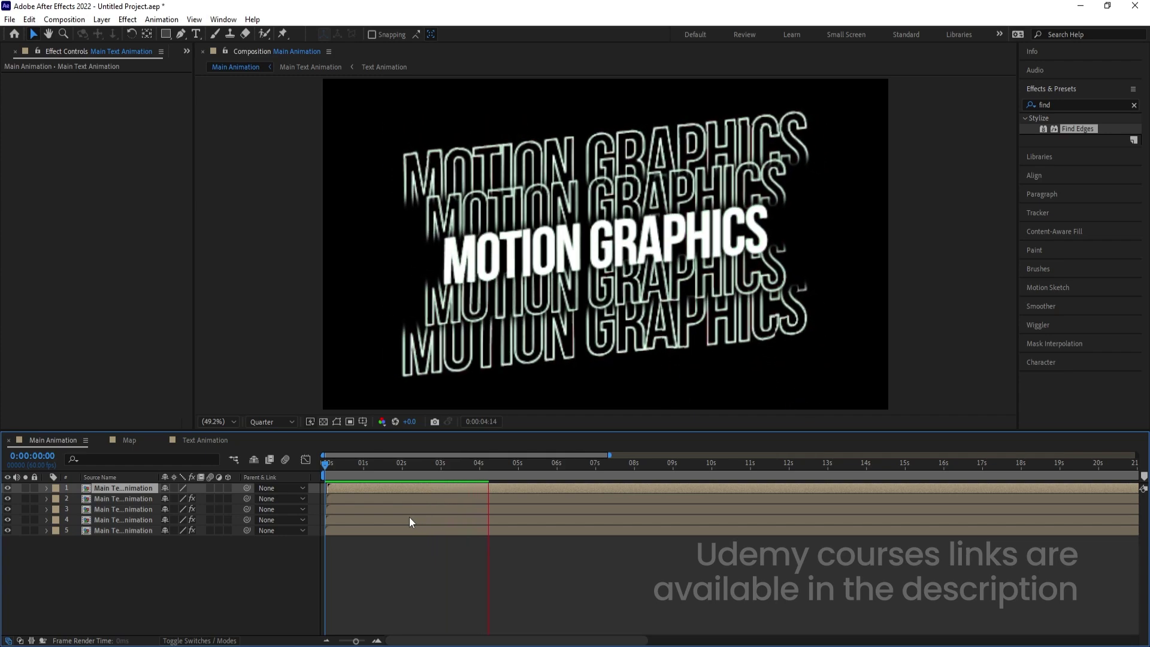
key(space)
click(263, 422)
click(263, 450)
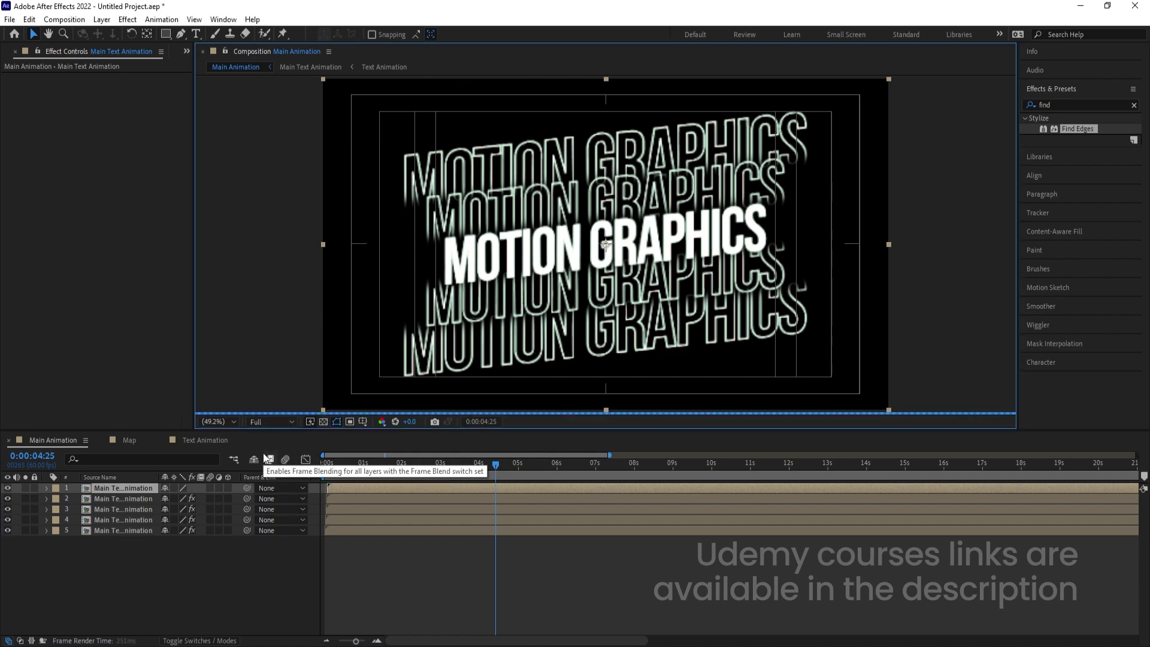
click(443, 584)
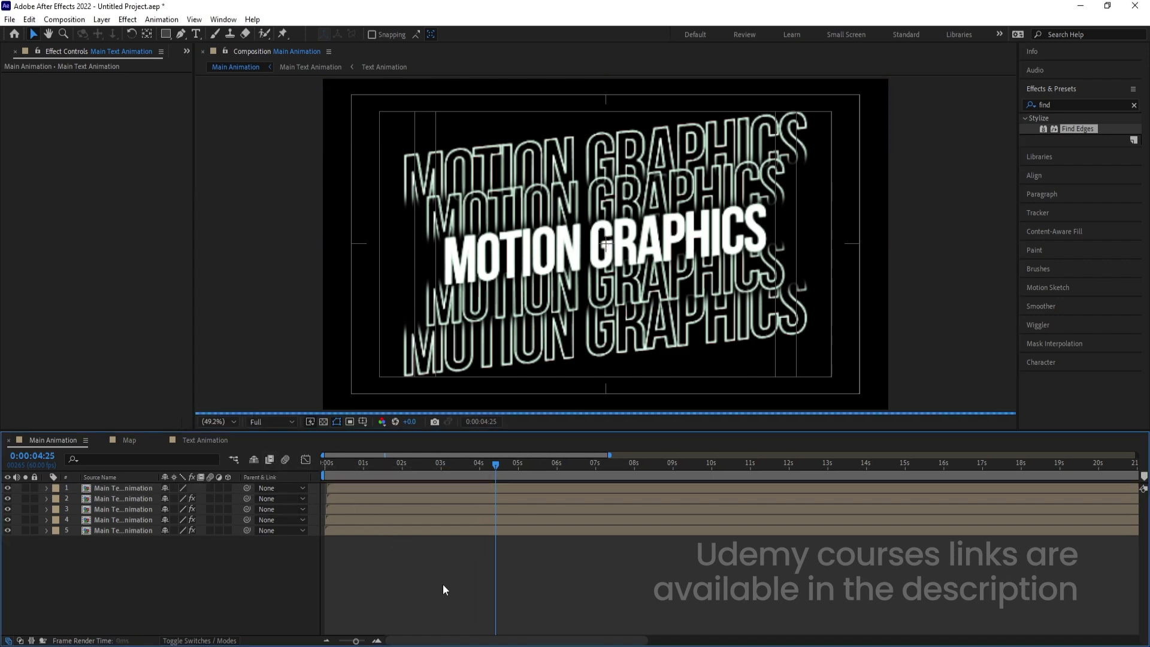
key(ctrl+y)
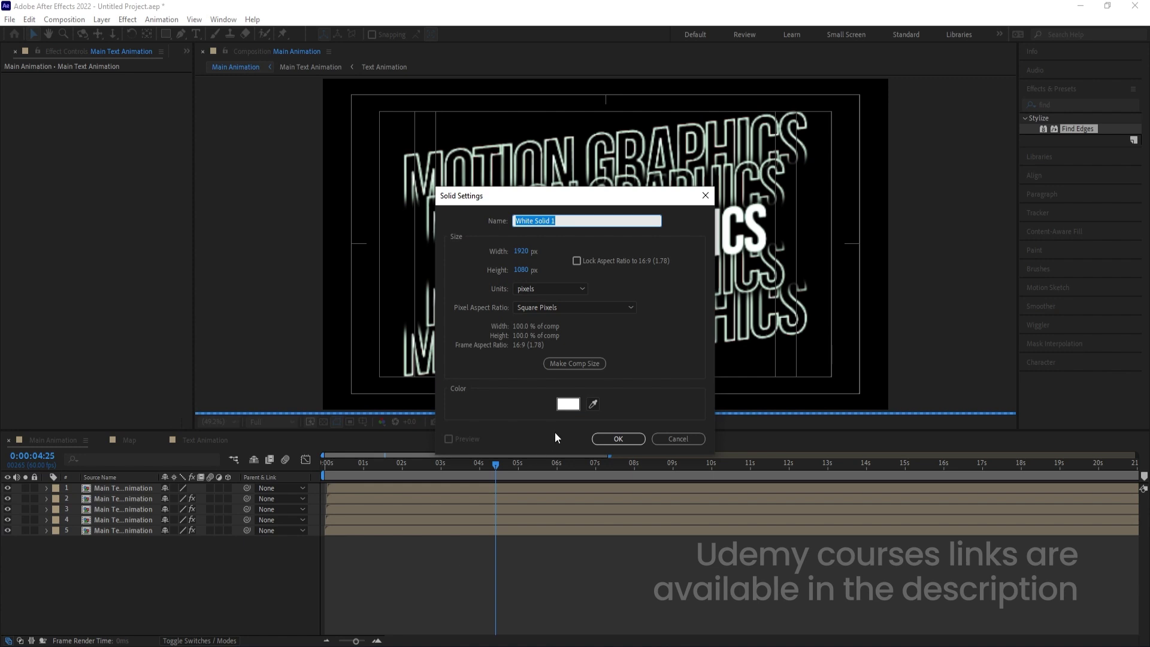
click(568, 404)
text(000000)
key(Return)
key(Return)
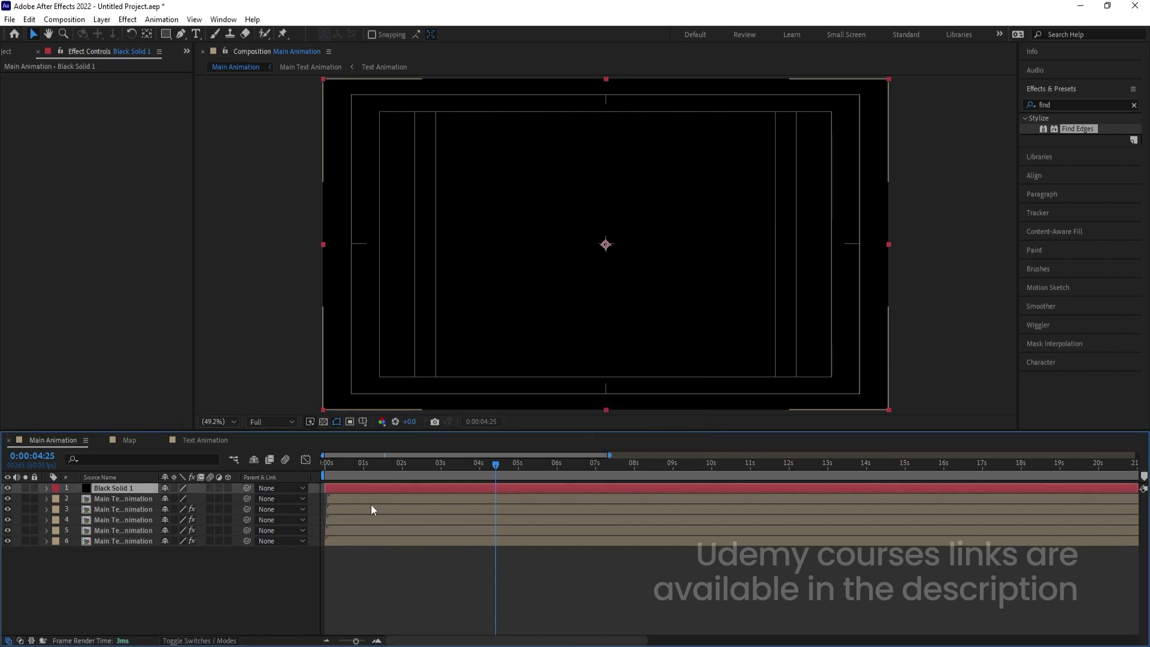
drag(132, 490, 137, 577)
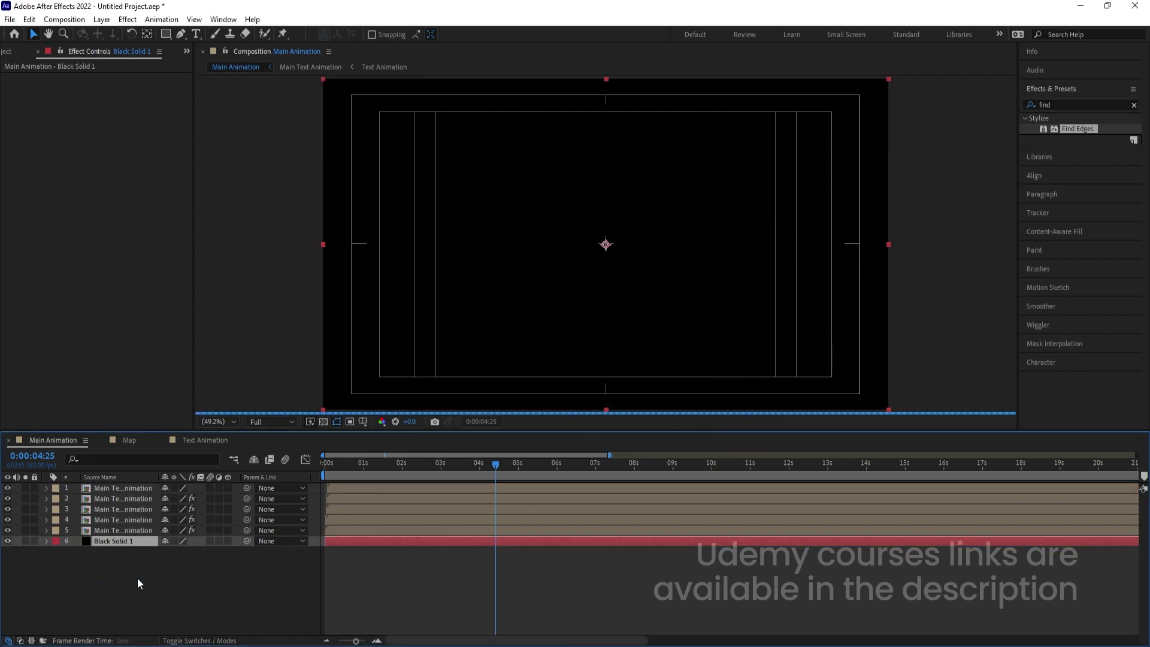
click(138, 578)
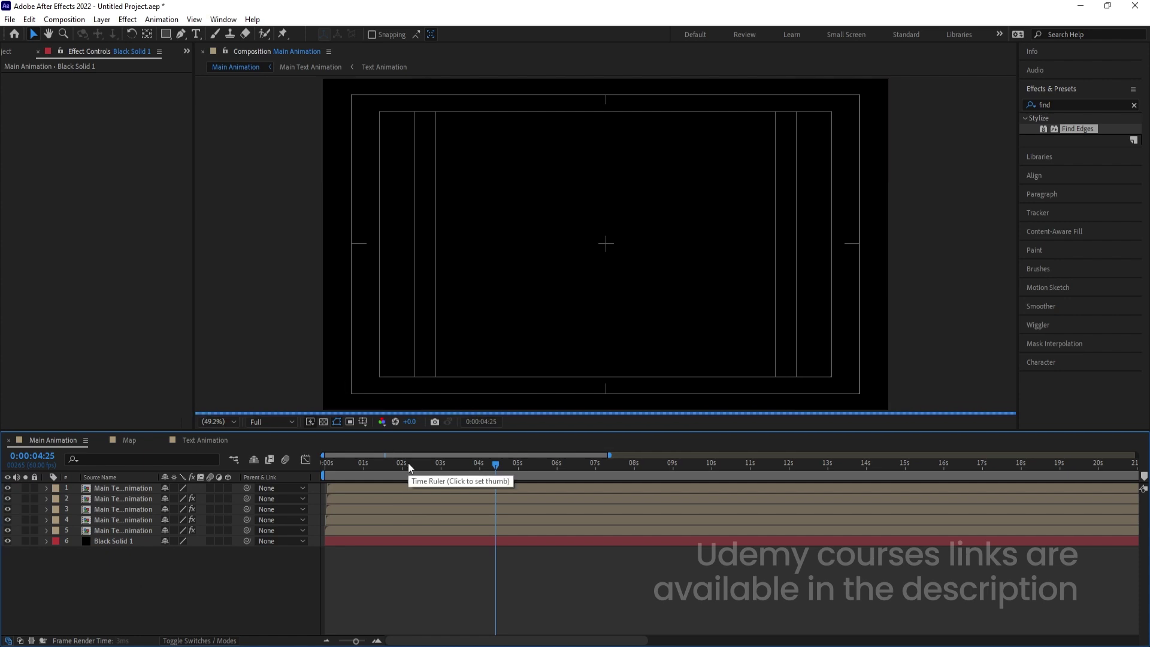
Step: Set the preview resolution to Quarter and play the Main Animation from the start to check it with the background
click(291, 421)
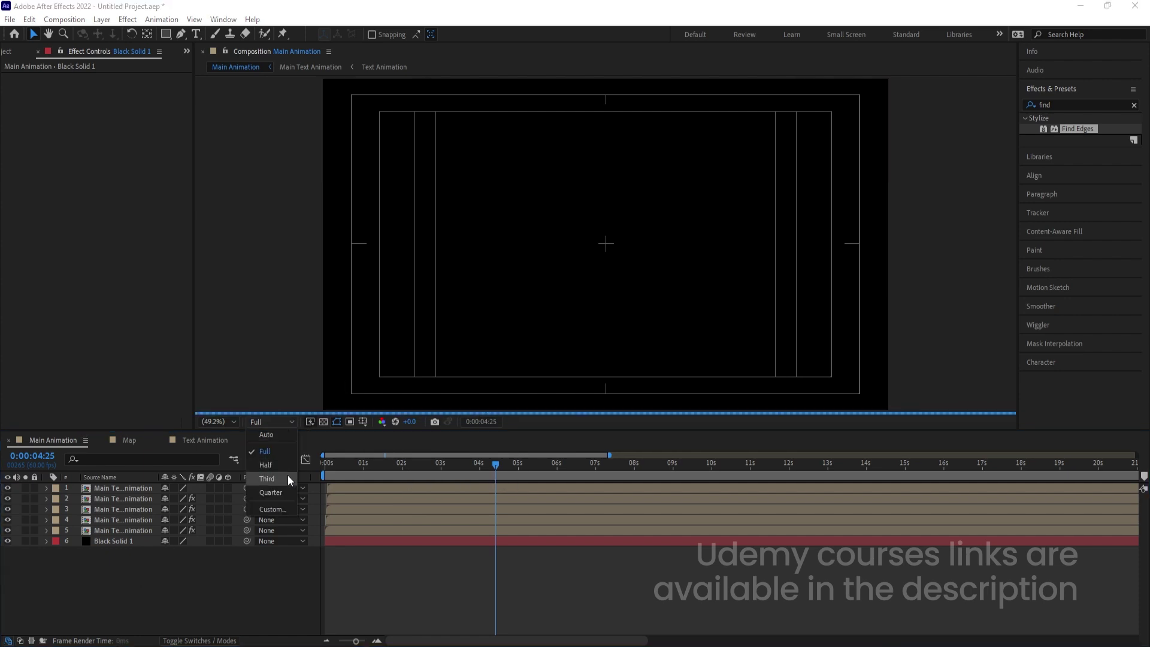
click(279, 491)
click(369, 473)
drag(369, 473, 247, 472)
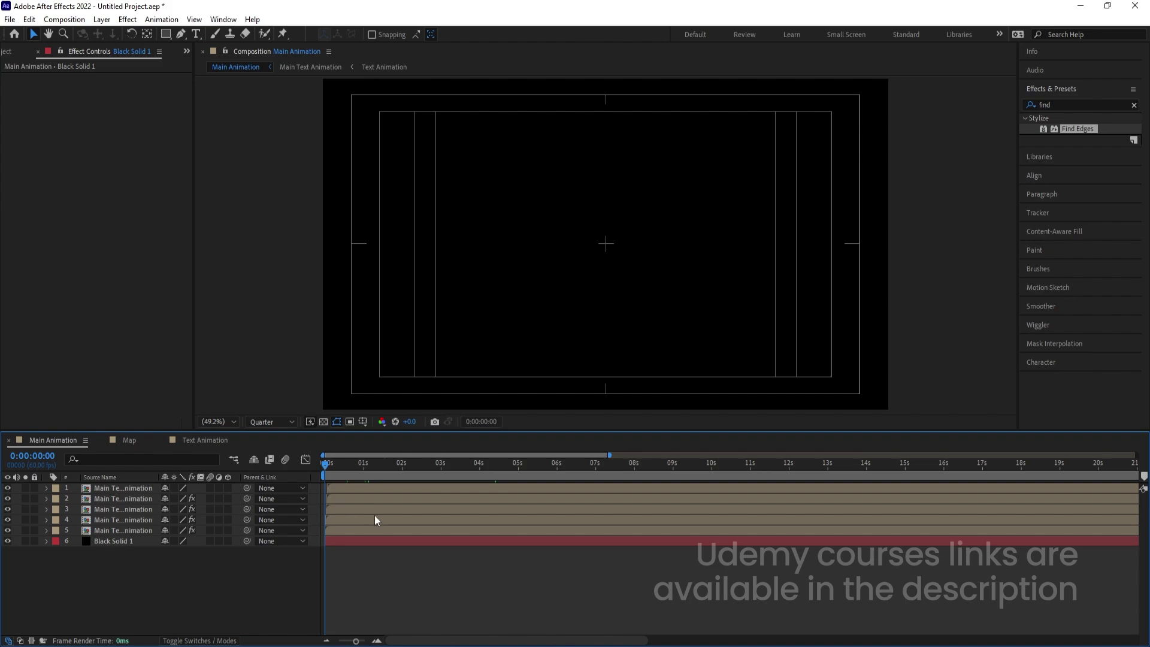
key(space)
key(Num_Lock)
key(minus)
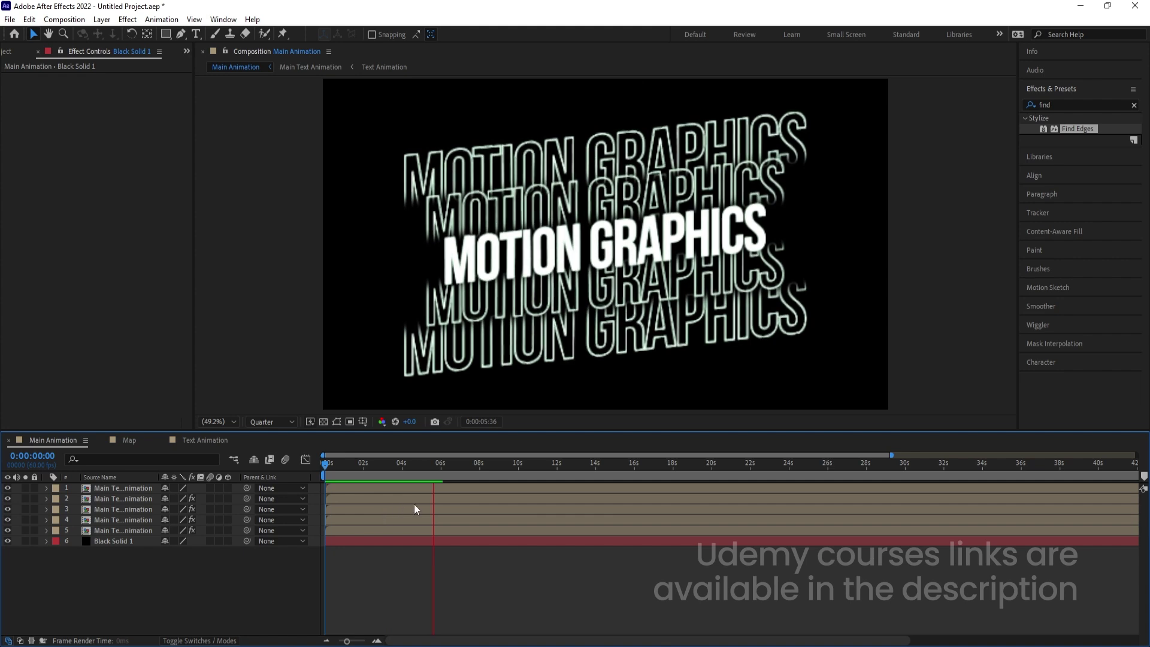
key(space)
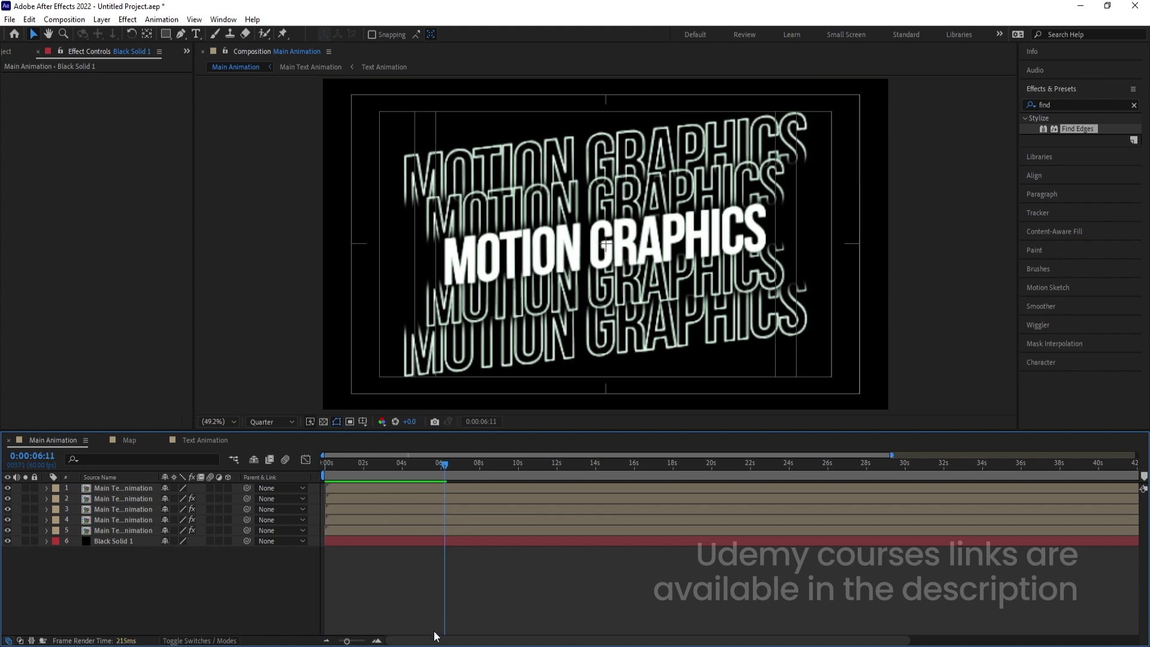